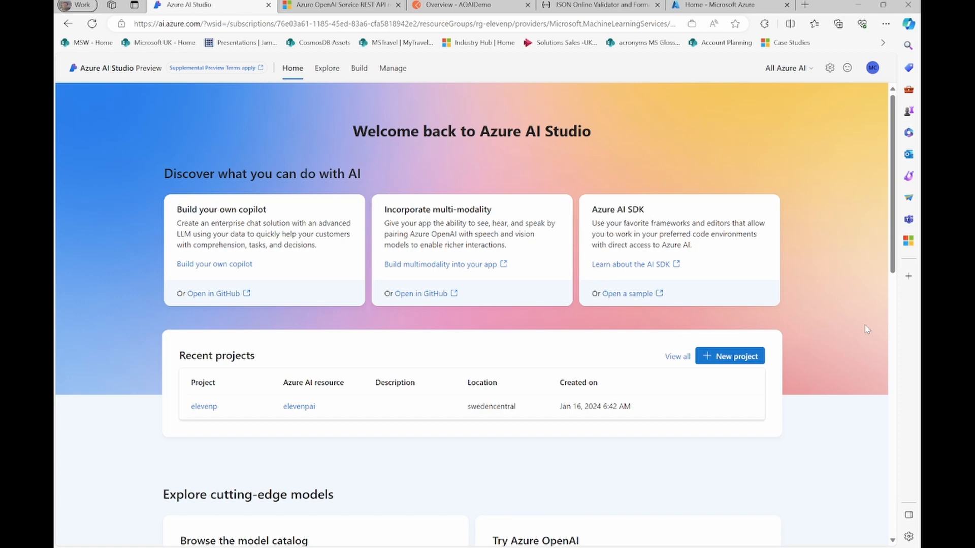
- Switch to the Azure OpenAI REST API reference and examine the authentication, API versioning and Completions sections, including the request body parameters and examples
click(356, 5)
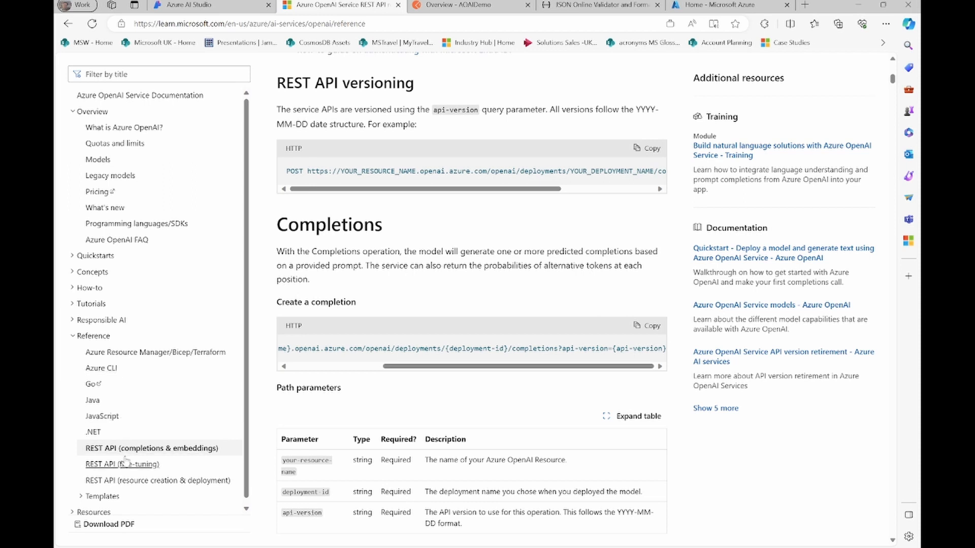
click(131, 449)
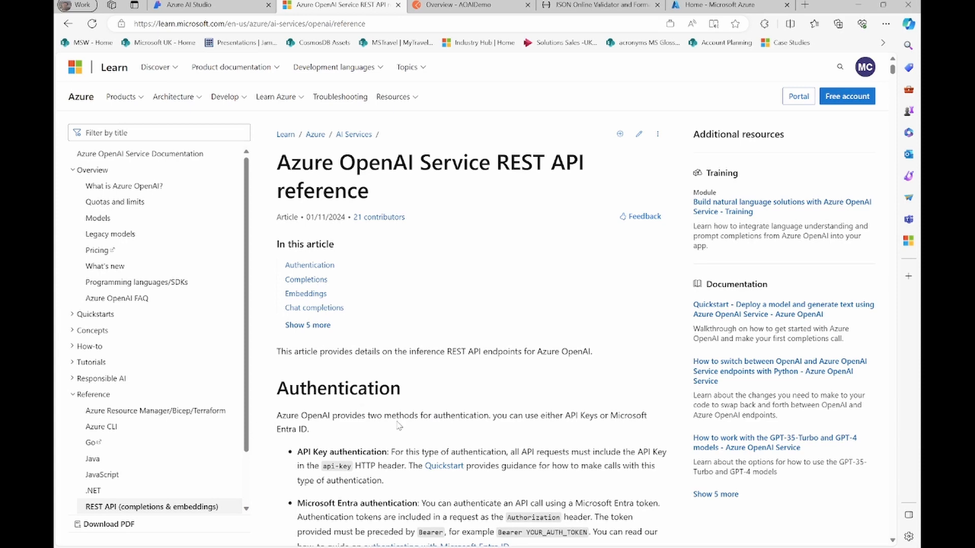
scroll(396, 421, down, 6)
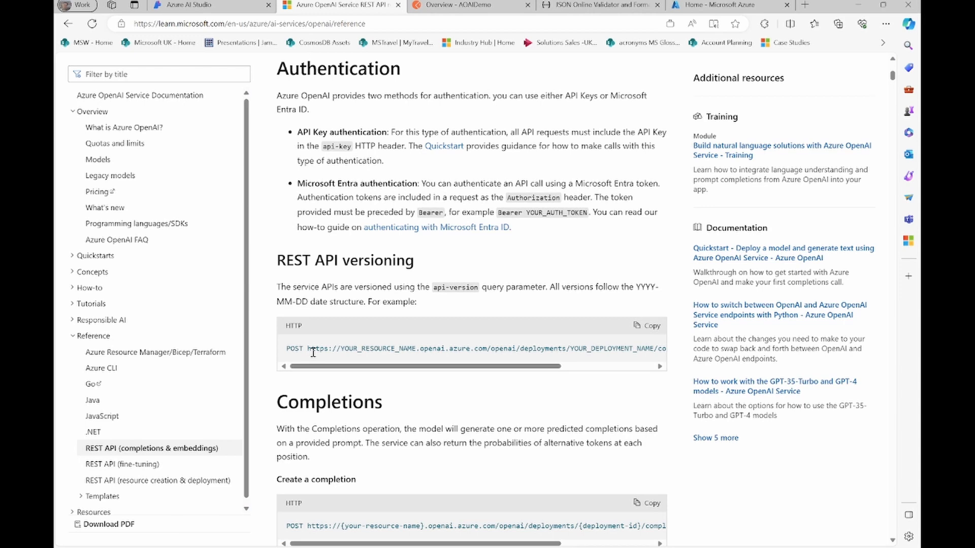
scroll(313, 352, down, 2)
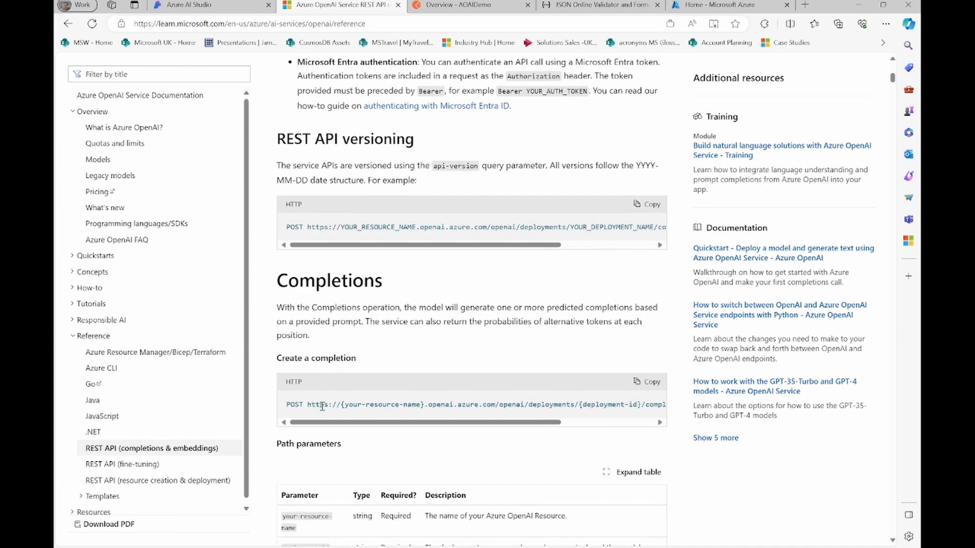
scroll(322, 406, down, 2)
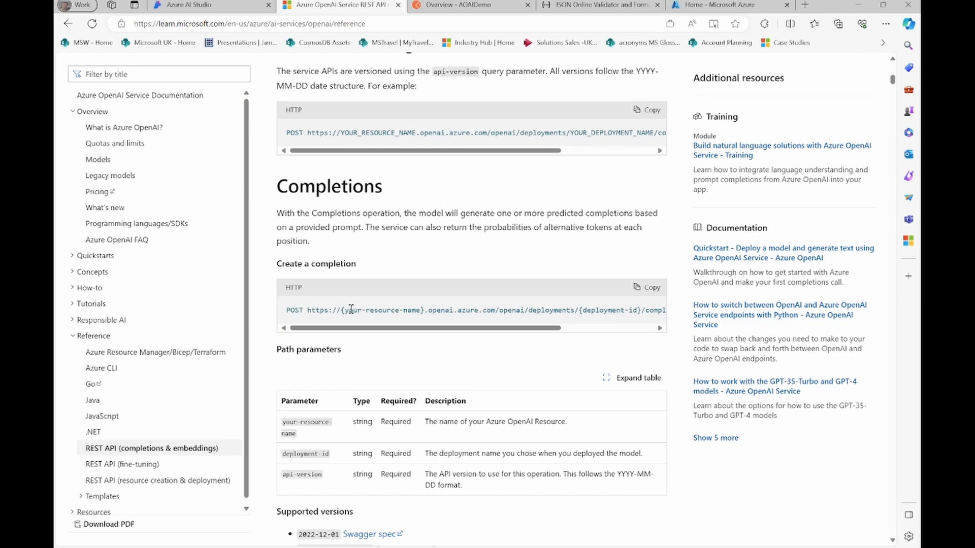
scroll(351, 309, down, 8)
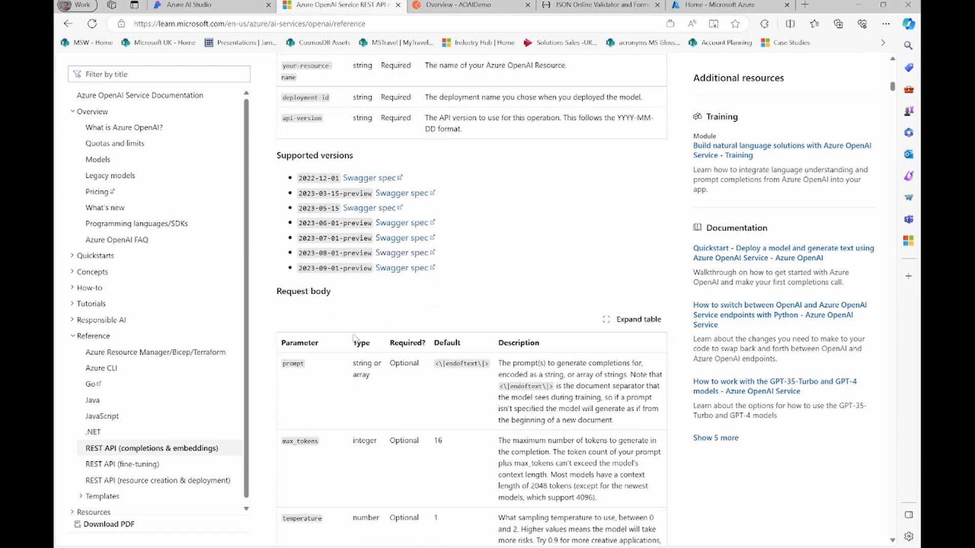
scroll(343, 357, down, 3)
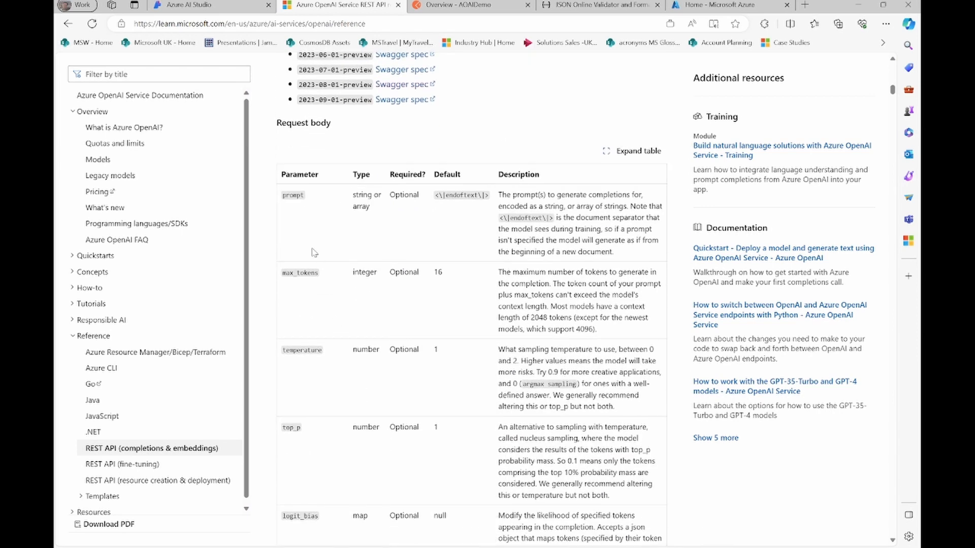
scroll(313, 253, down, 1)
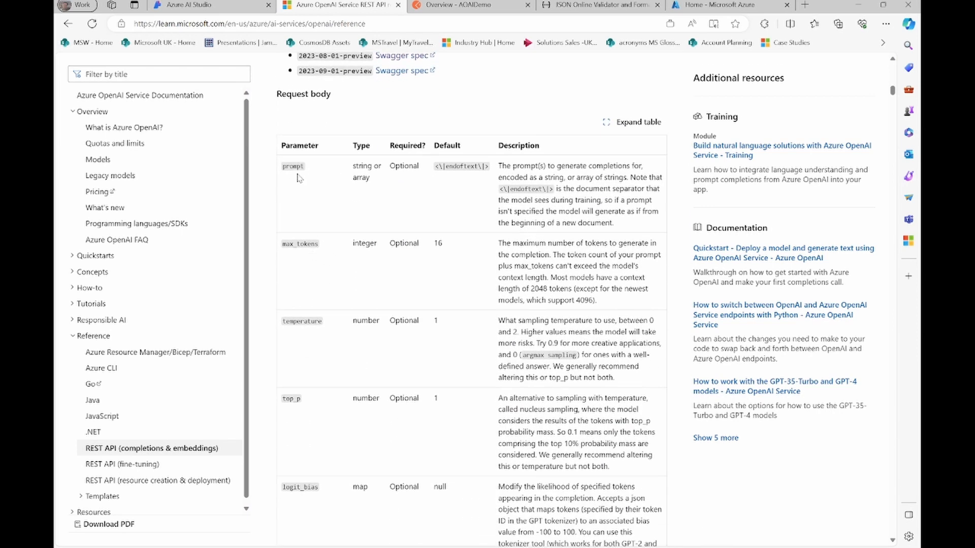
scroll(321, 280, down, 6)
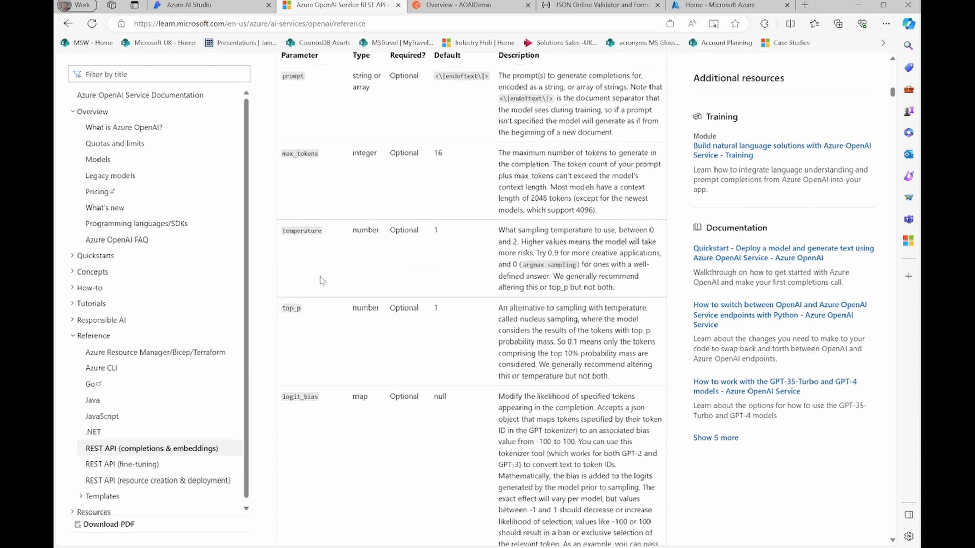
scroll(319, 280, down, 20)
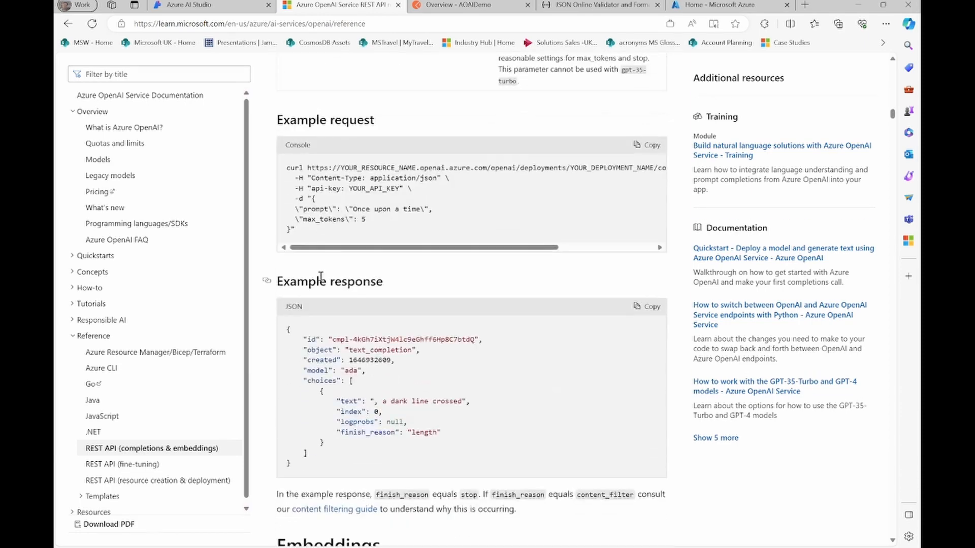
- Examine the reference's Embeddings section, including its request body, example request and example response, and the start of the Chat completions section
scroll(321, 276, down, 17)
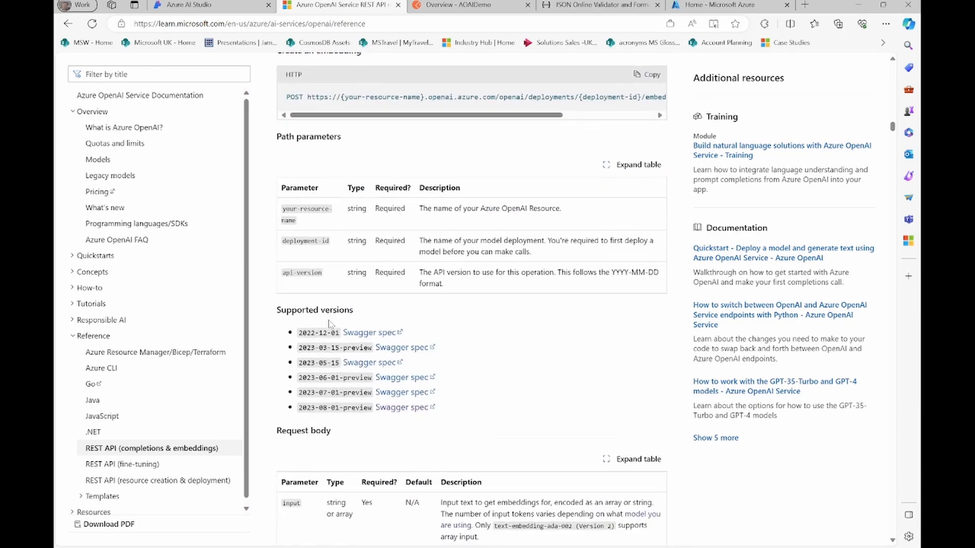
scroll(330, 324, down, 10)
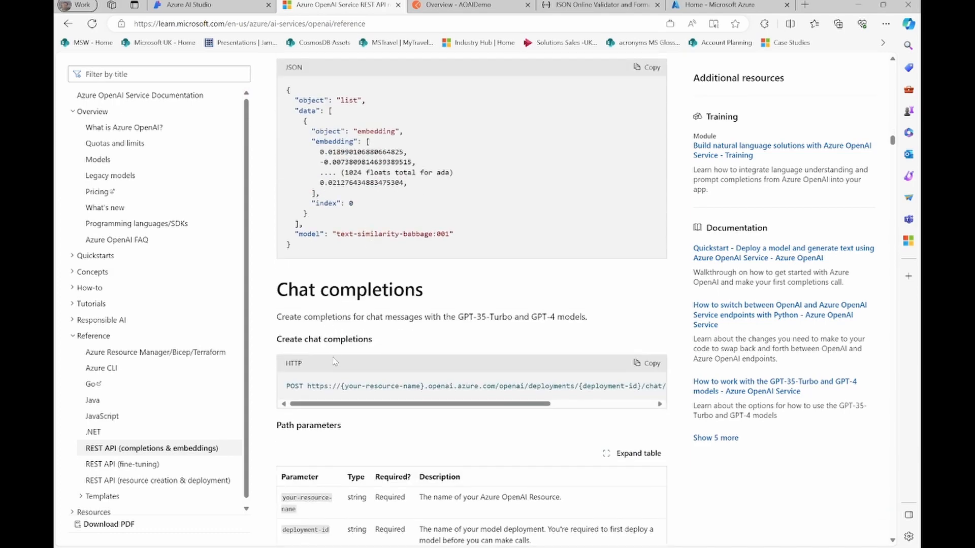
scroll(331, 374, up, 18)
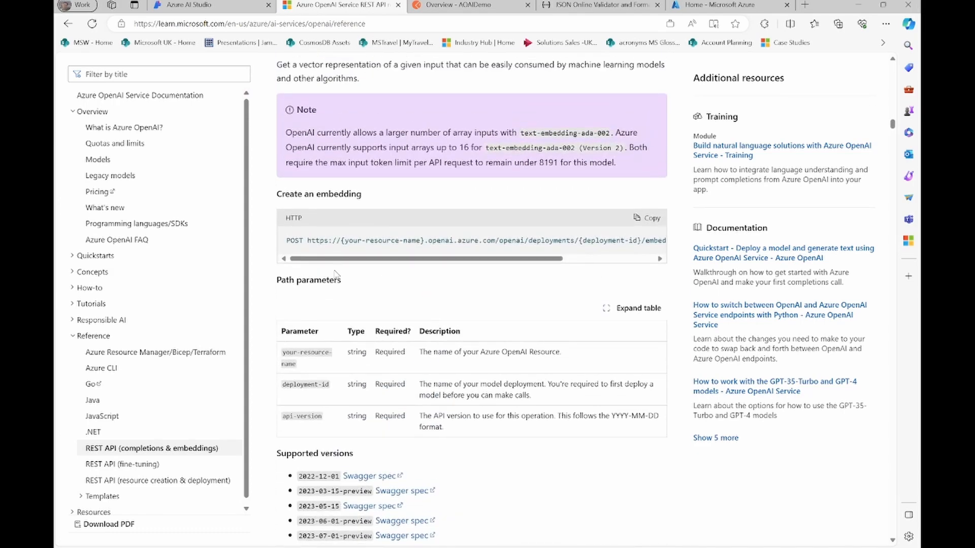
scroll(335, 274, down, 7)
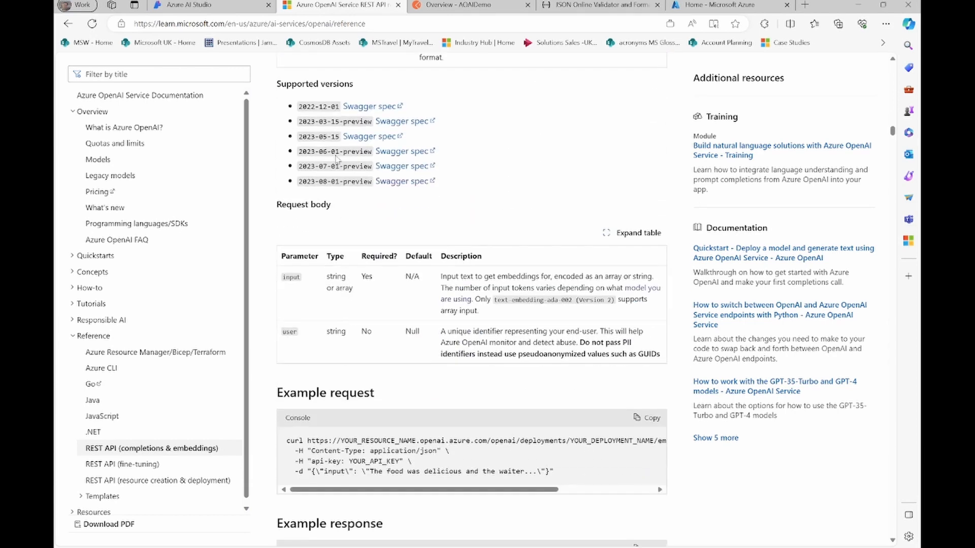
scroll(355, 303, down, 3)
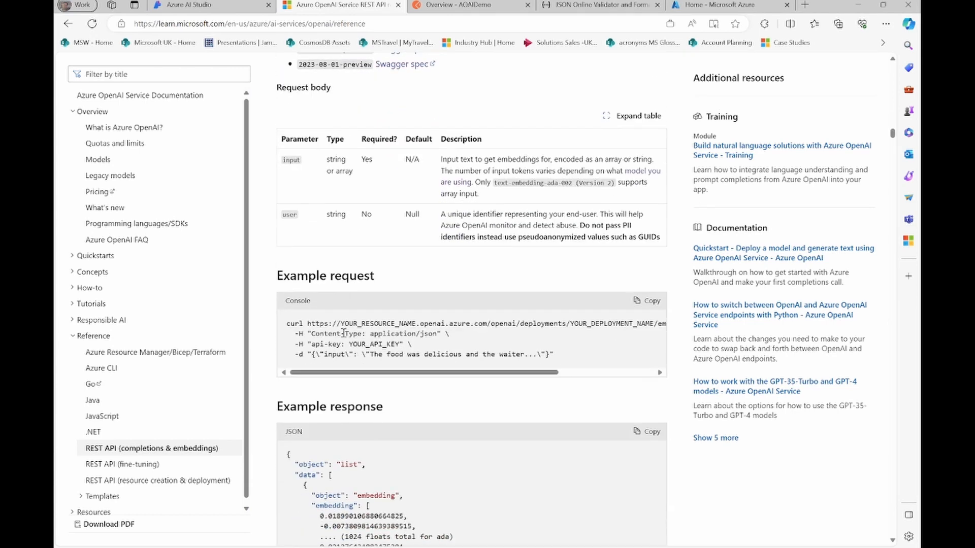
scroll(346, 330, down, 1)
scroll(342, 382, down, 10)
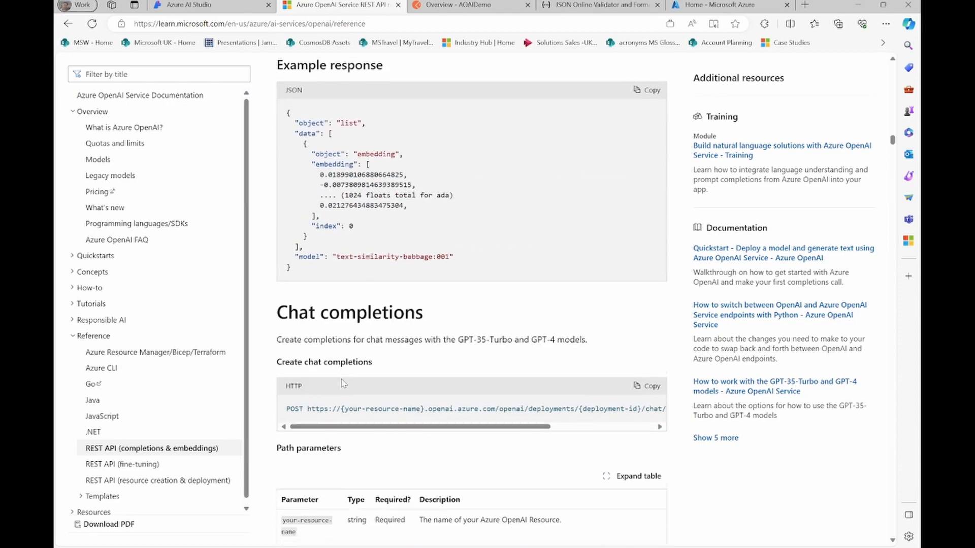
scroll(342, 380, down, 2)
scroll(321, 297, up, 12)
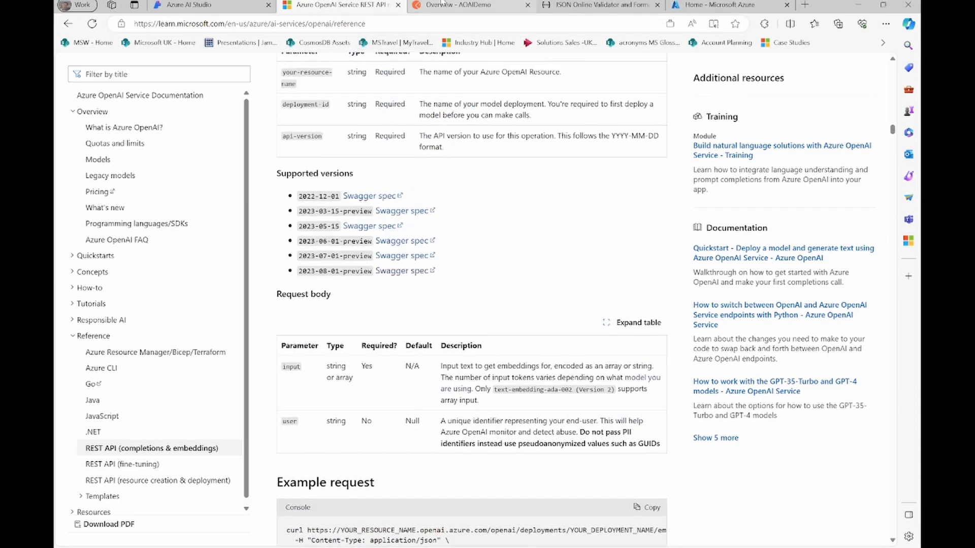
- Switch to Postman, sign out of the current account, and bring up the JSONLint validator page
click(445, 4)
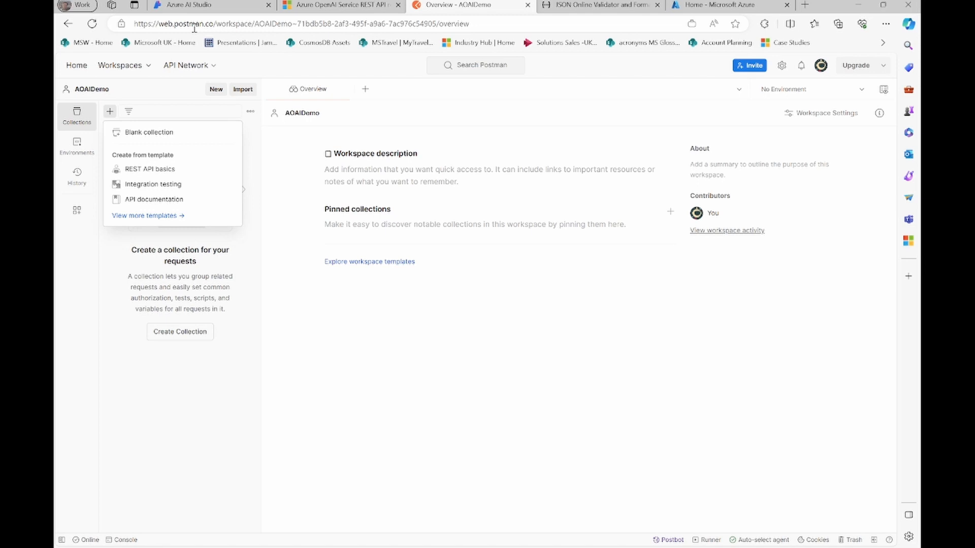
click(821, 68)
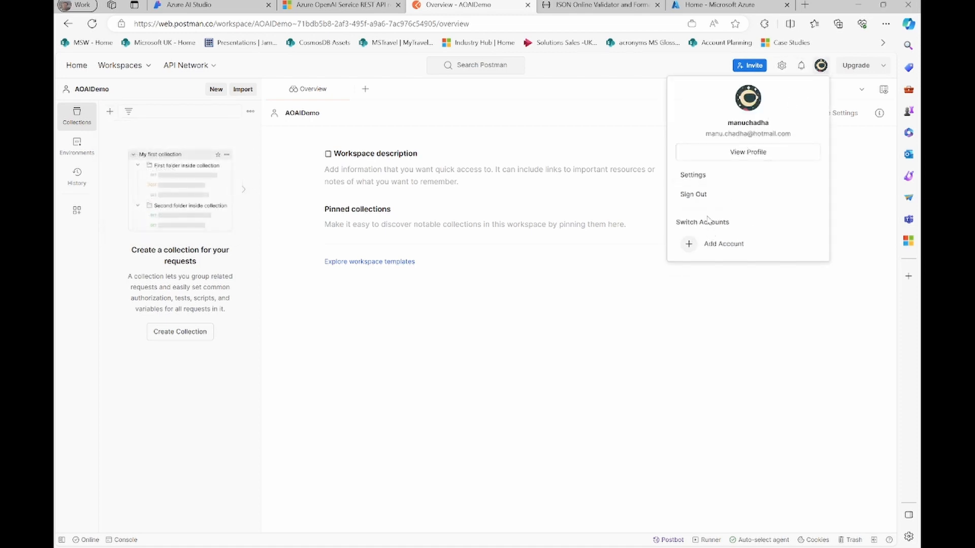
click(698, 196)
click(500, 305)
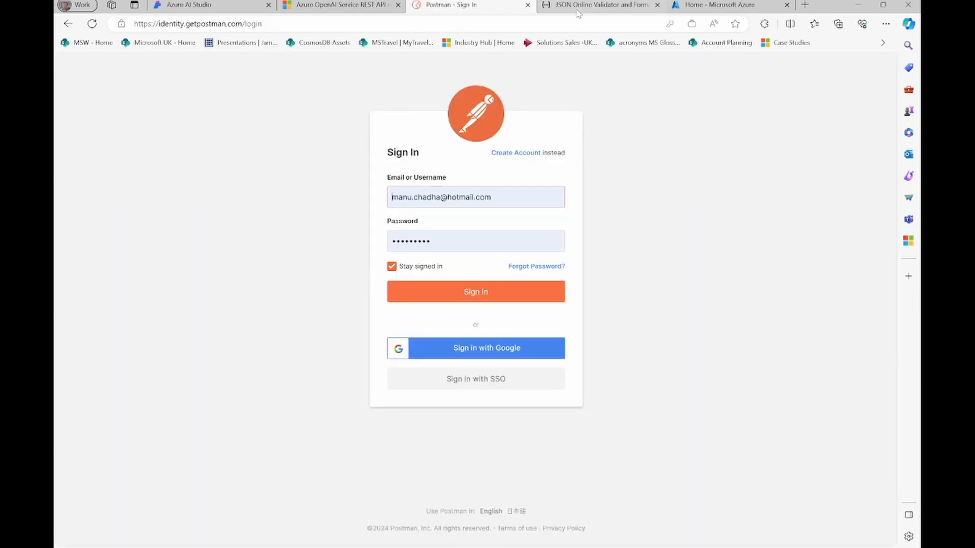
click(579, 5)
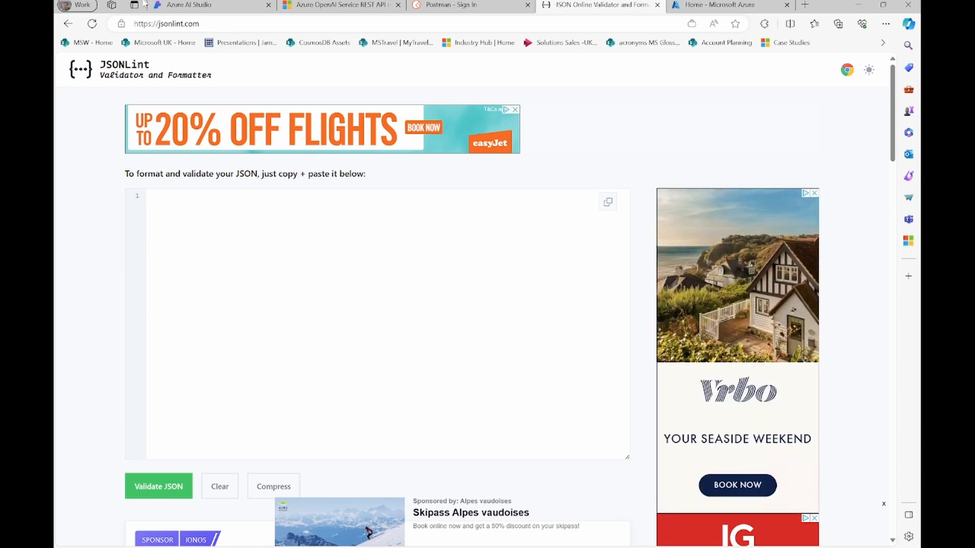
- Switch to Azure AI Studio and examine the forms for creating a new project and a new Azure AI resource, leaving both without creating anything
click(186, 6)
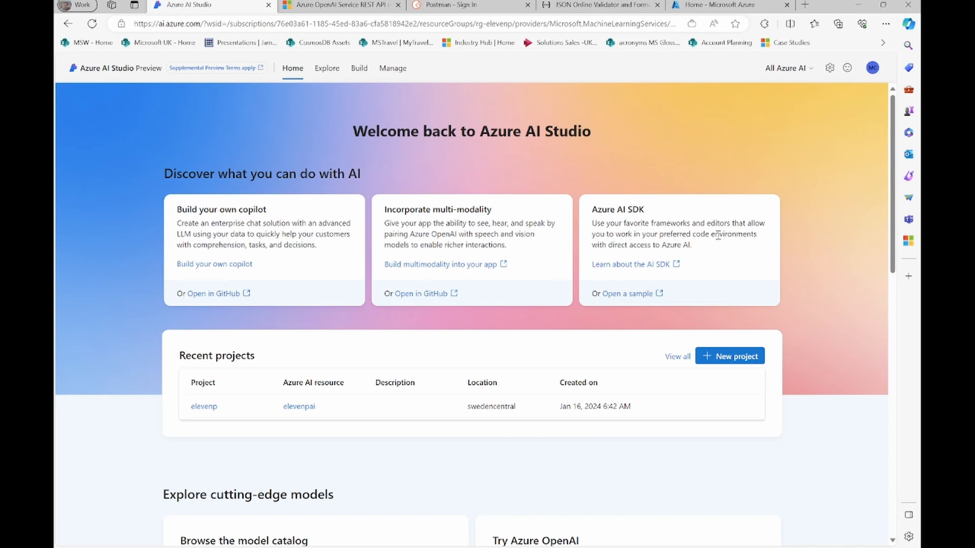
click(727, 358)
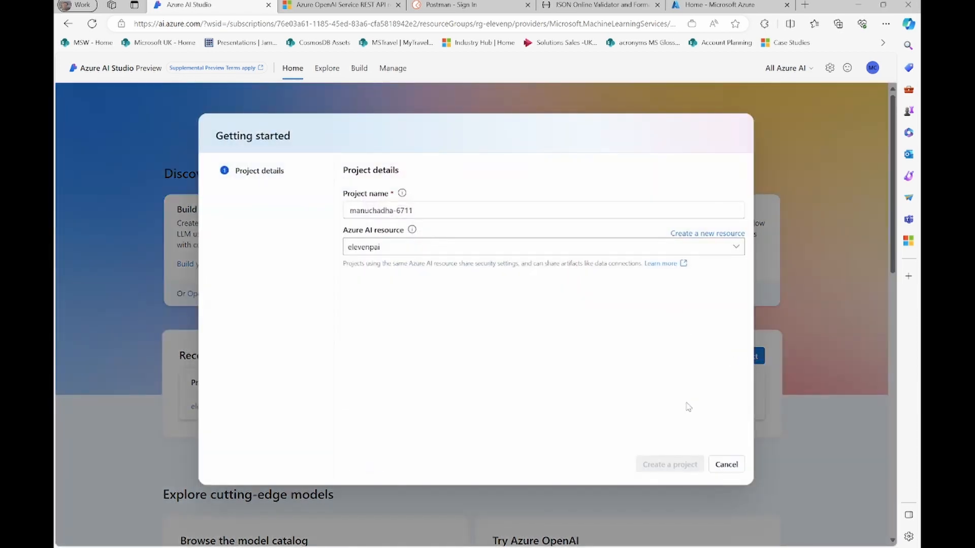
click(727, 464)
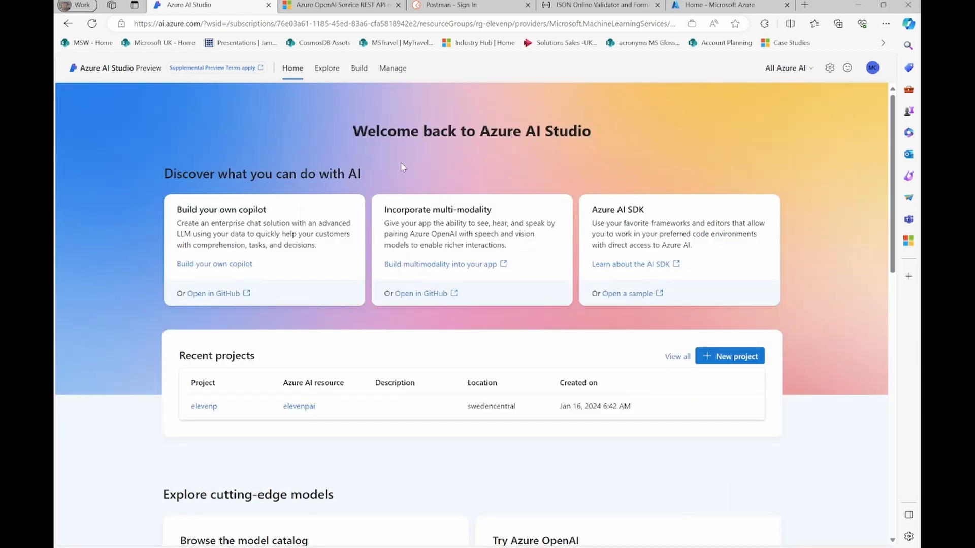
click(358, 69)
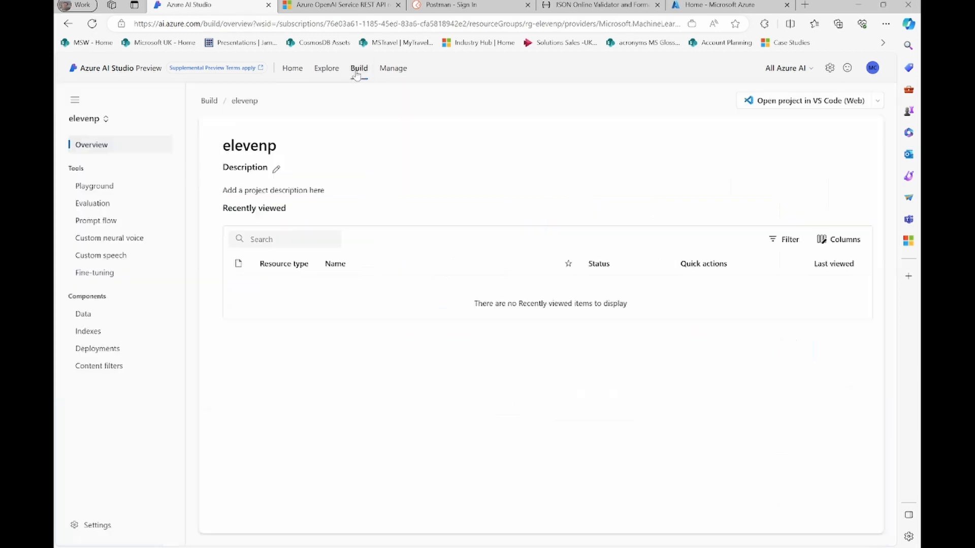
click(86, 71)
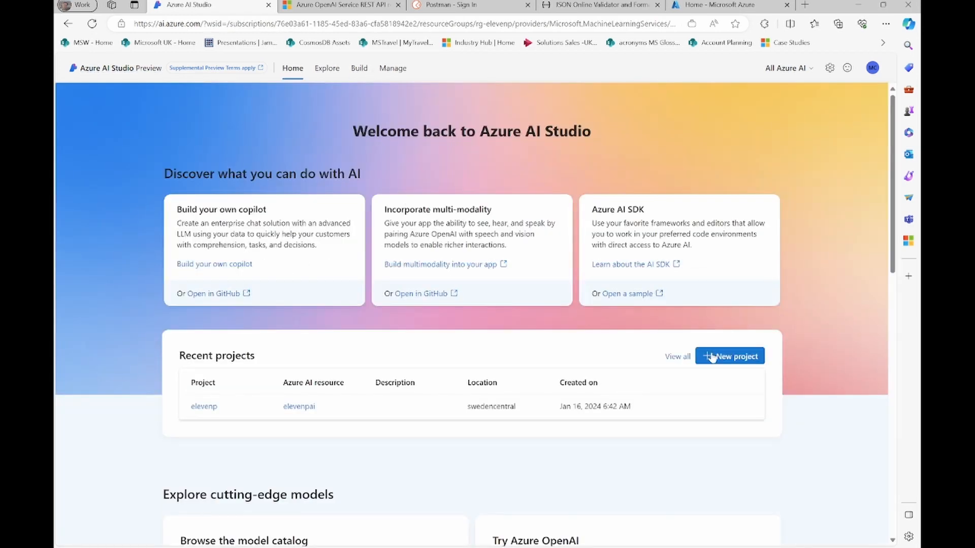
click(712, 358)
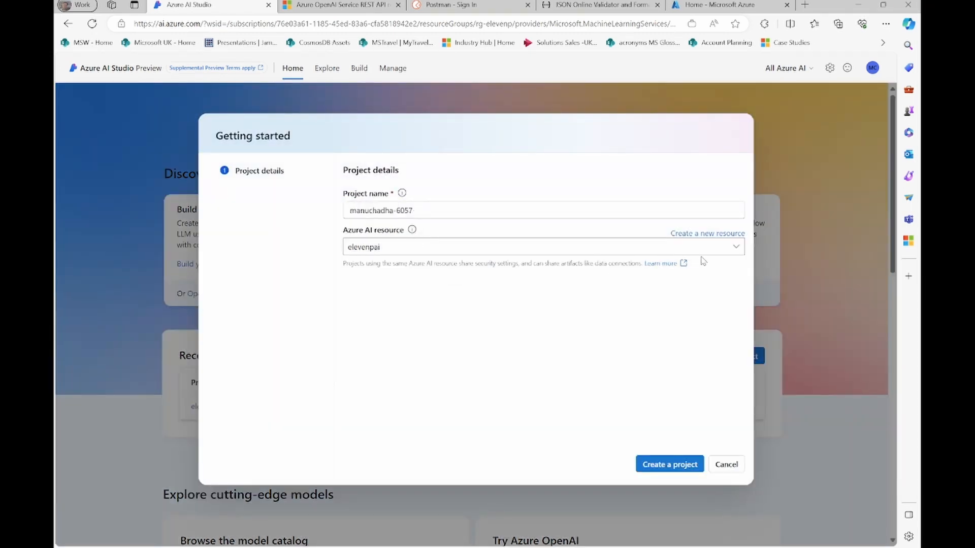
click(721, 234)
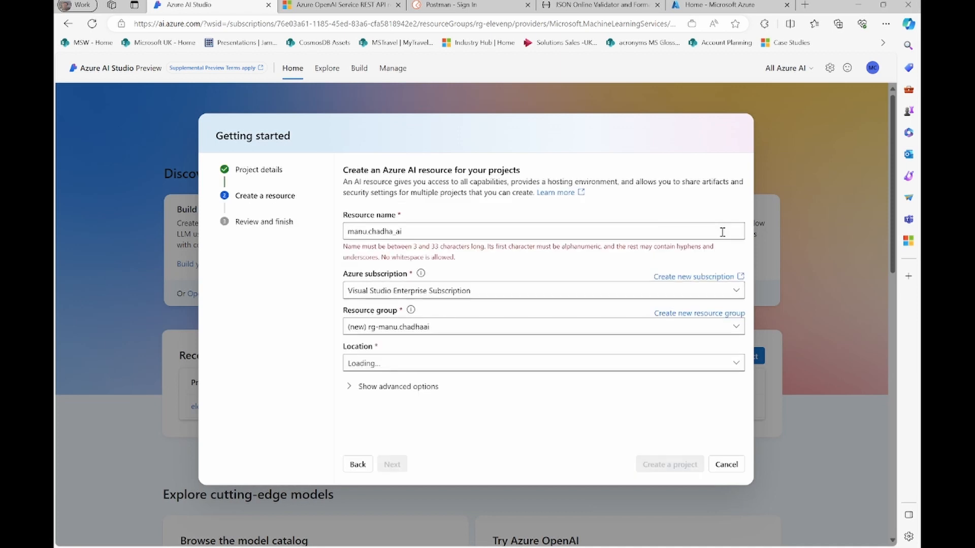
click(727, 464)
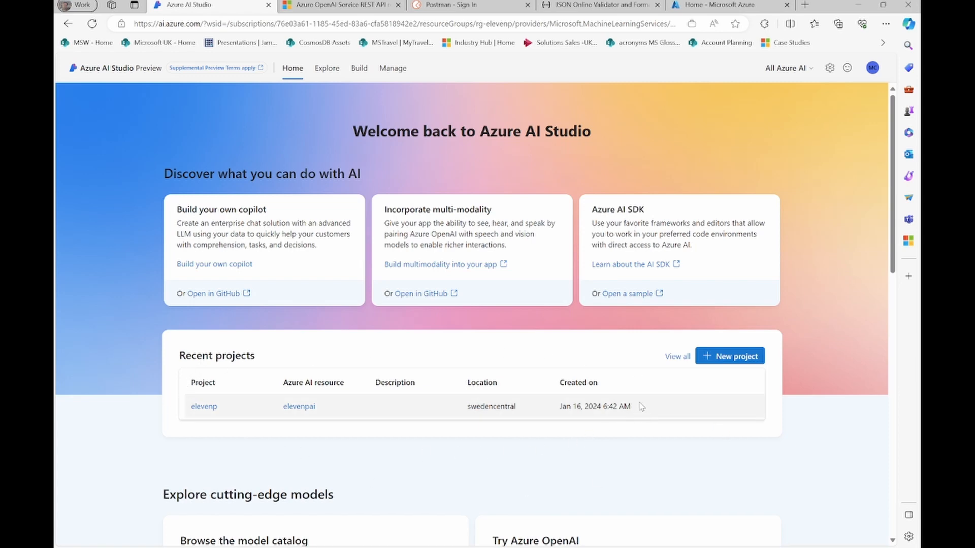
- Open the elevenp project and show its model deployments
click(203, 406)
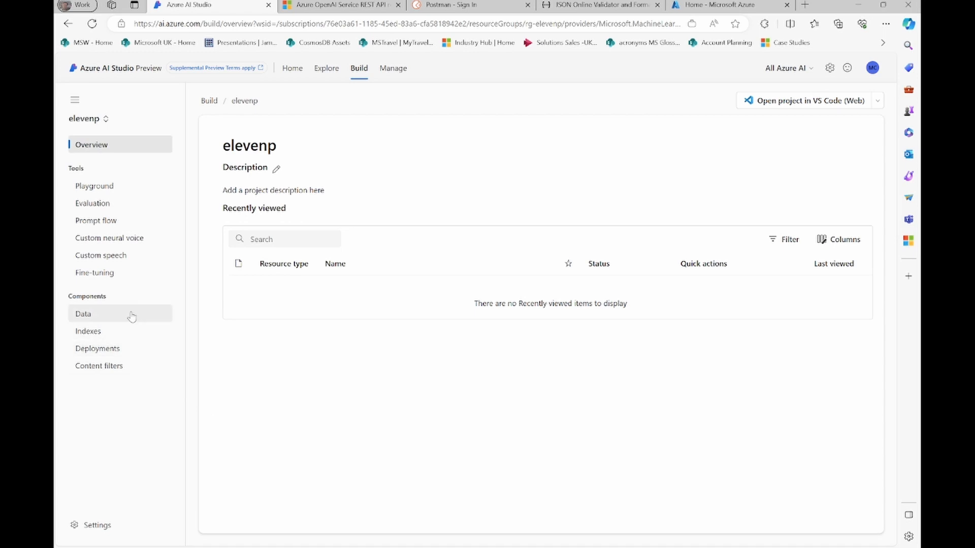
click(128, 349)
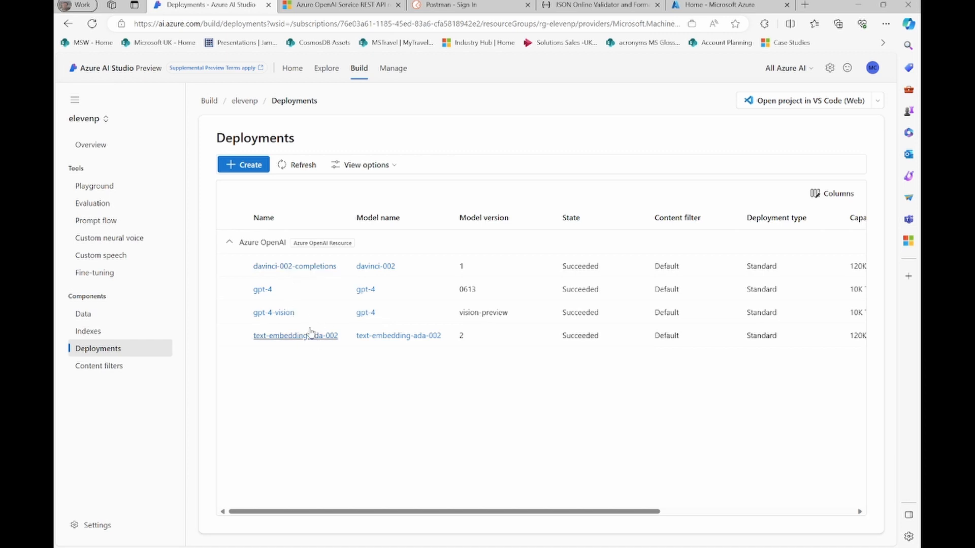
click(251, 165)
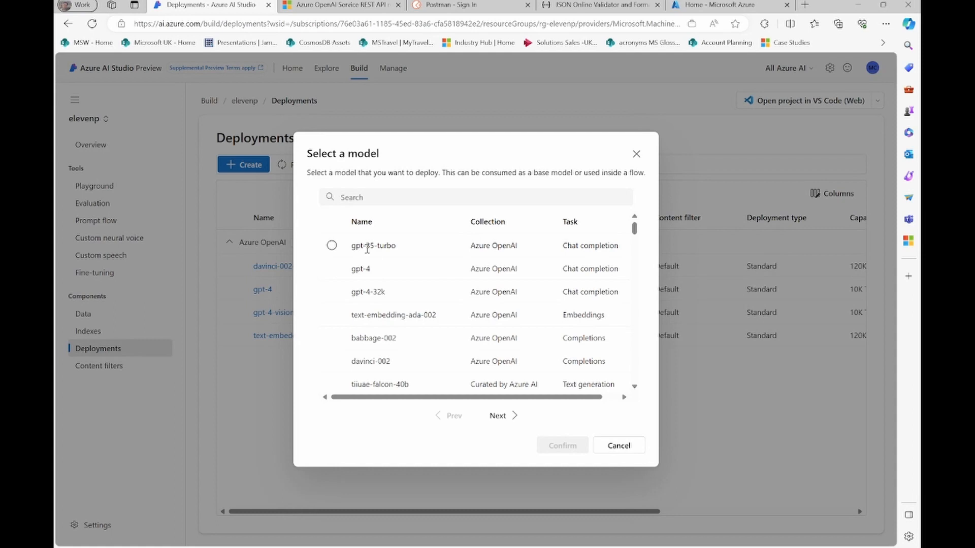
click(366, 248)
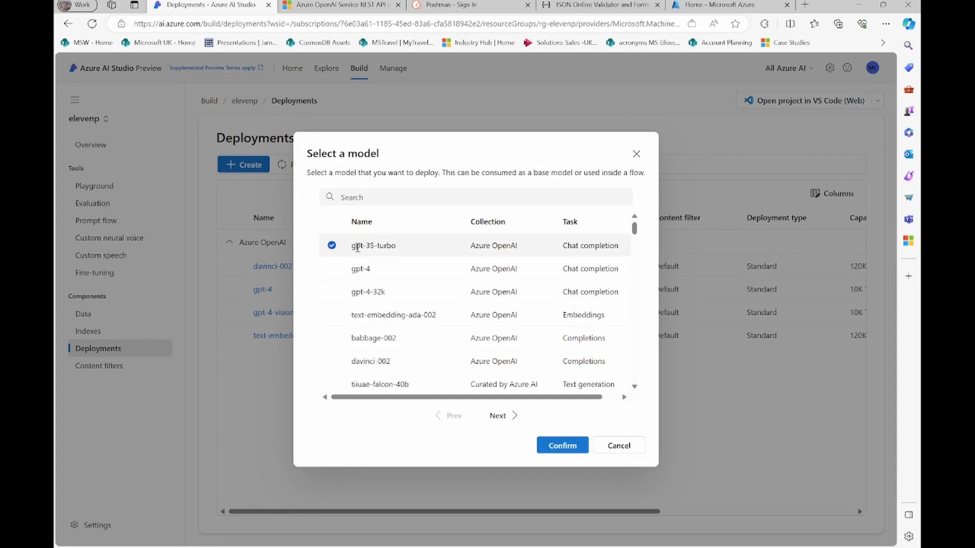
click(558, 445)
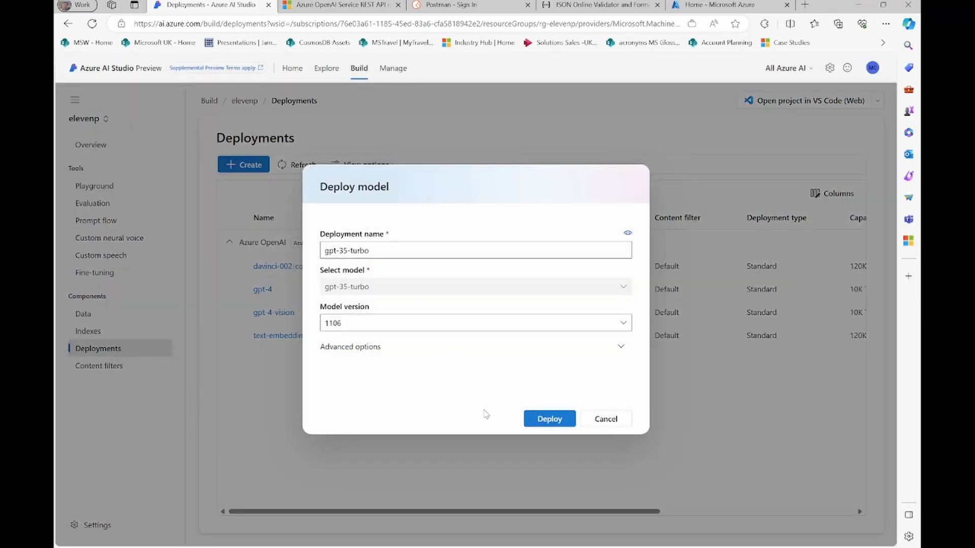
click(607, 420)
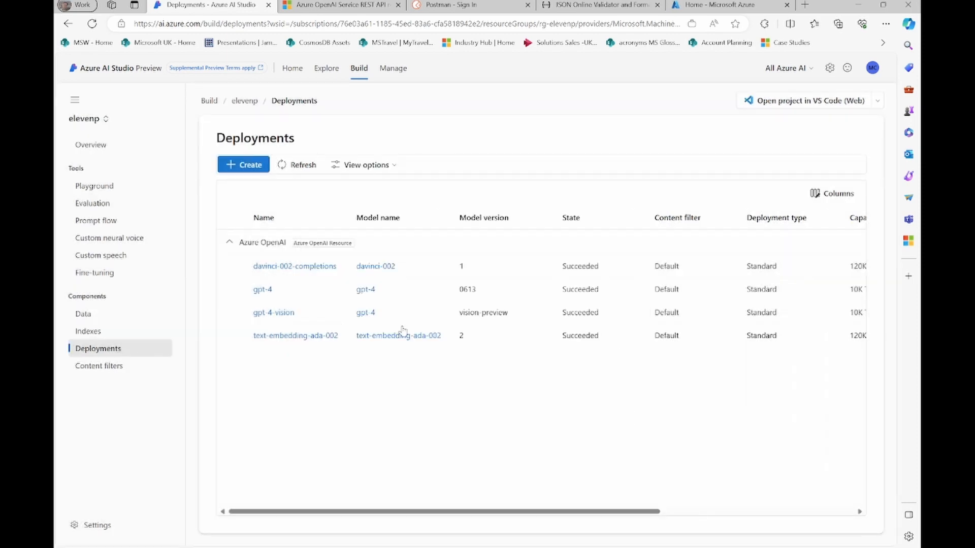
- Examine the list of models available for a new deployment, leaving it without deploying one
click(244, 165)
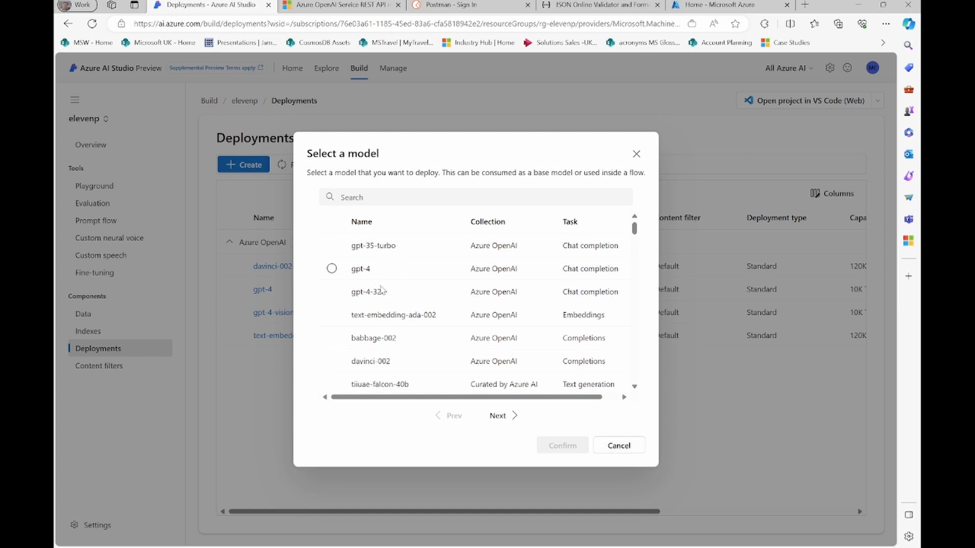
click(619, 445)
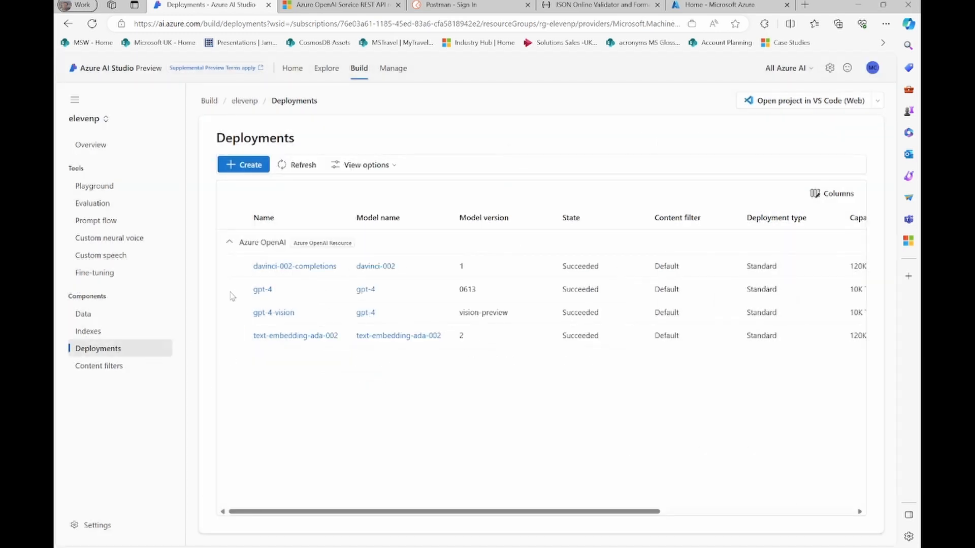
- Open the project's playground in Completions mode and set the max length to 5 tokens
click(127, 190)
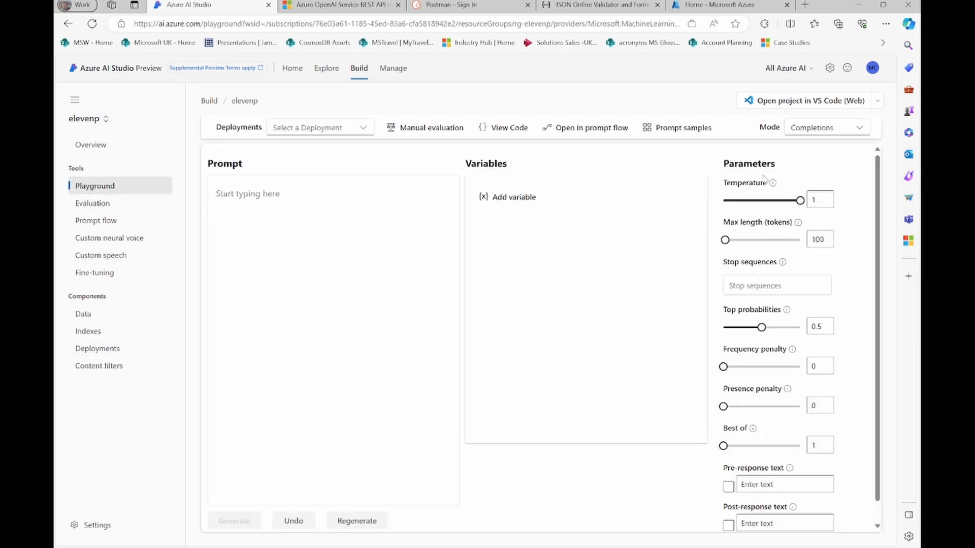
click(859, 128)
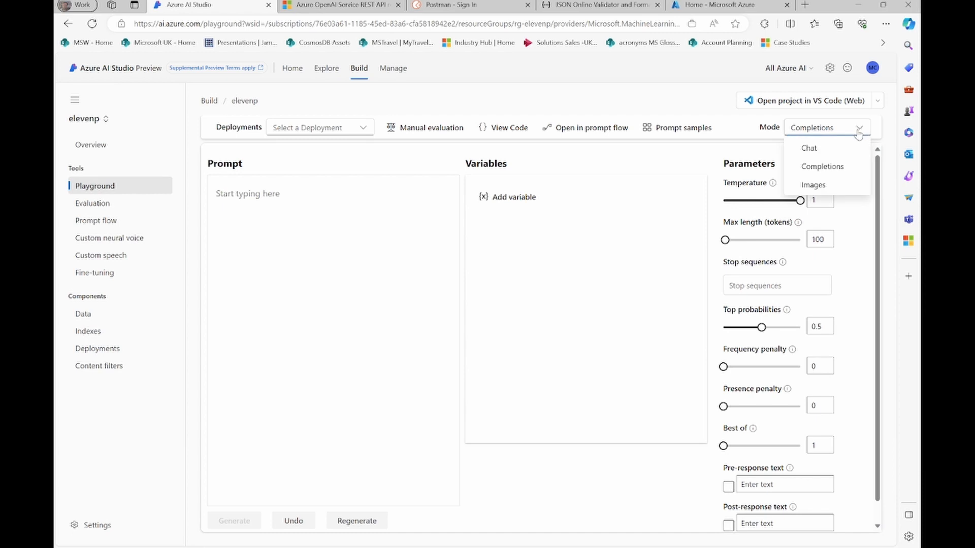
click(839, 169)
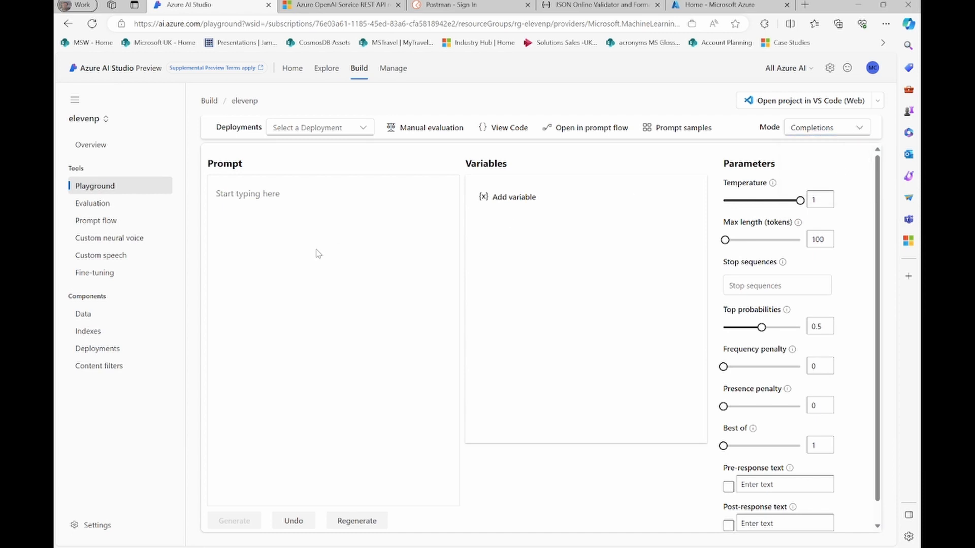
click(825, 238)
key(BackSpace)
key(BackSpace)
key(BackSpace)
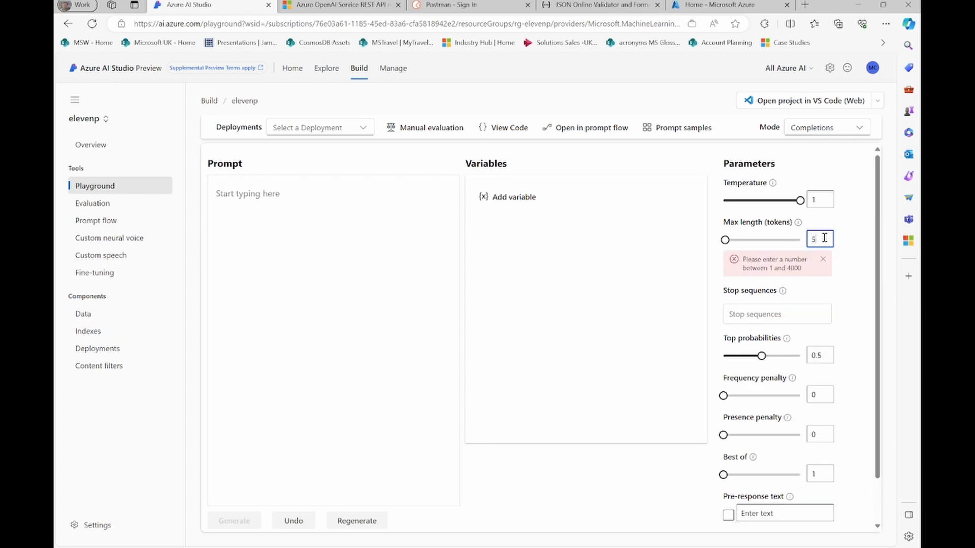
click(682, 221)
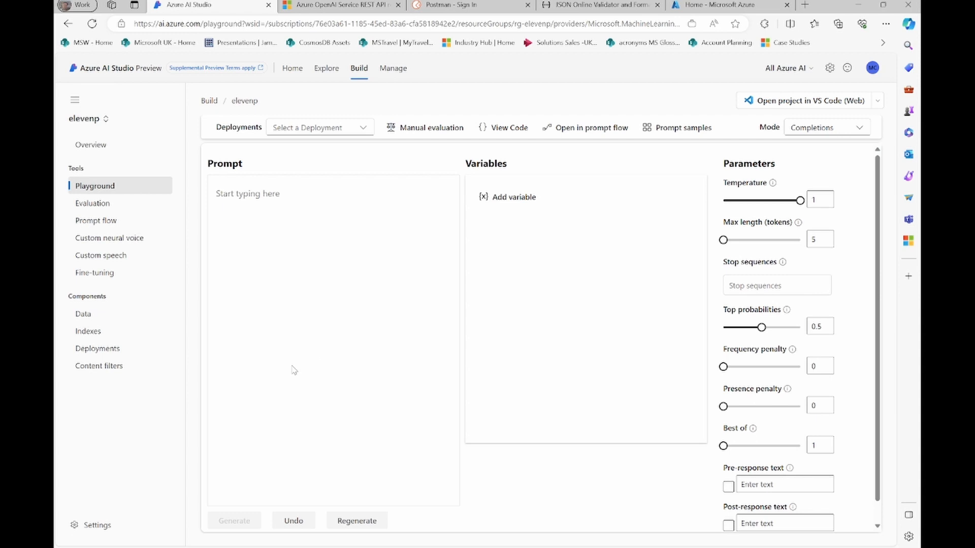
- Generate a completion for the prompt "once upon a time" with the davinci-002-completions deployment, and show its sample code
click(362, 128)
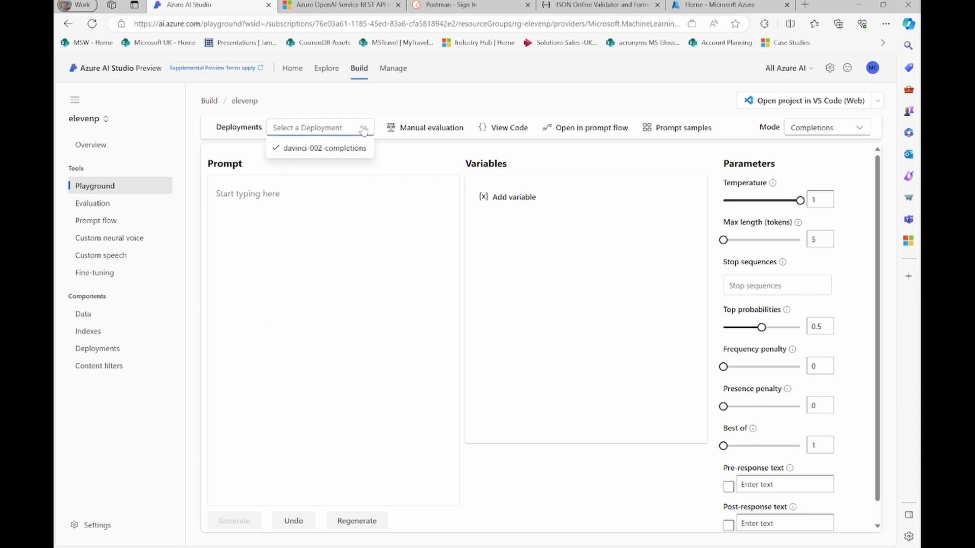
click(344, 149)
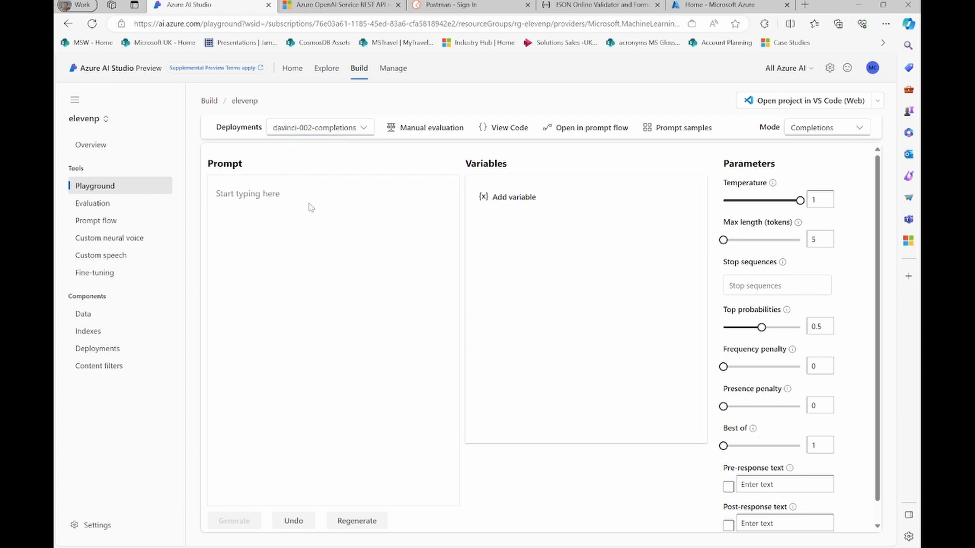
click(246, 199)
text(on)
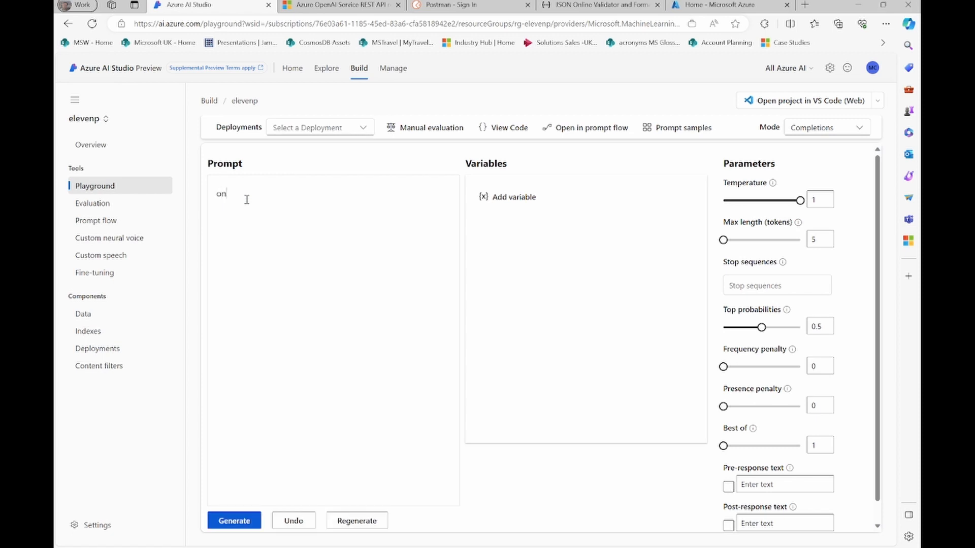
text(ce upon a time)
click(233, 519)
scroll(752, 242, down, 1)
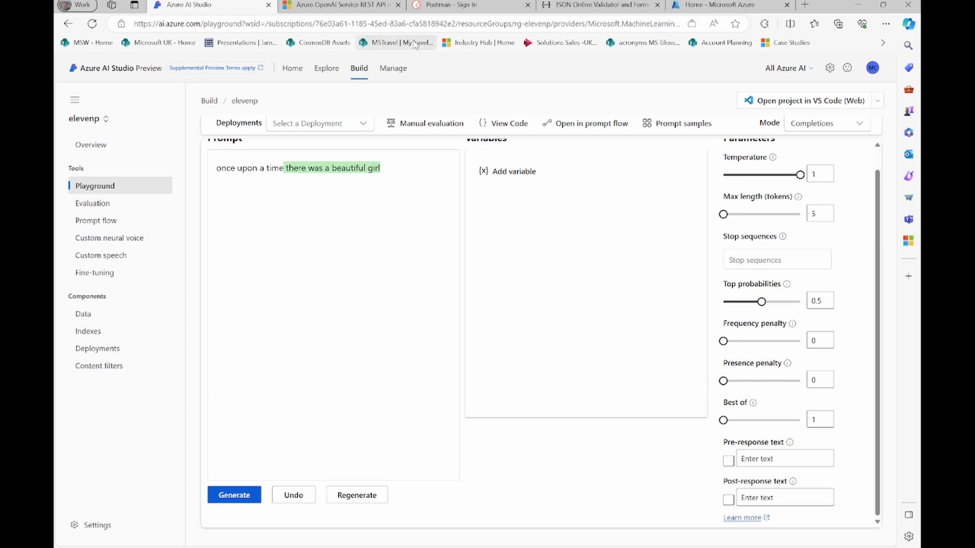
click(521, 131)
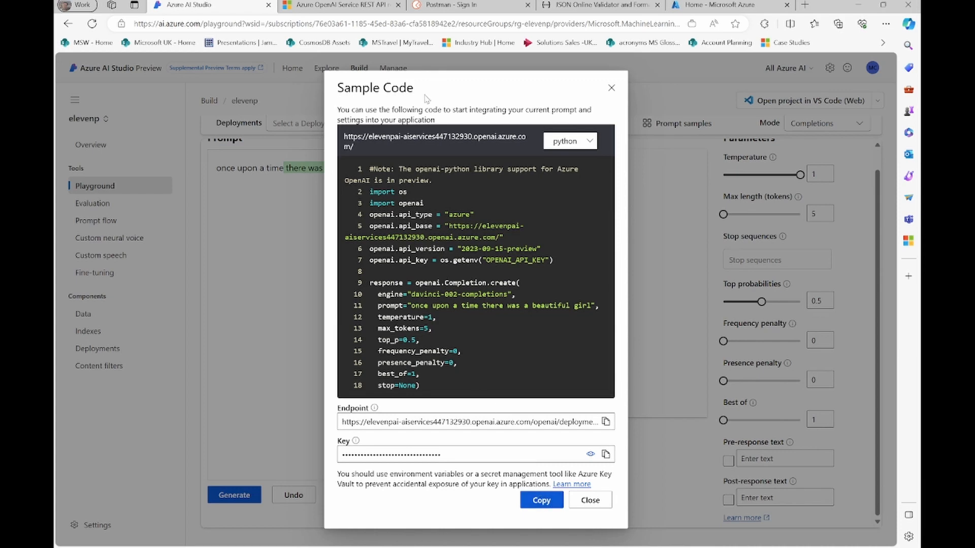
- Switch to Postman, sign in with the prefilled account credentials, and show the list of workspaces
click(454, 7)
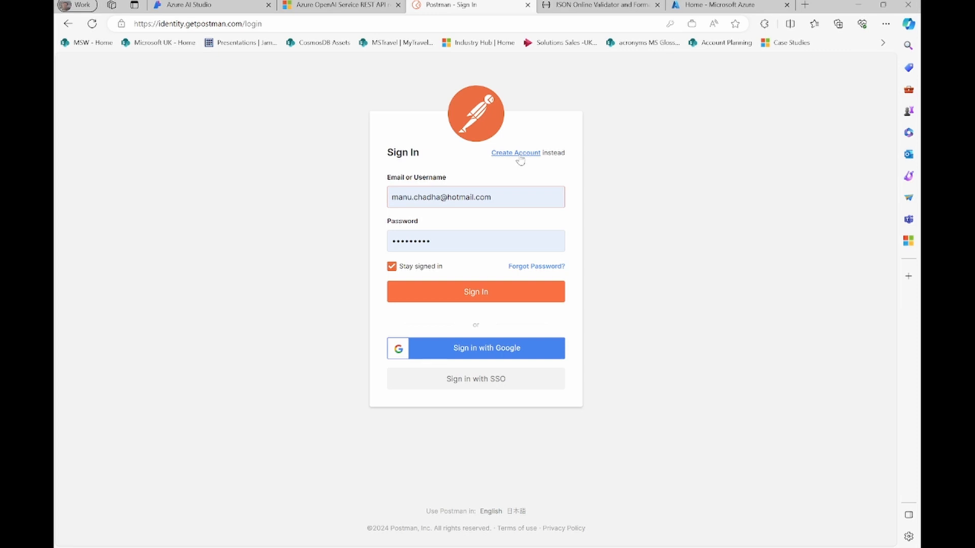
click(481, 294)
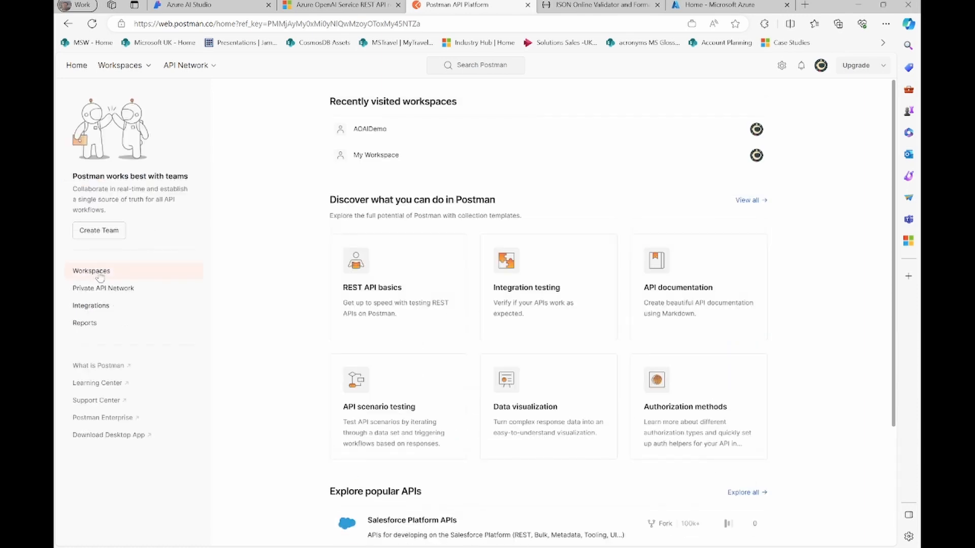
click(100, 274)
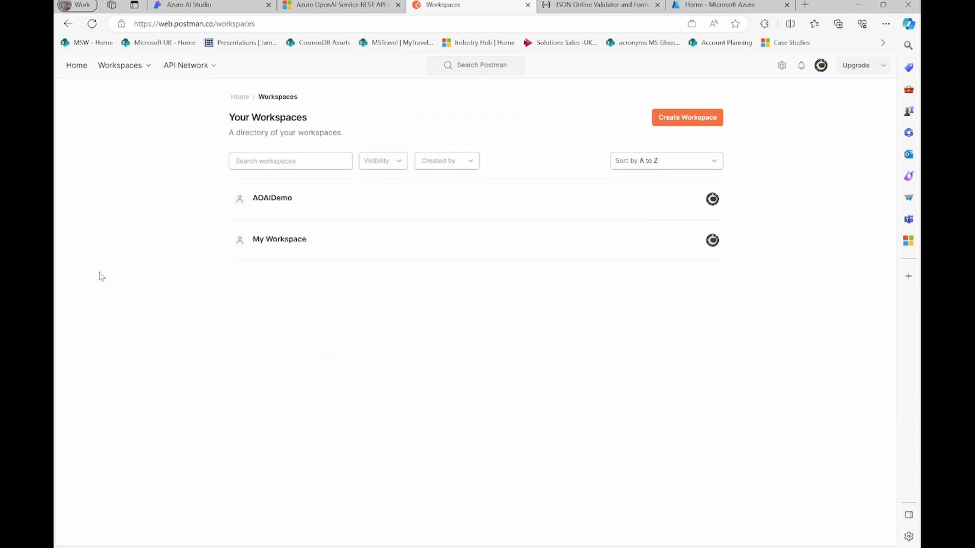
- Examine the template choices and details form for creating a blank workspace, leaving without creating it
click(668, 124)
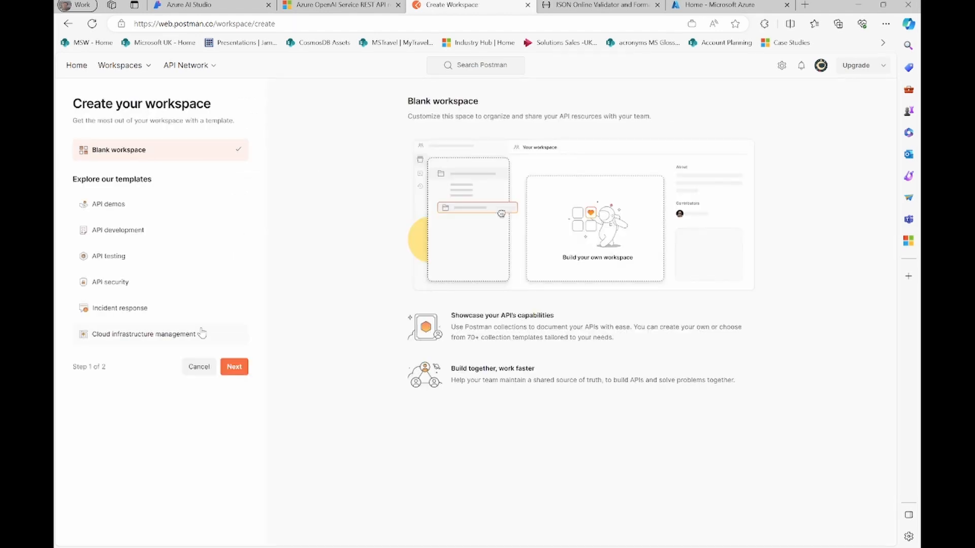
click(234, 366)
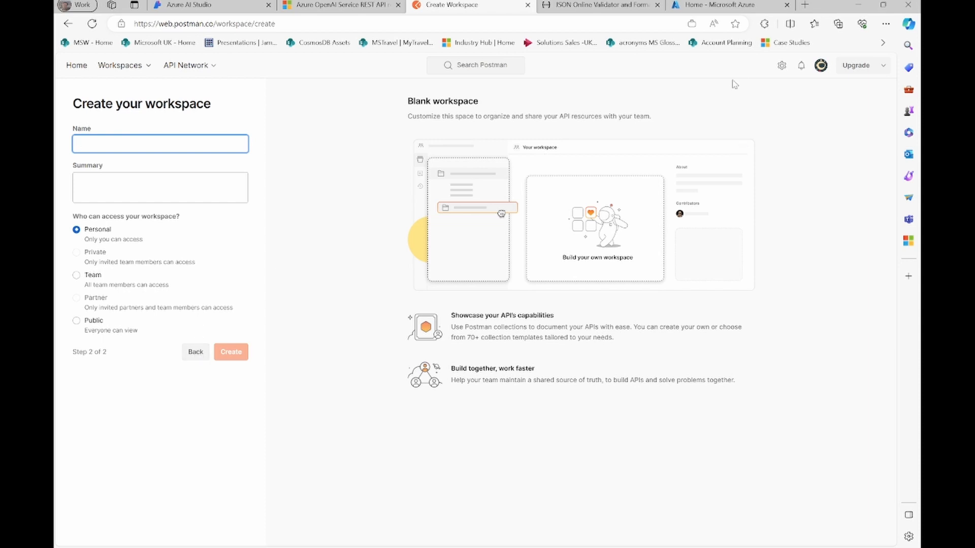
click(76, 65)
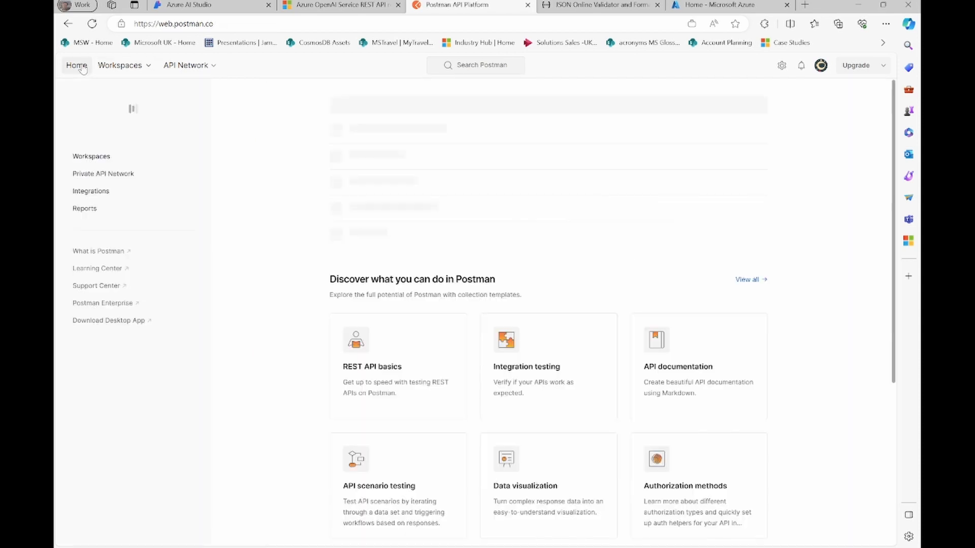
- Open the AOAIDemo workspace and create a blank collection named AOAIRequests
click(108, 274)
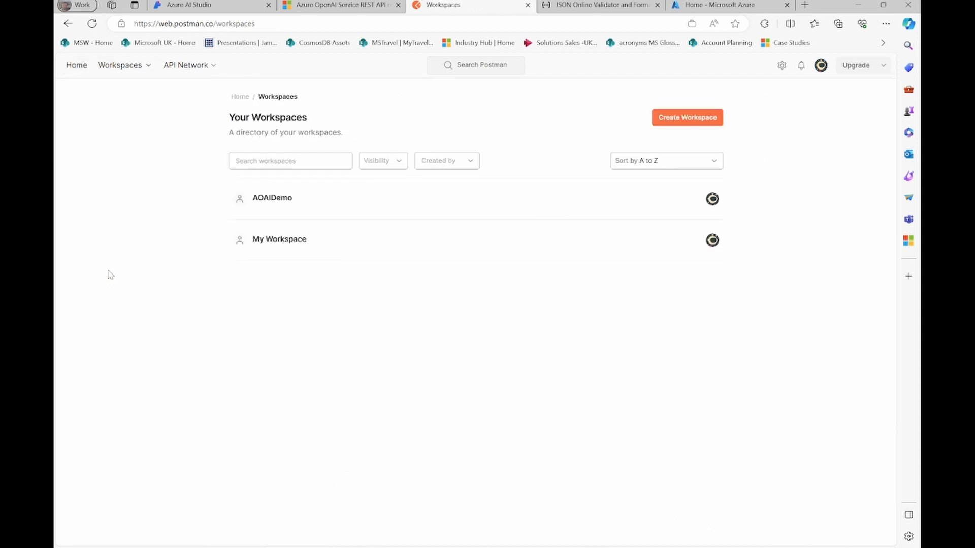
click(277, 204)
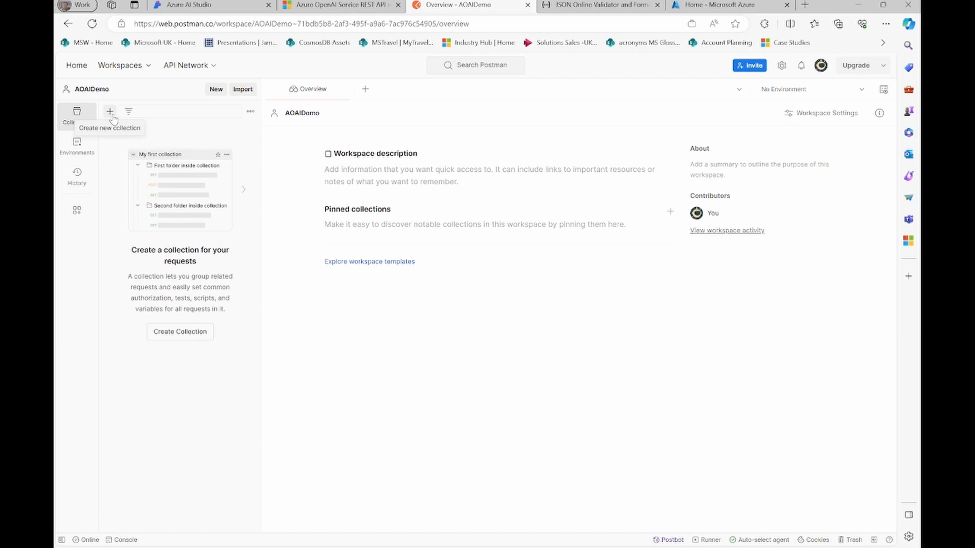
click(111, 114)
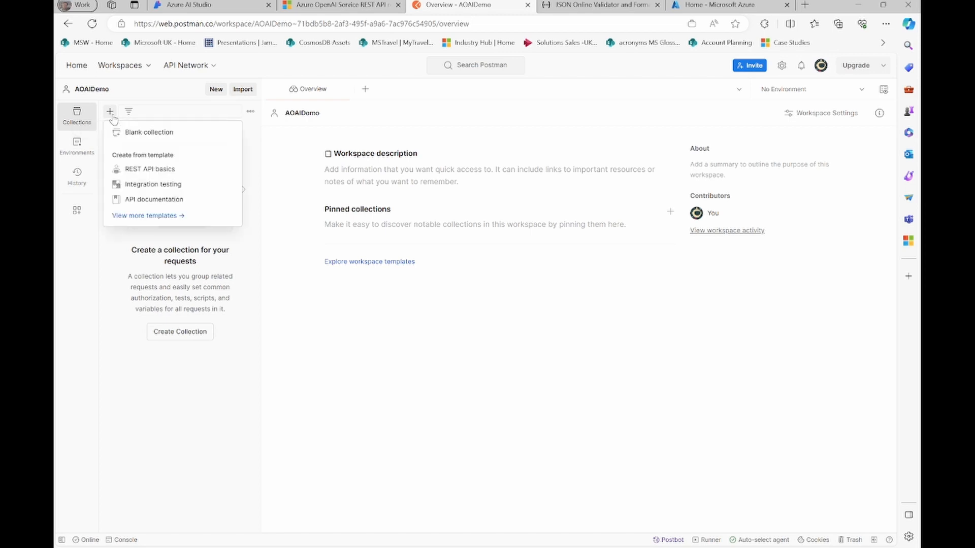
click(139, 135)
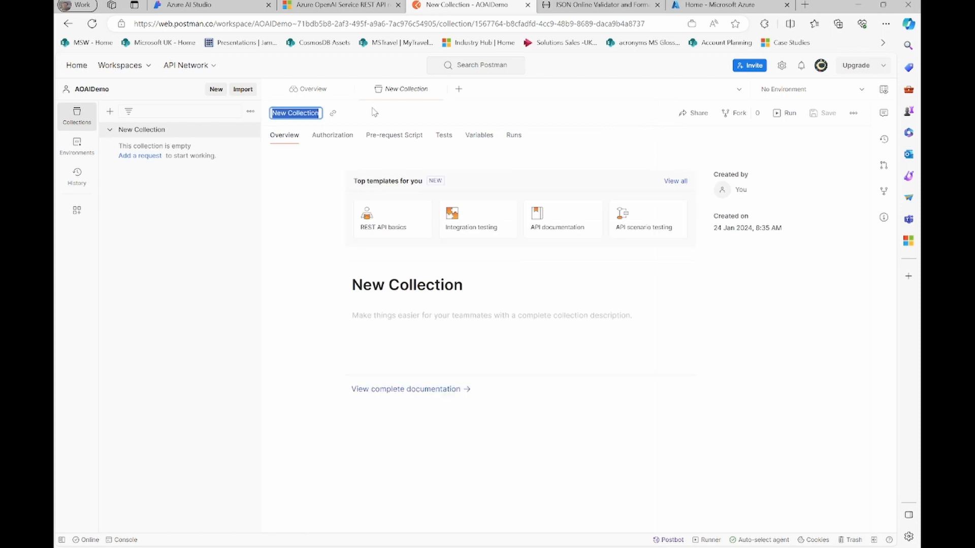
text(AOAIRequests)
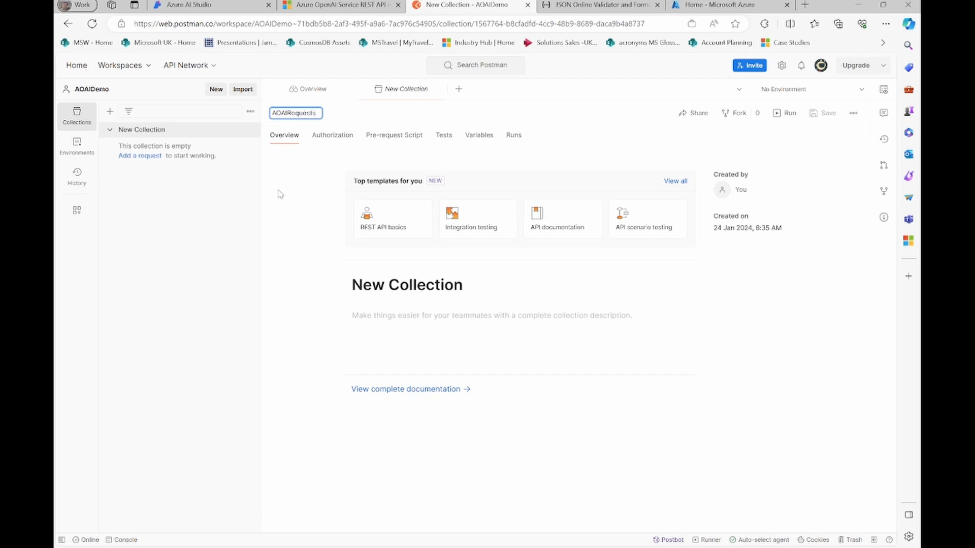
click(284, 209)
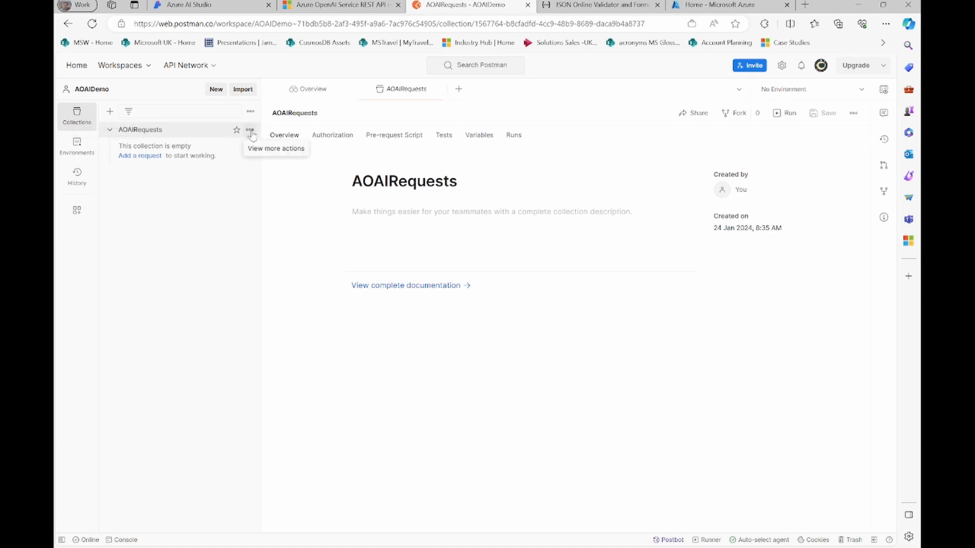
- Add a request named CompletionExample to the AOAIRequests collection
click(250, 130)
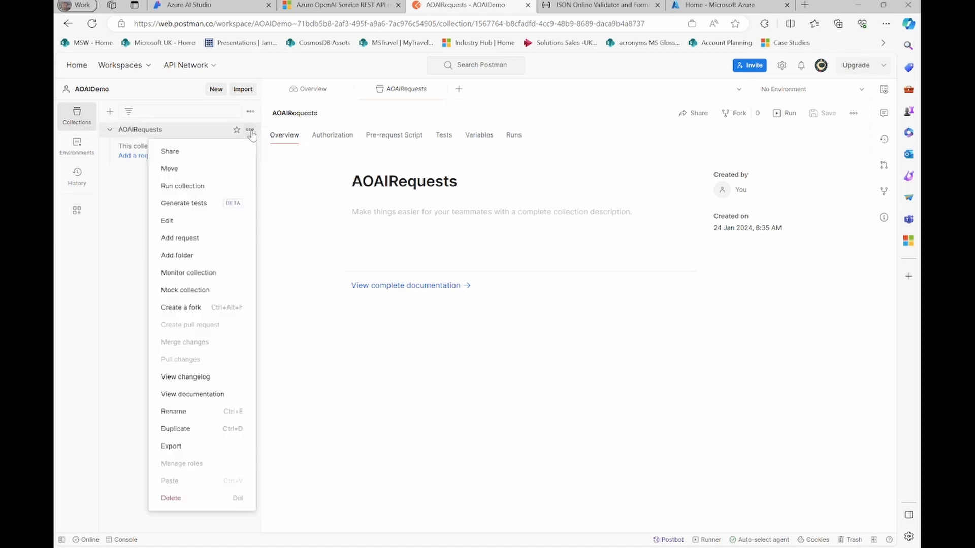
click(205, 239)
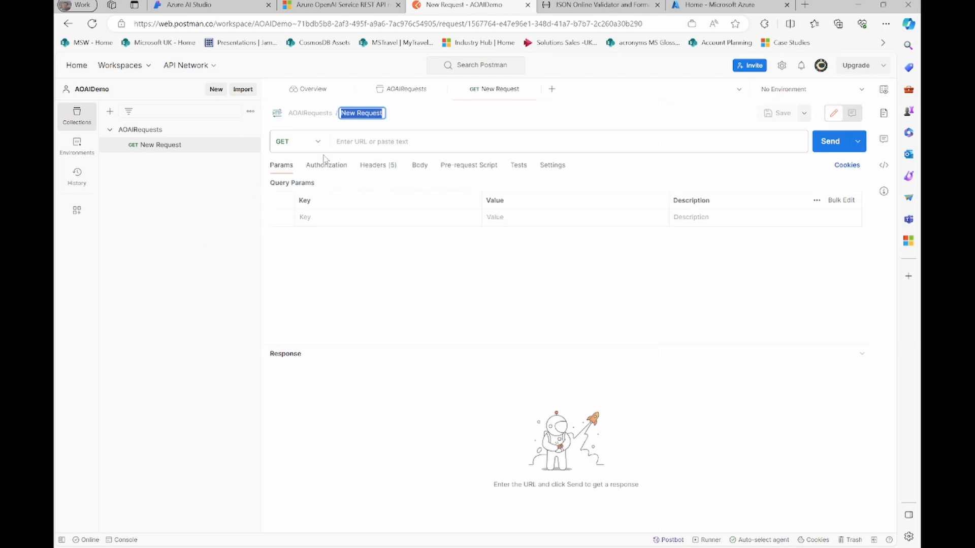
text(CompletionExample)
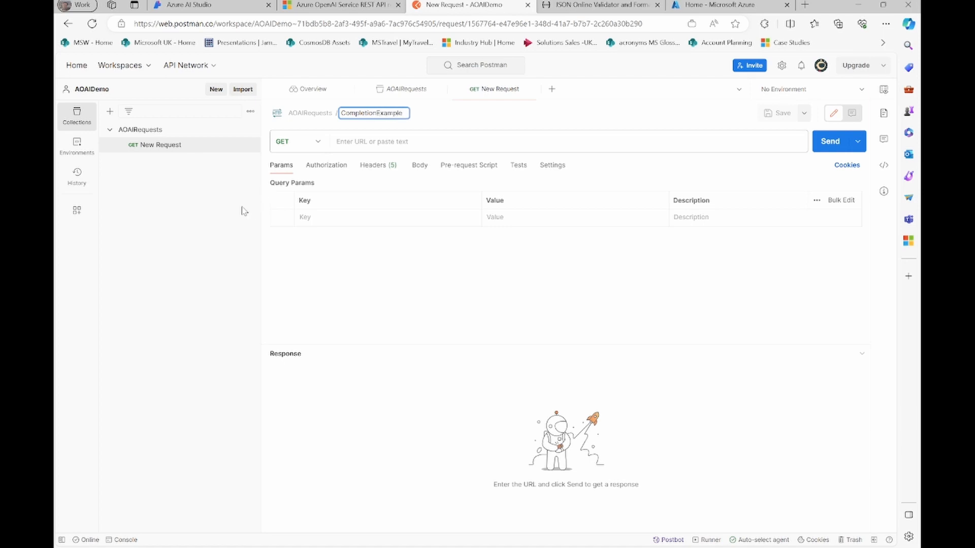
key(Return)
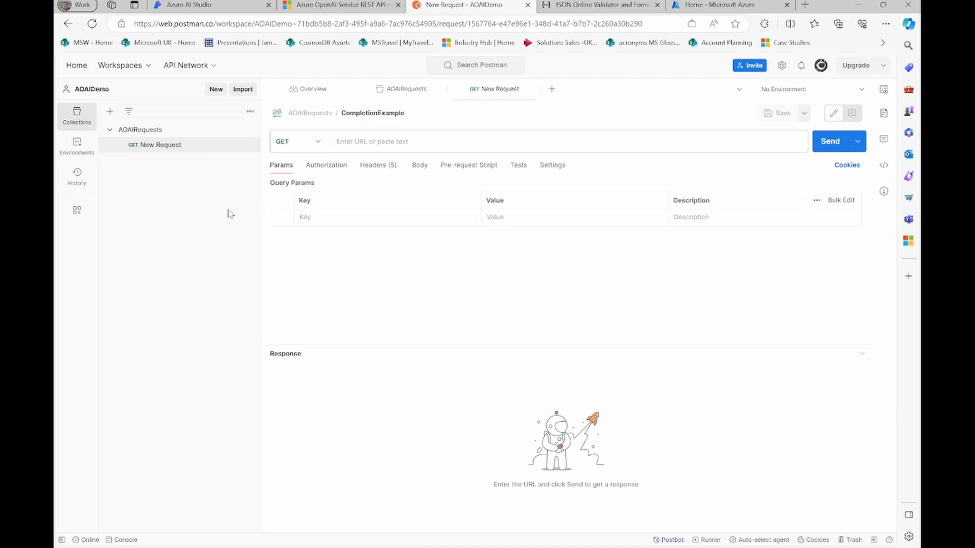
- Examine the Completions endpoint, path parameters, supported versions and request body in the Azure OpenAI REST API reference, and return to the CompletionExample request in Postman
click(324, 10)
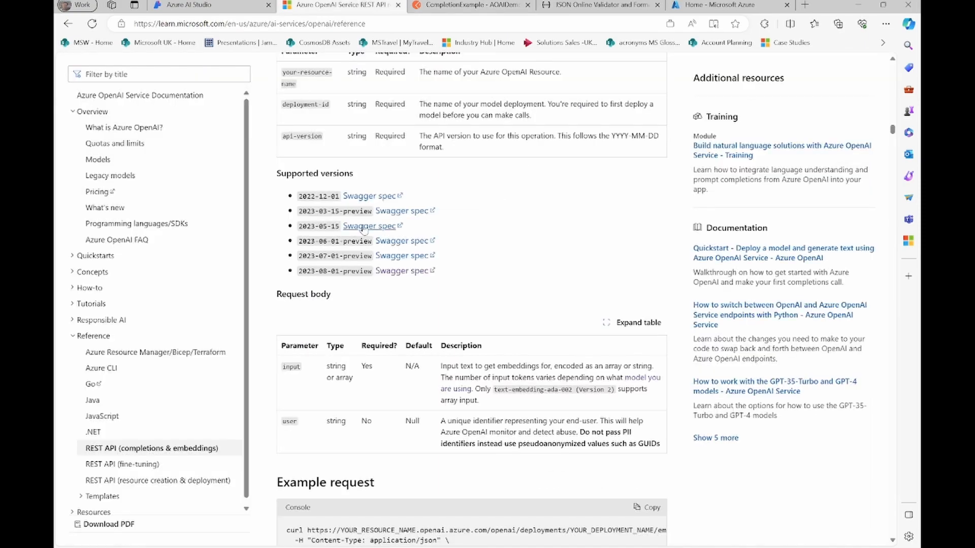
scroll(364, 224, up, 15)
scroll(364, 225, up, 15)
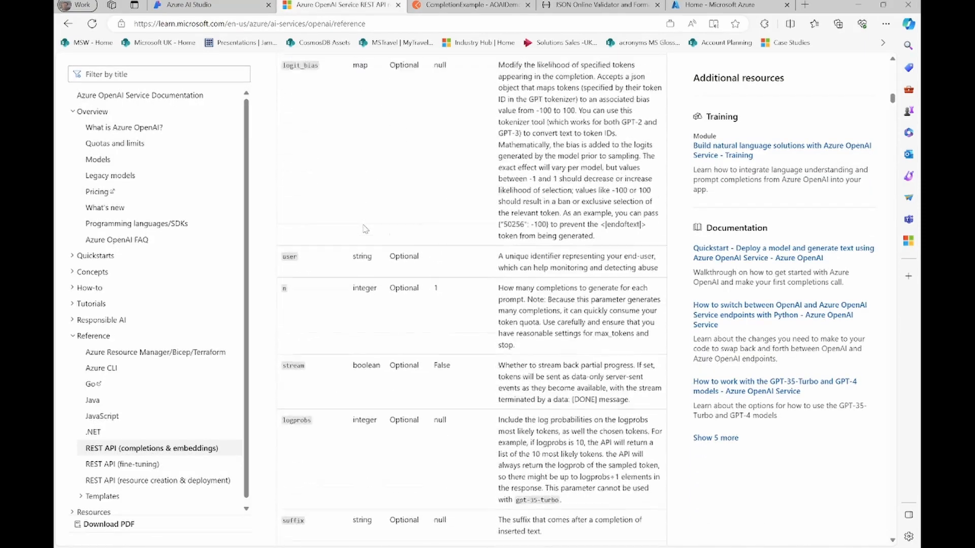
scroll(363, 224, up, 5)
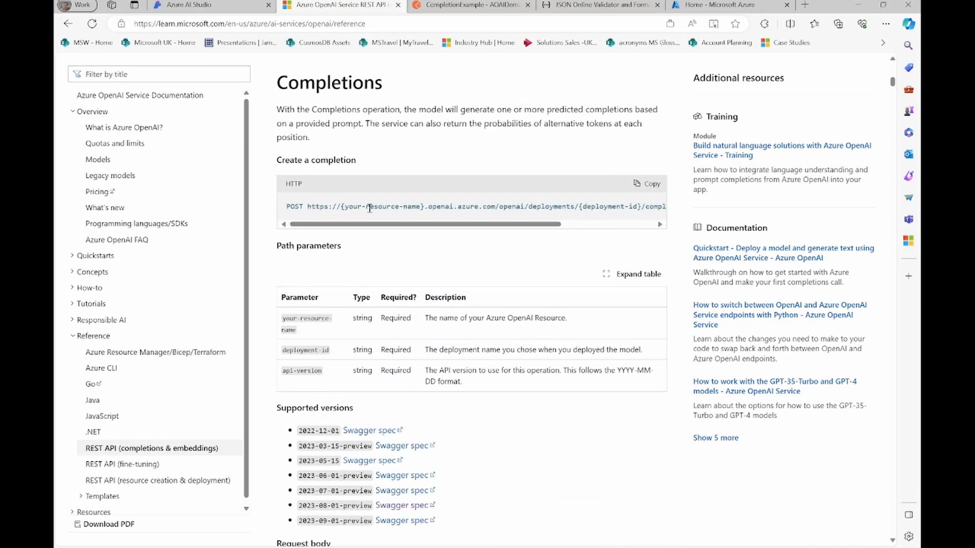
scroll(416, 319, down, 5)
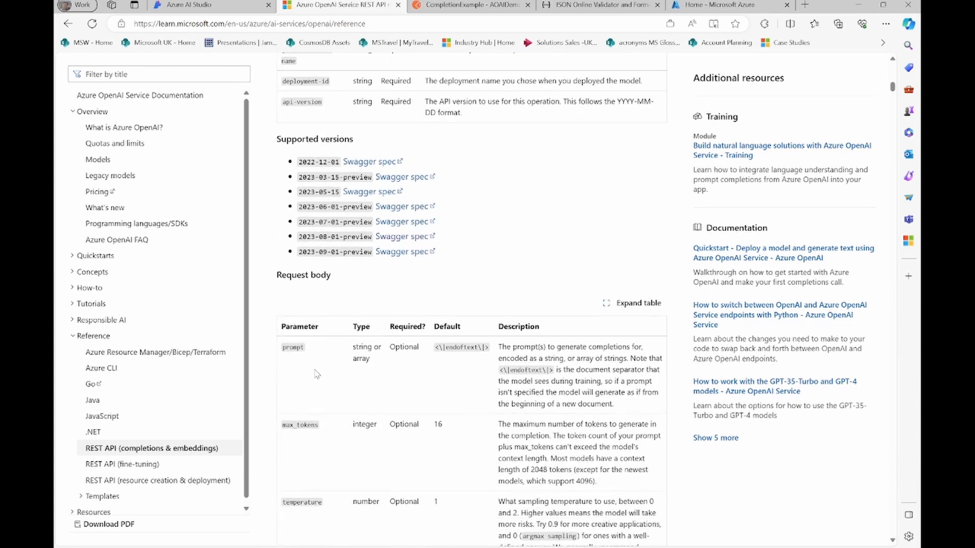
scroll(312, 325, down, 2)
scroll(320, 380, up, 2)
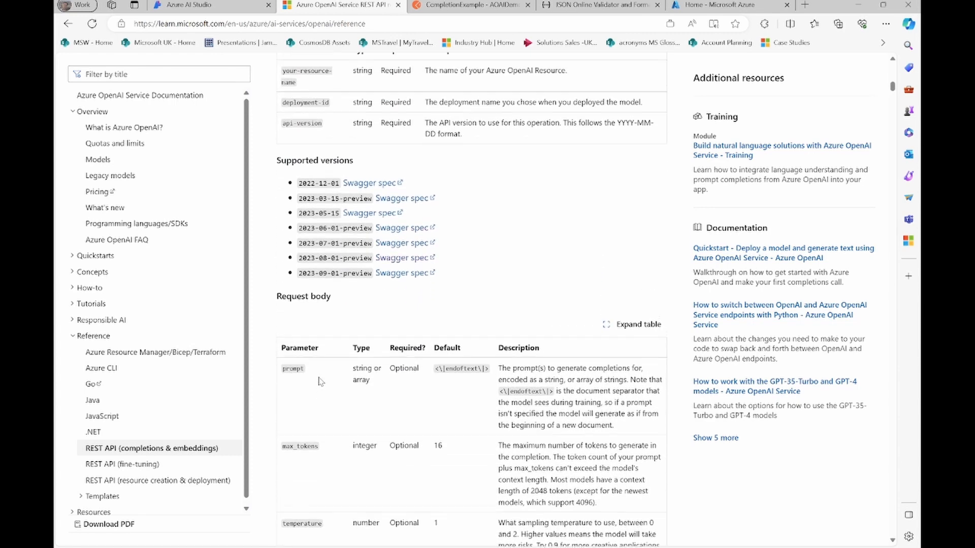
scroll(319, 382, up, 2)
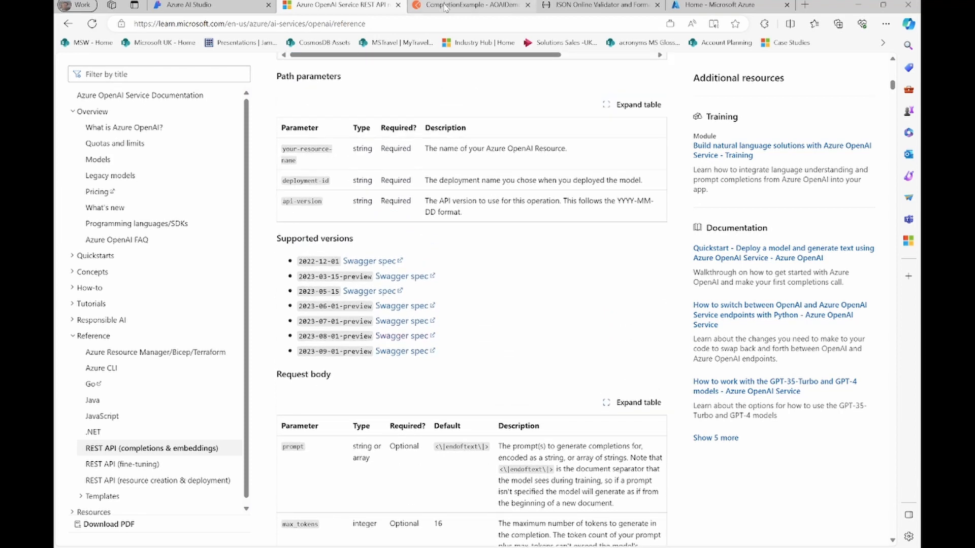
click(445, 7)
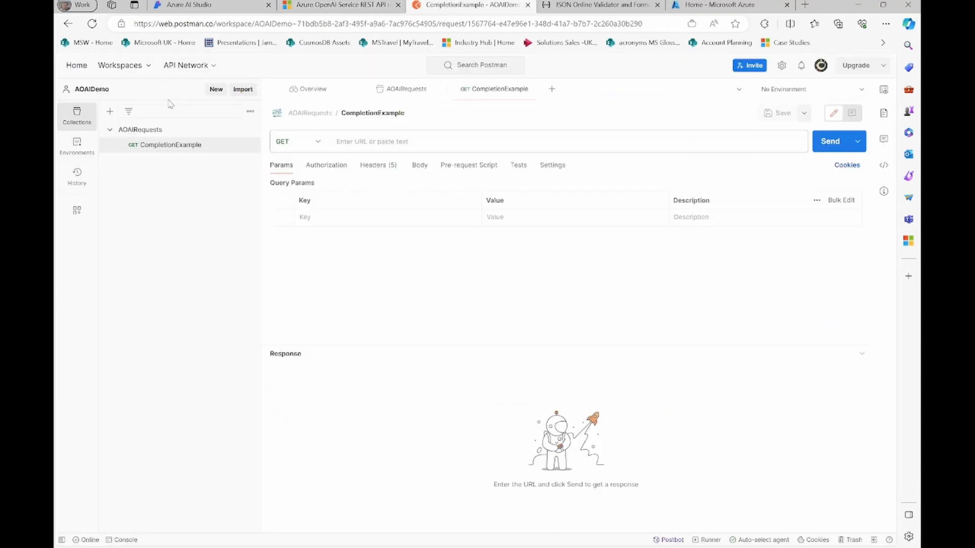
- Set the CompletionExample request to POST and use the davinci-002-completions endpoint URL with api-version 2023-09-15-preview from the Azure AI Studio sample code
click(317, 144)
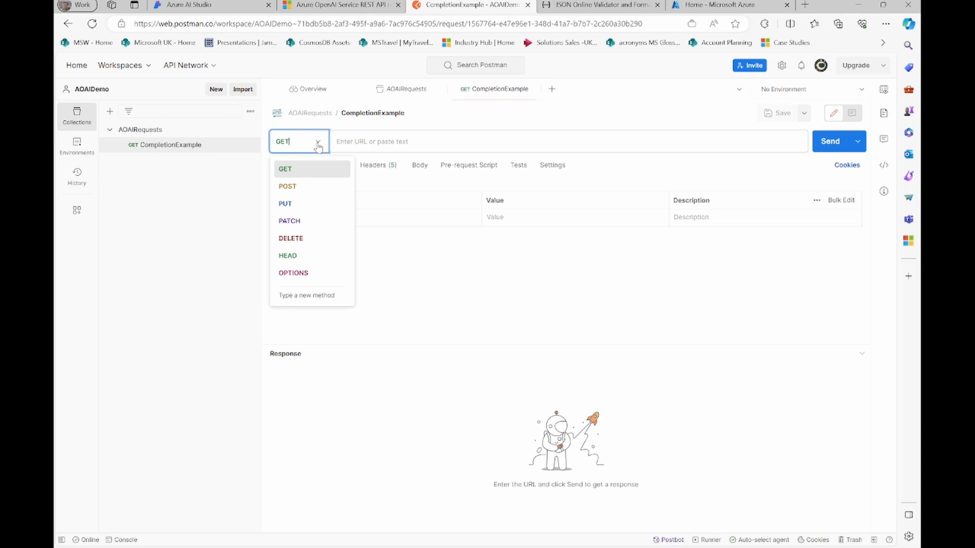
click(309, 187)
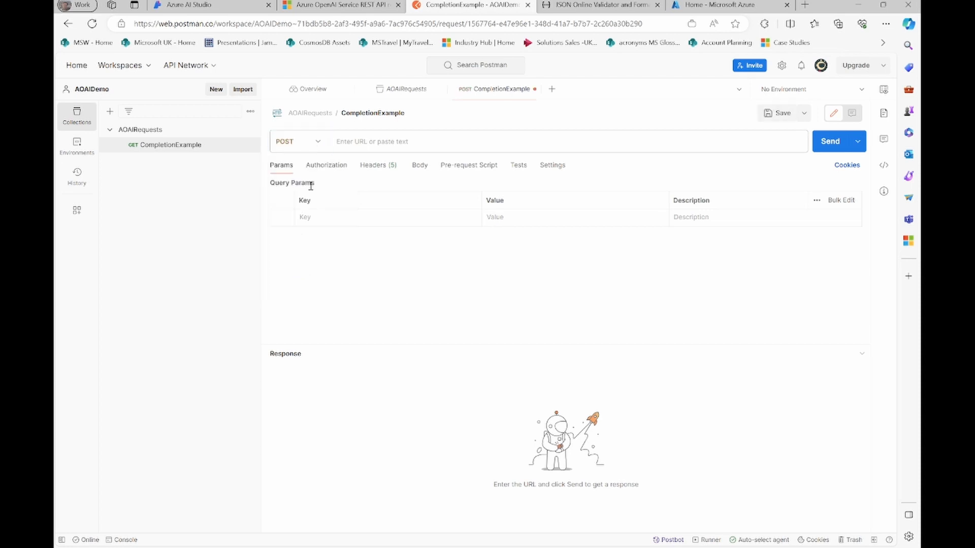
click(364, 142)
click(350, 6)
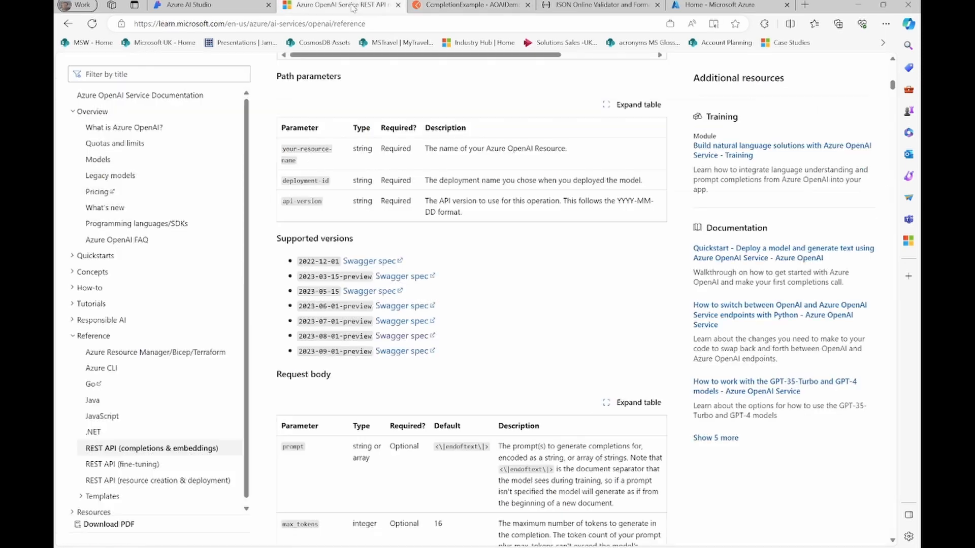
click(218, 6)
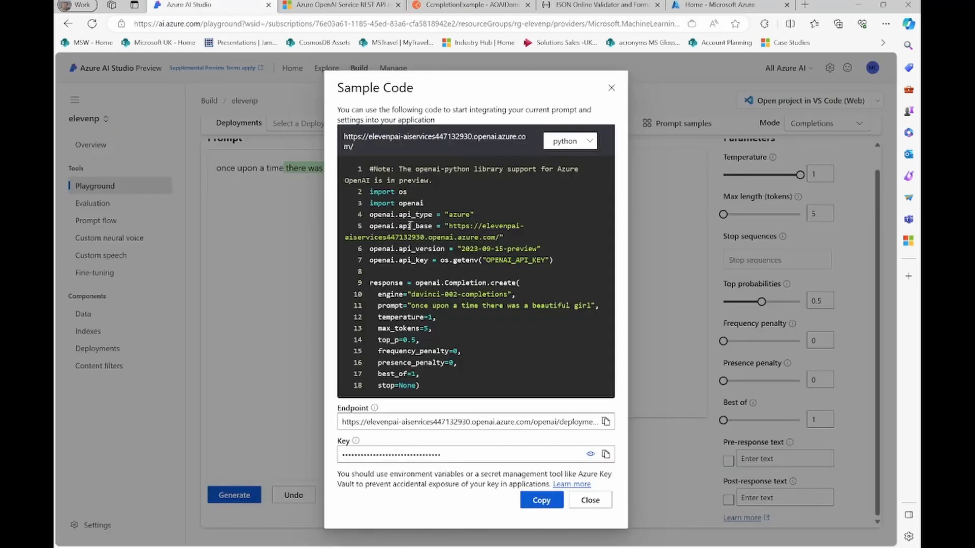
click(470, 6)
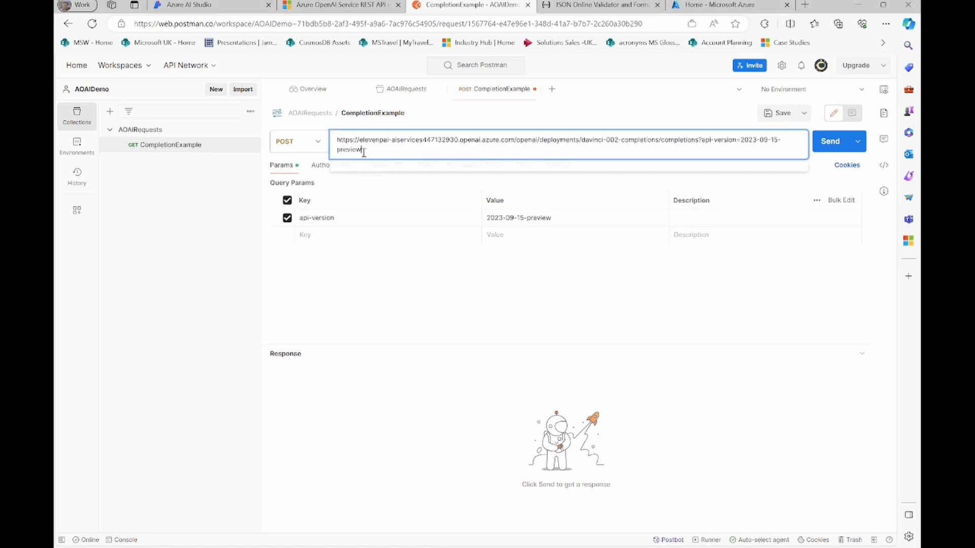
text(https://elevenpai-aiservices447132930.openai.azure.com/openai/deployments/davinci-002-completions/completions?api-version=2023-09-15-preview)
click(360, 279)
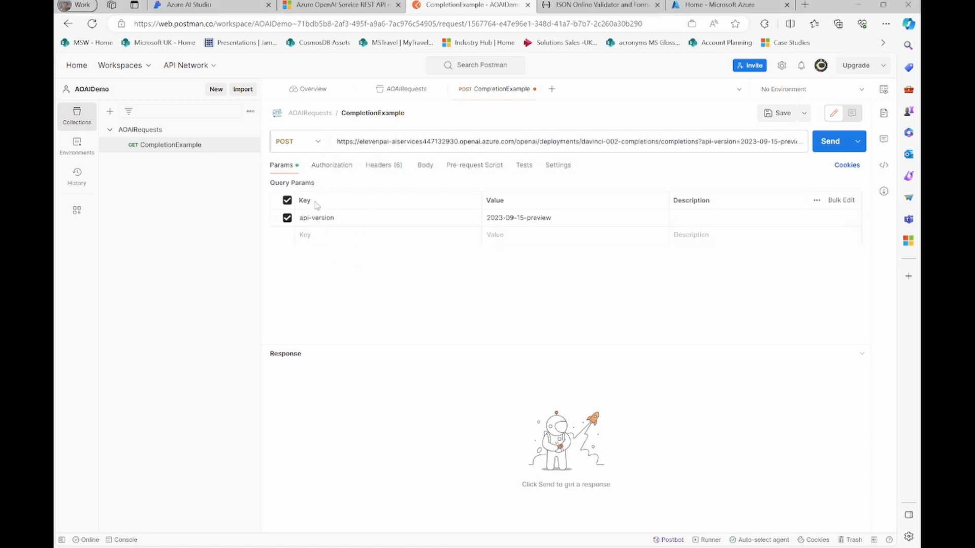
- Show the request's auto-generated headers and examine the Completions reference down to the example request for the headers it needs
click(381, 168)
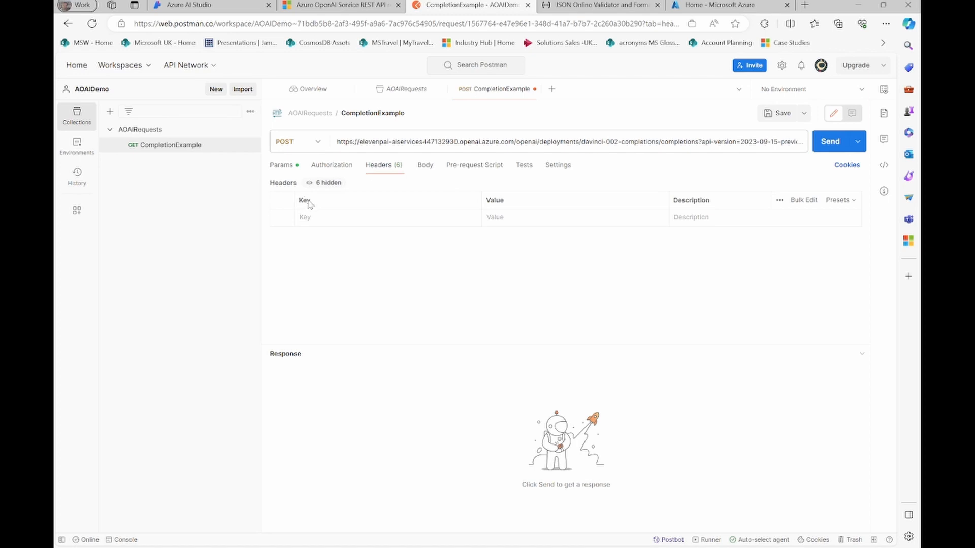
click(310, 184)
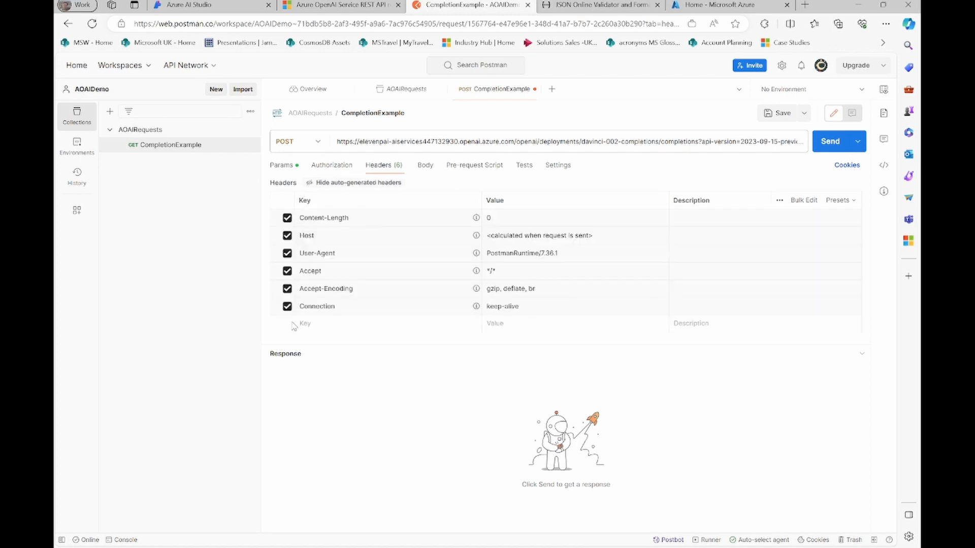
click(339, 6)
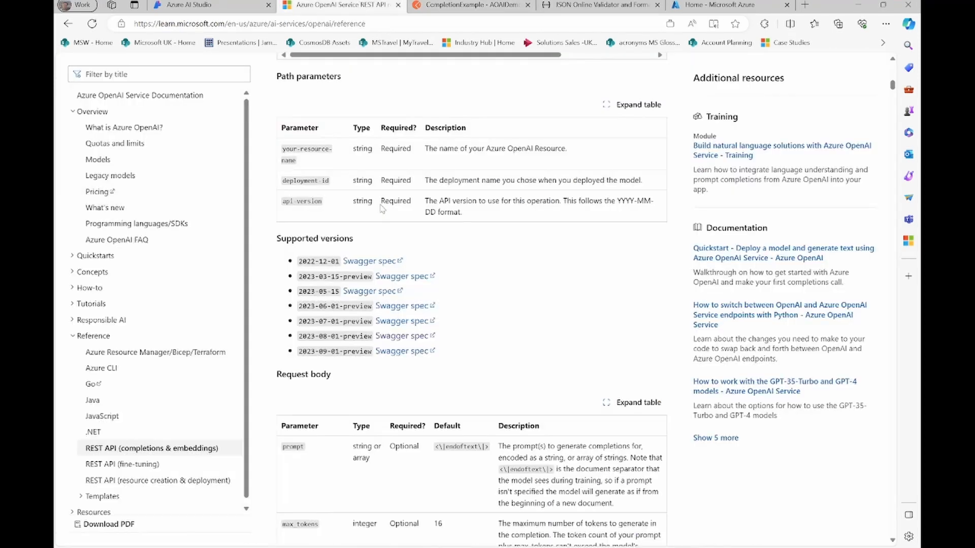
click(227, 7)
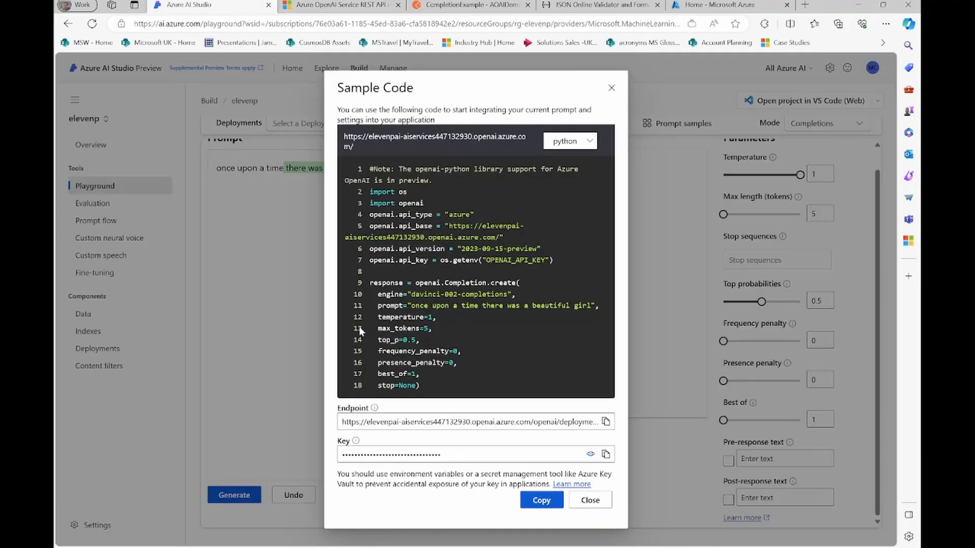
click(443, 6)
click(372, 5)
scroll(366, 260, up, 2)
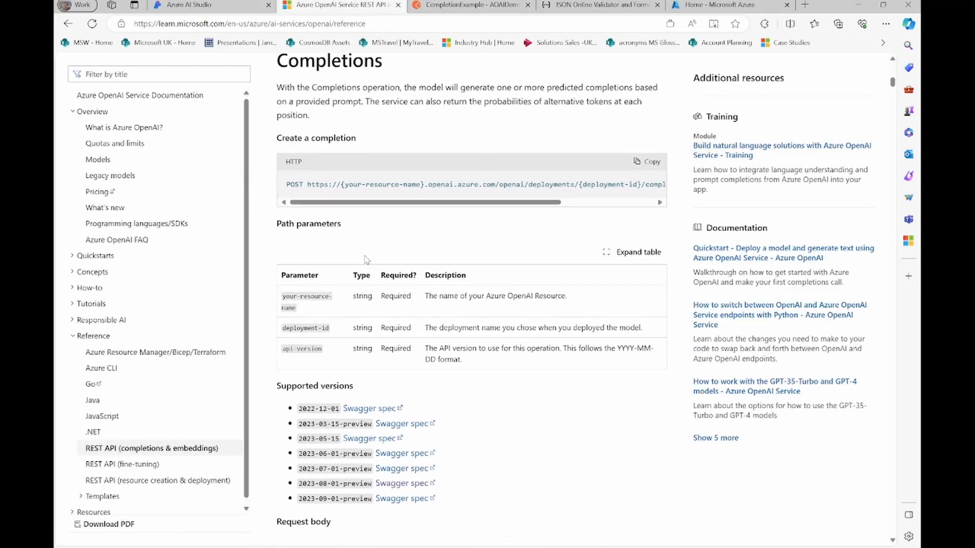
scroll(342, 322, up, 1)
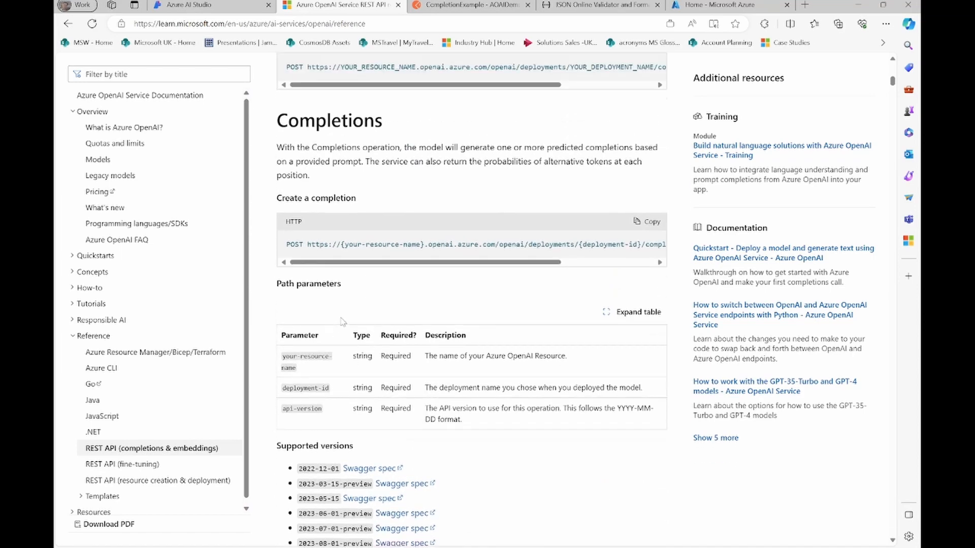
scroll(446, 353, down, 6)
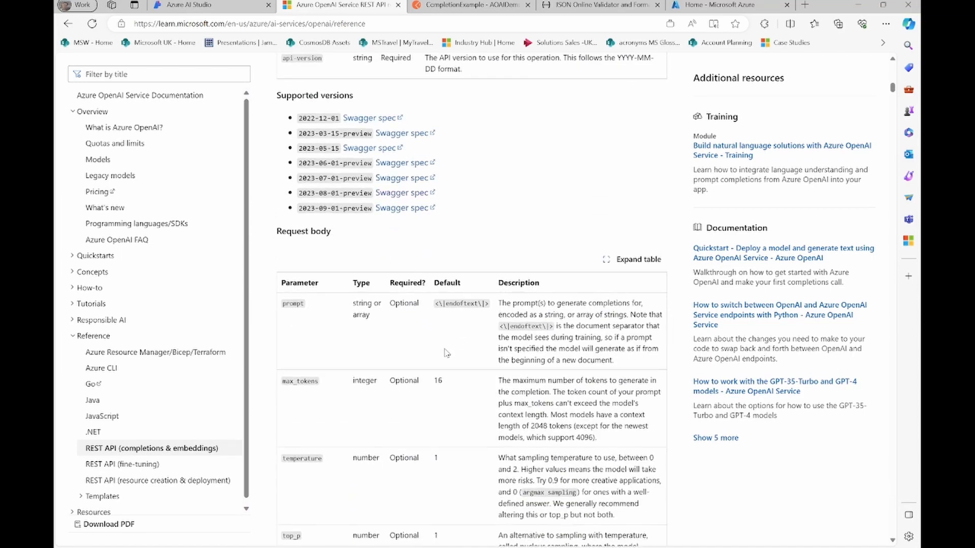
scroll(445, 353, down, 8)
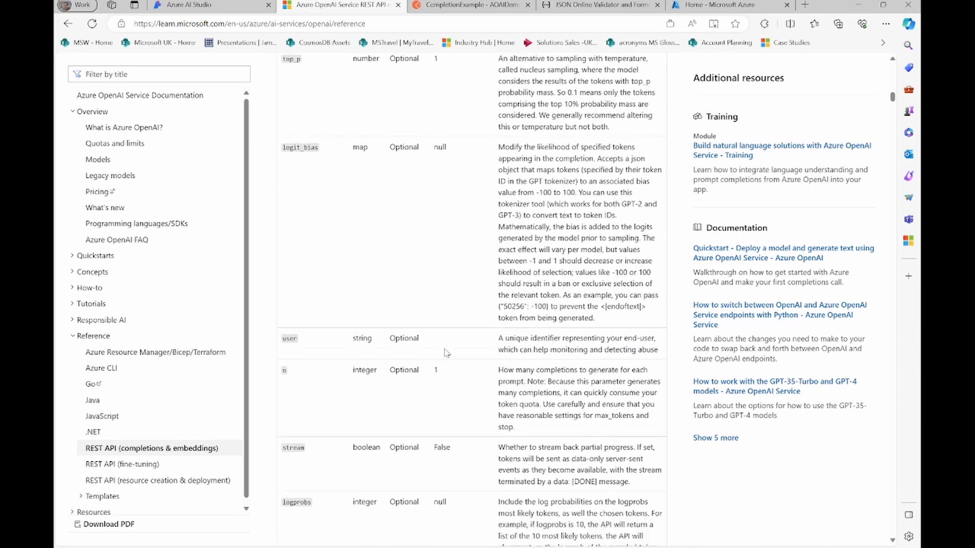
scroll(446, 353, down, 10)
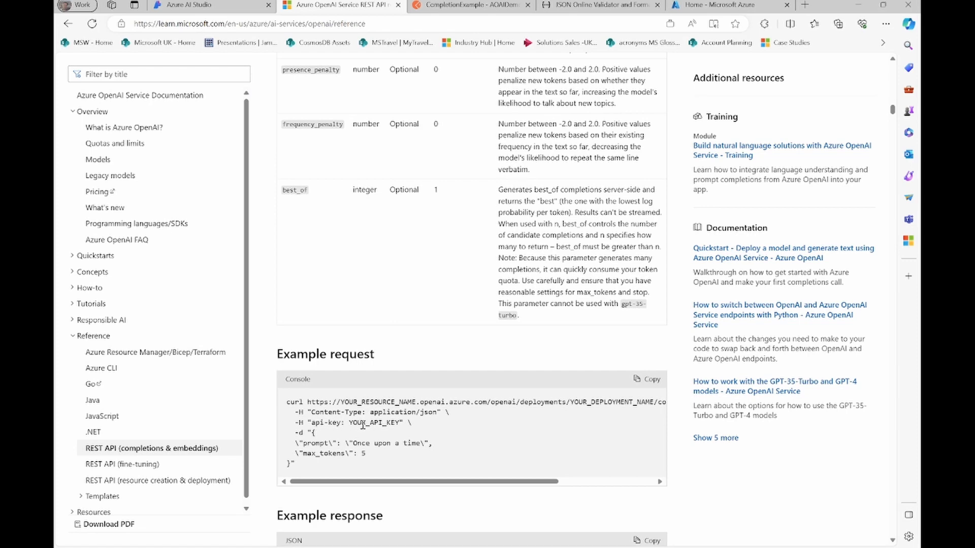
- Add an api-key header to the CompletionExample request in Postman, pasting the API key copied from the Azure AI Studio sample code
click(465, 6)
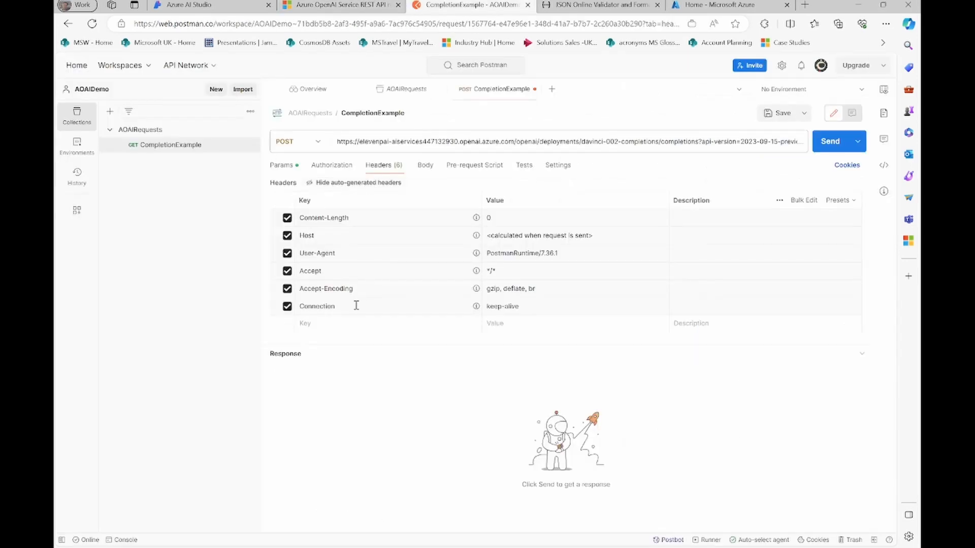
text(api-key)
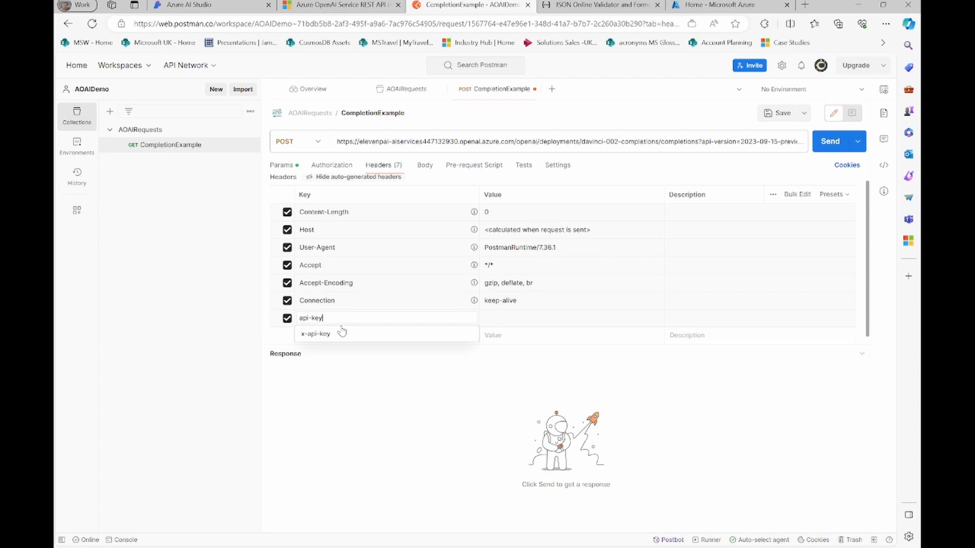
key(Tab)
key(alt+Tab)
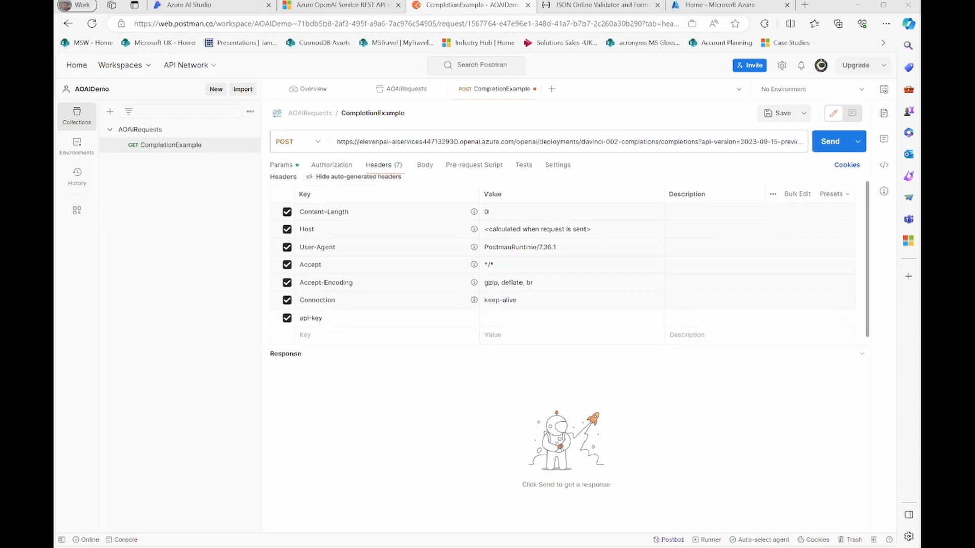
click(365, 76)
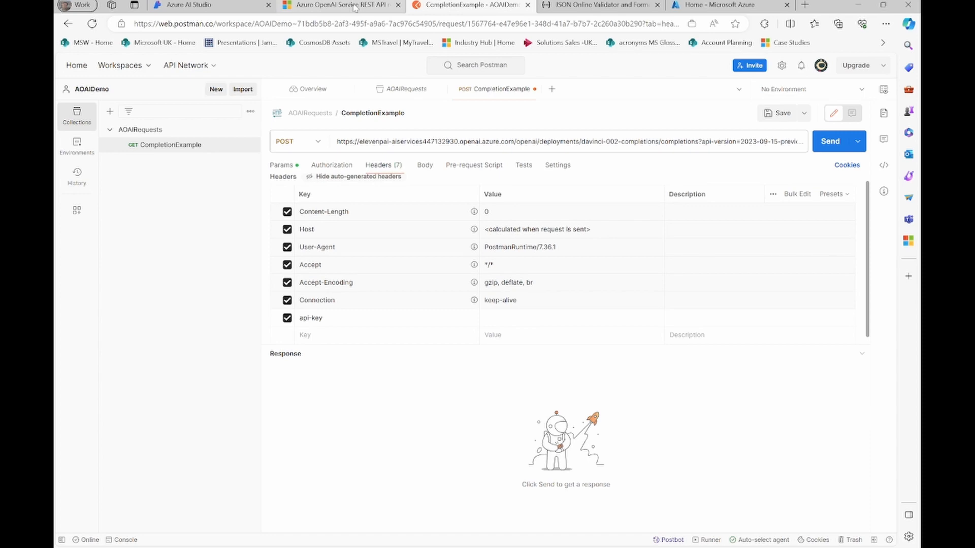
click(245, 4)
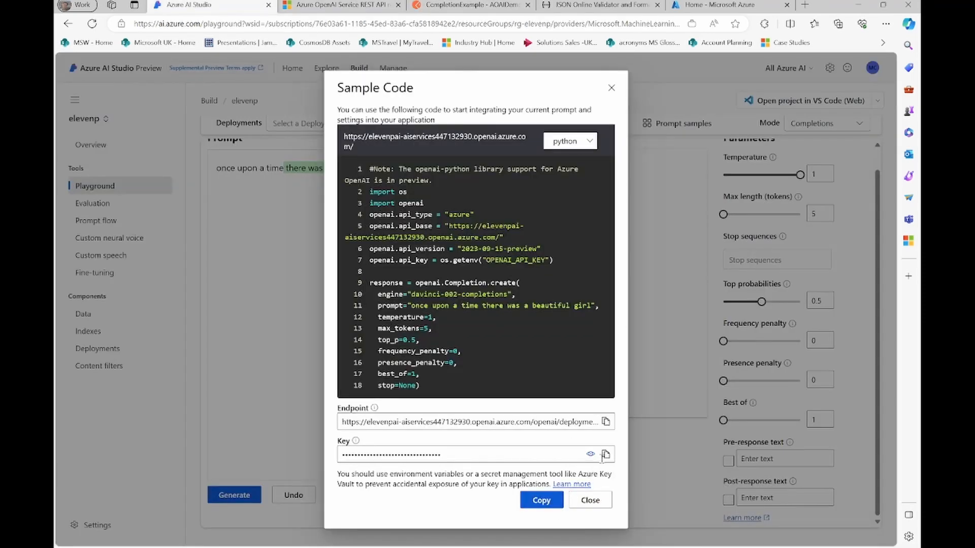
click(604, 455)
click(460, 4)
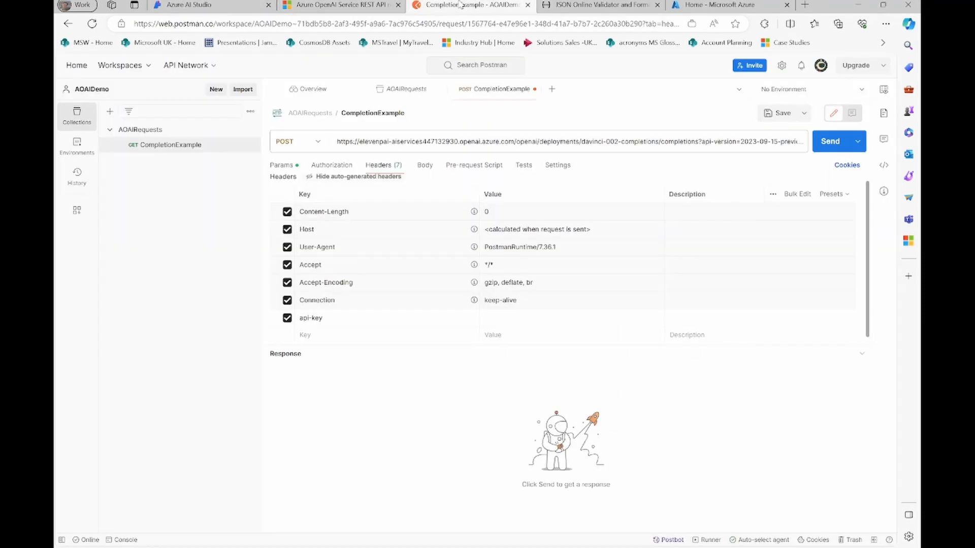
click(491, 317)
key(ctrl+v)
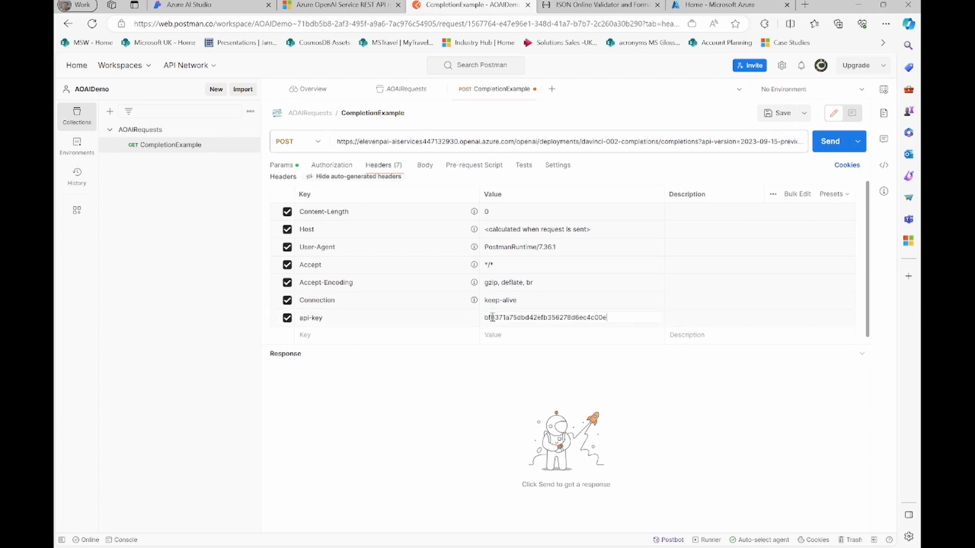
click(611, 386)
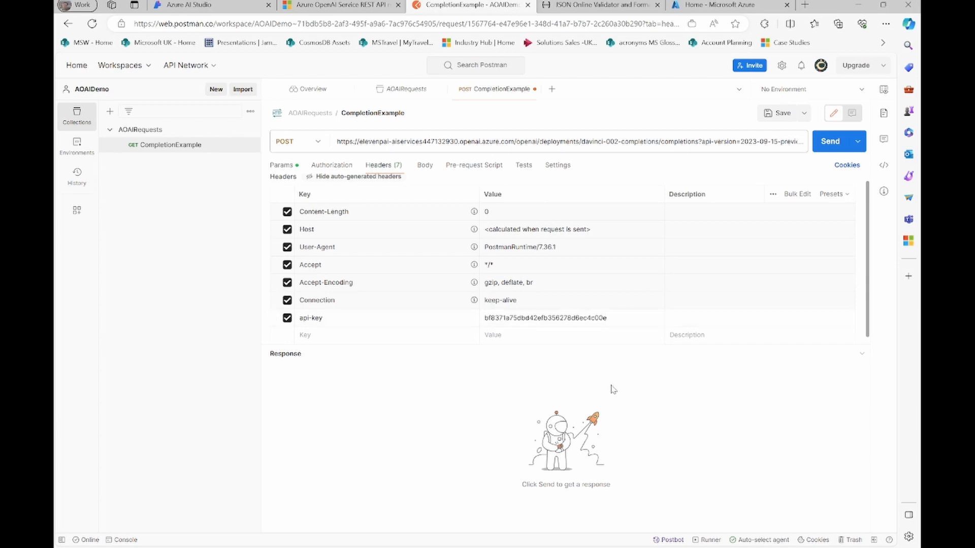
- Set the CompletionExample request body to raw with JSON format
click(429, 169)
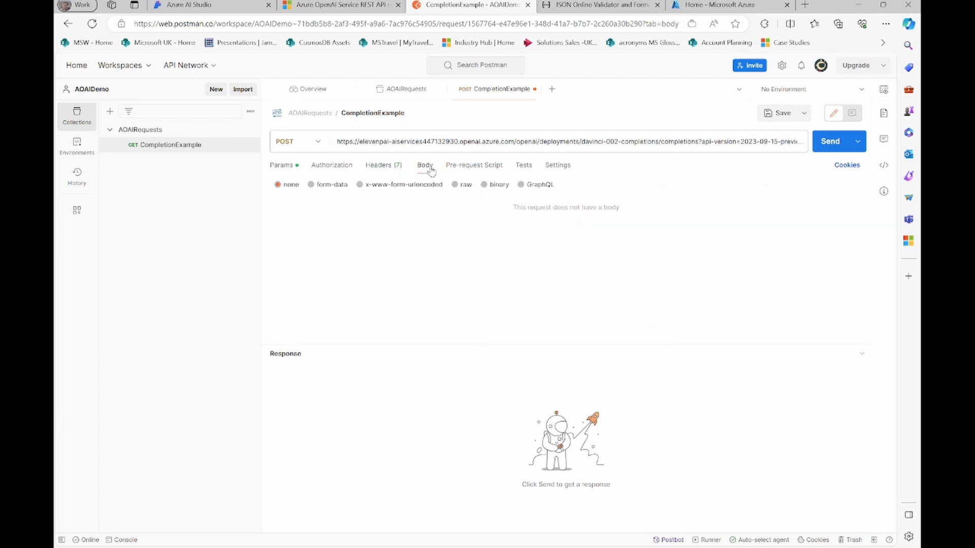
click(455, 186)
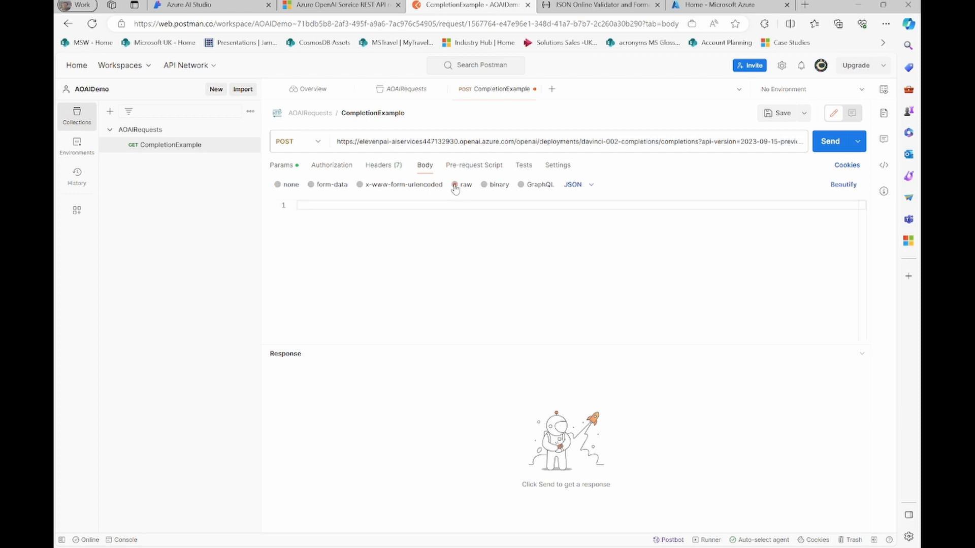
click(578, 185)
click(582, 186)
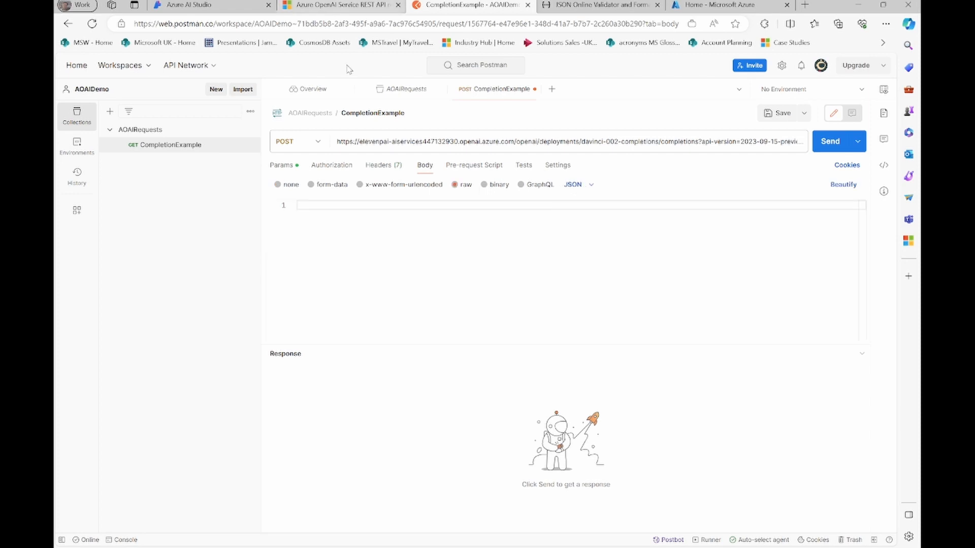
- Close the sample code in Azure AI Studio and examine the prompt and max_tokens parameters in the Completions request body reference
click(235, 7)
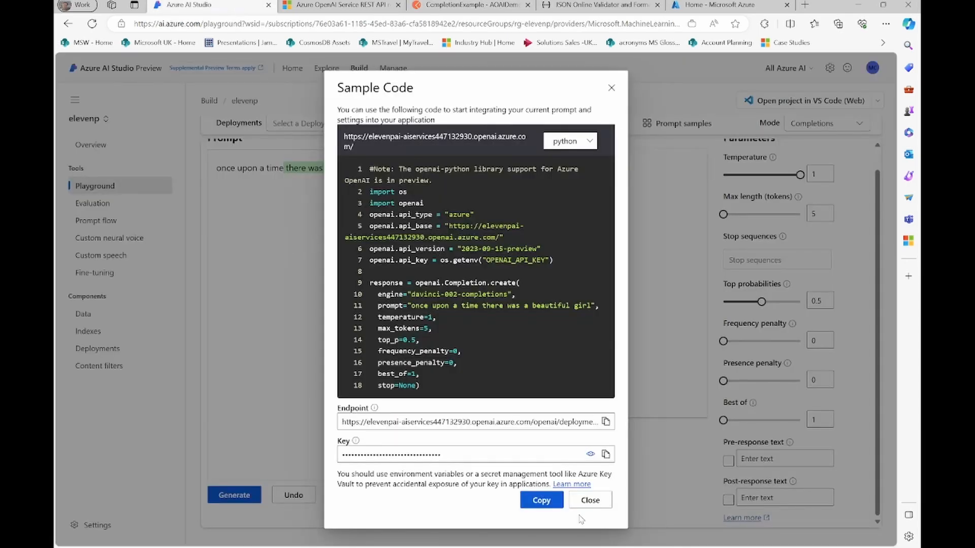
click(589, 501)
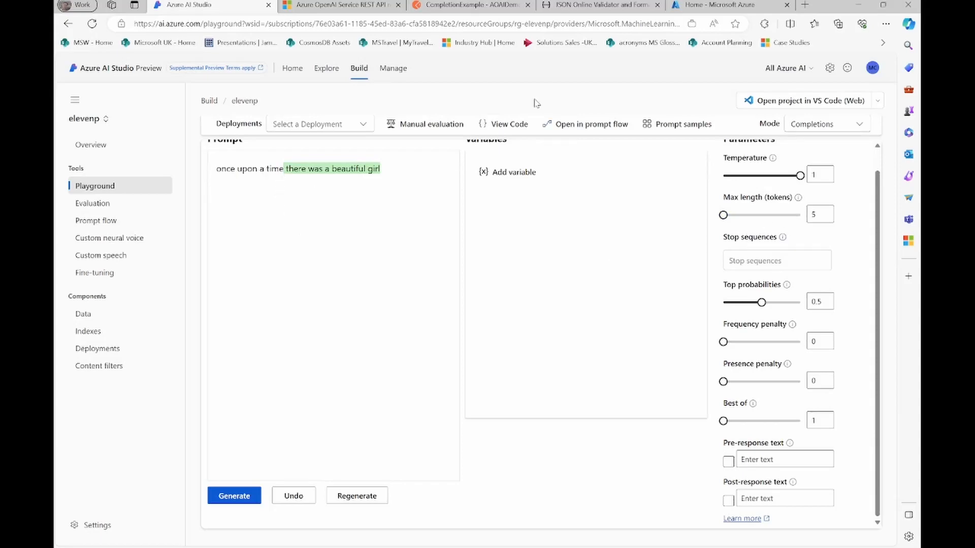
click(347, 6)
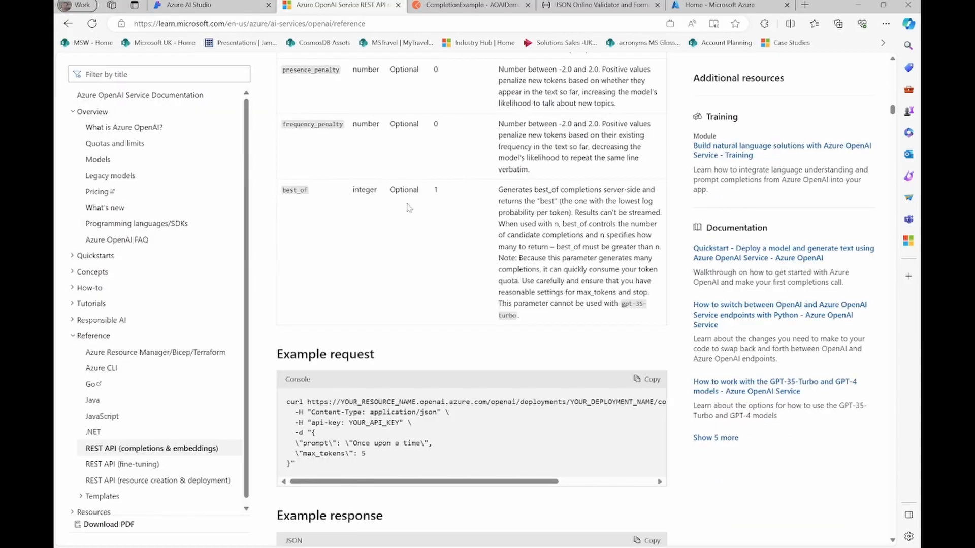
scroll(409, 207, up, 15)
scroll(408, 207, up, 10)
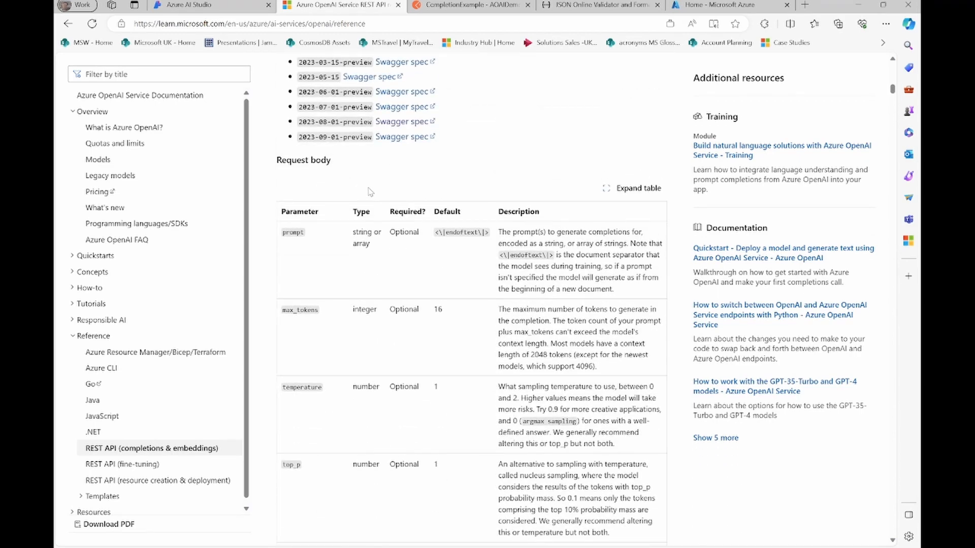
double_click(318, 310)
- Paste a JSON body into the CompletionExample request with prompt "Once upon a time" and max_tokens 5, removing the trailing empty line
key(alt+Tab)
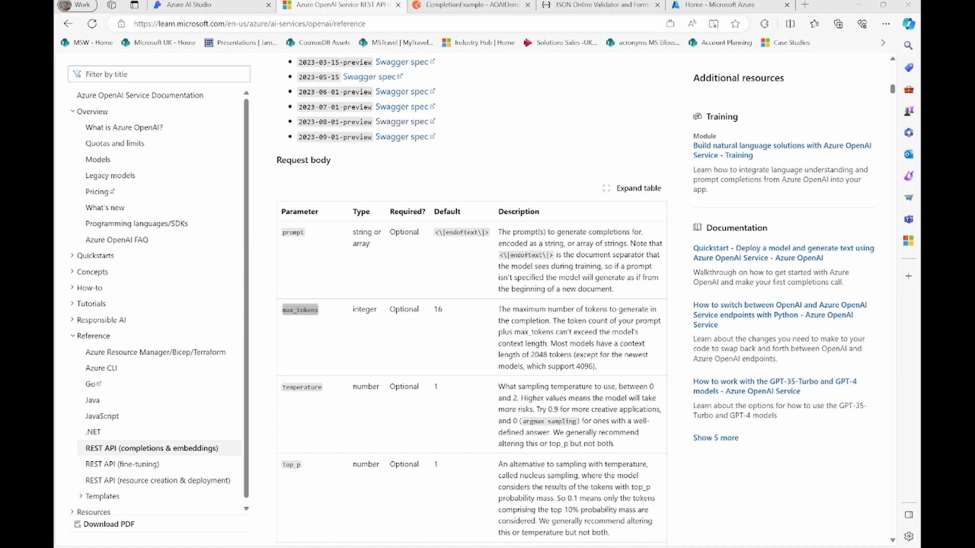
key(alt+Tab)
click(470, 5)
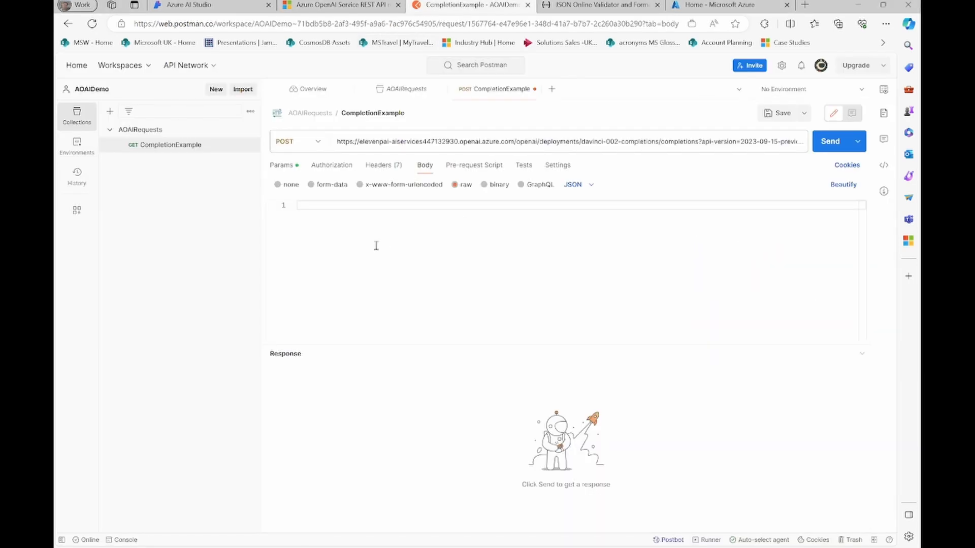
key(ctrl+v)
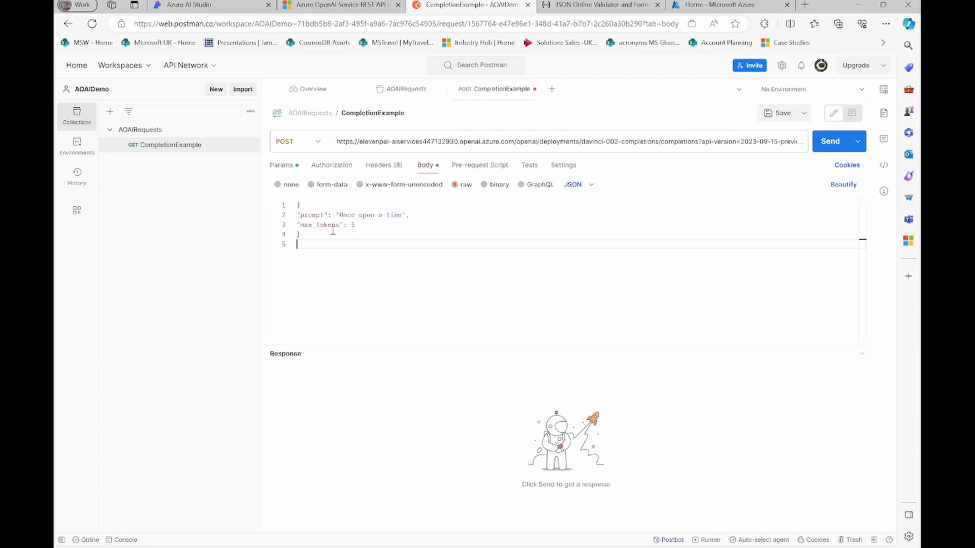
key(BackSpace)
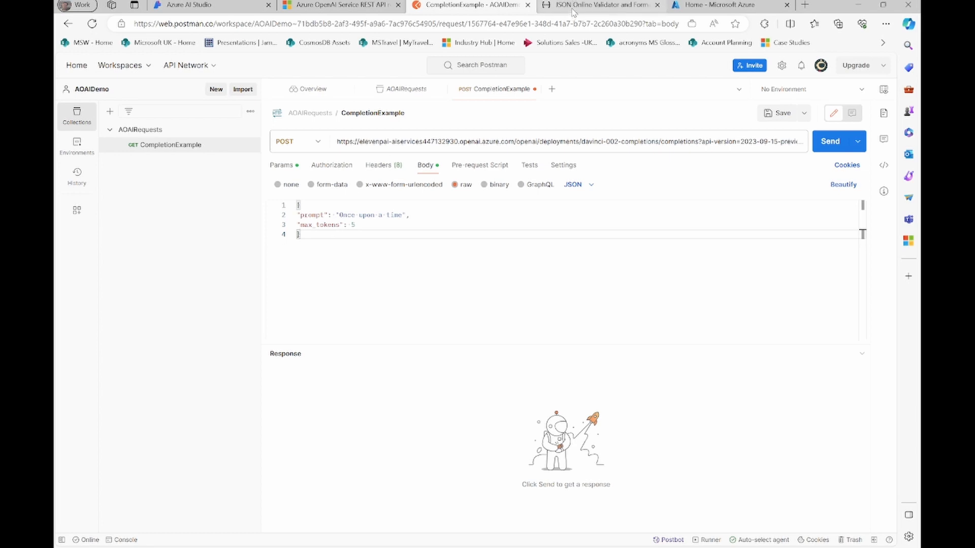
- Validate the JSON body with prompt "Once upon a time" and max_tokens 5 in JSONLint
click(572, 5)
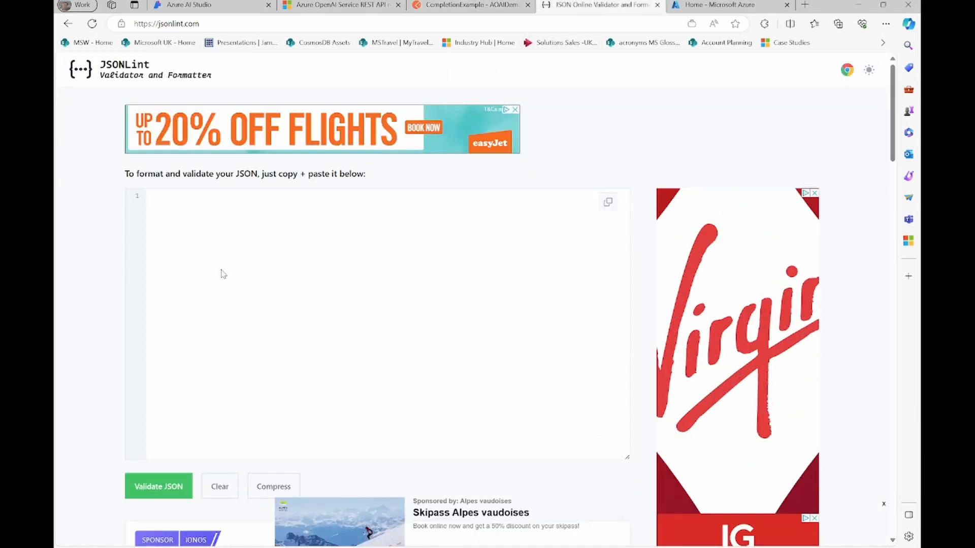
click(220, 274)
key(ctrl+v)
click(170, 494)
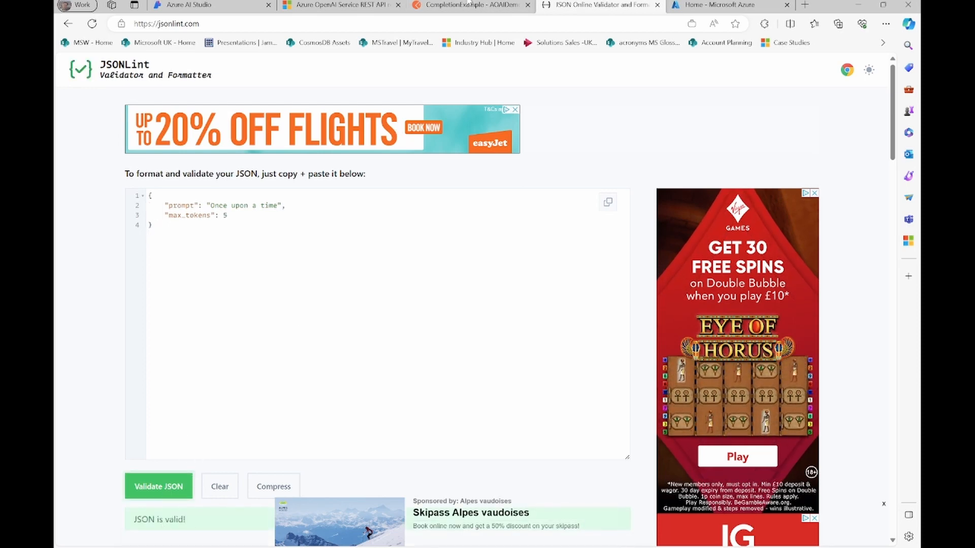
- Return to Postman, check the CompletionExample request's headers and body, and send the request
click(463, 6)
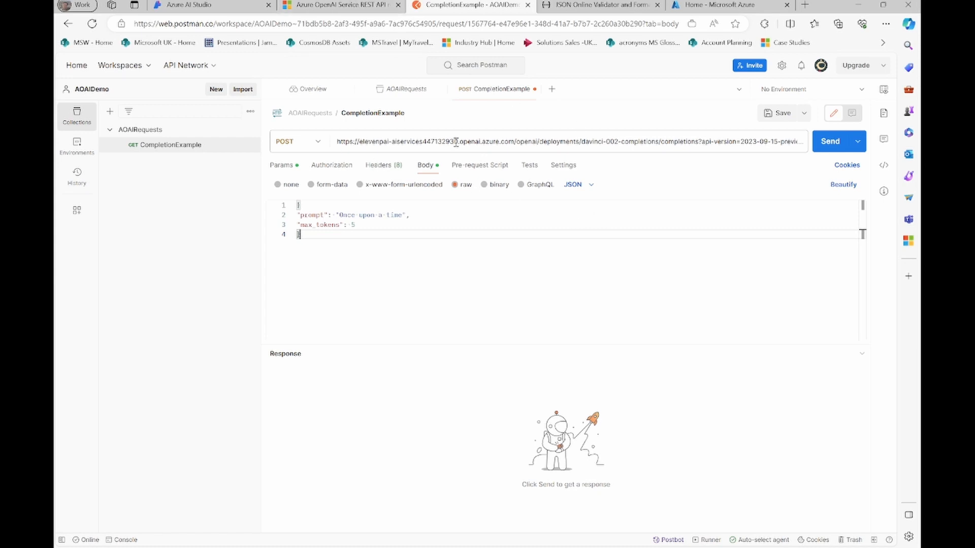
click(322, 167)
click(388, 168)
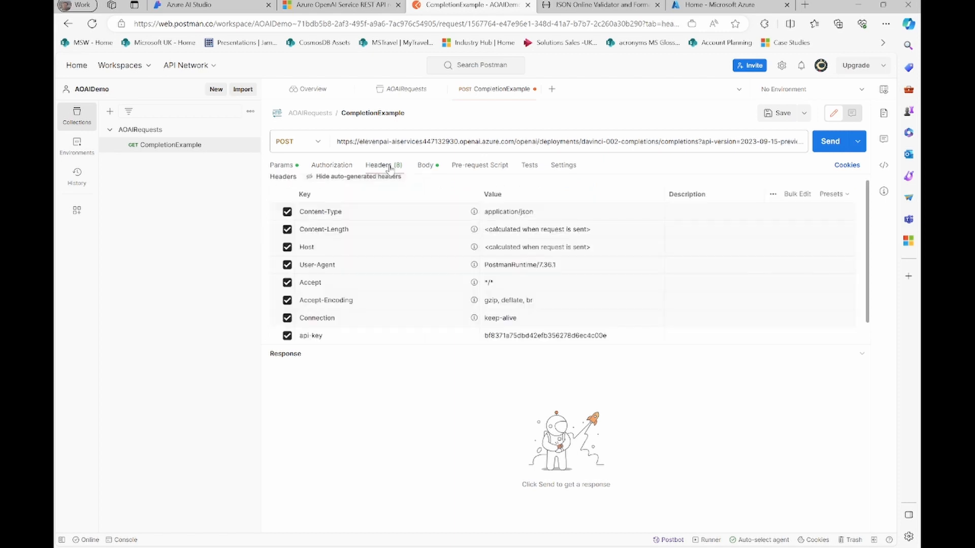
click(427, 166)
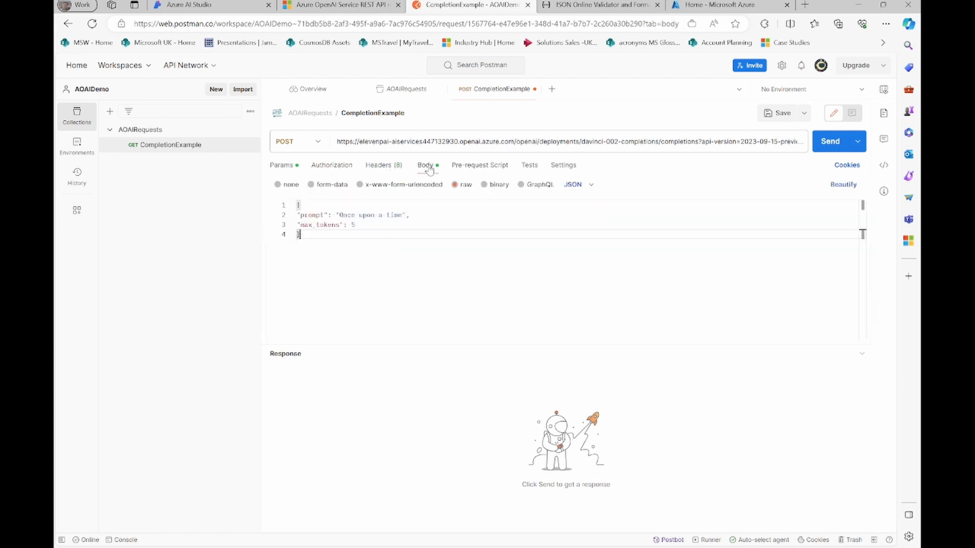
click(823, 146)
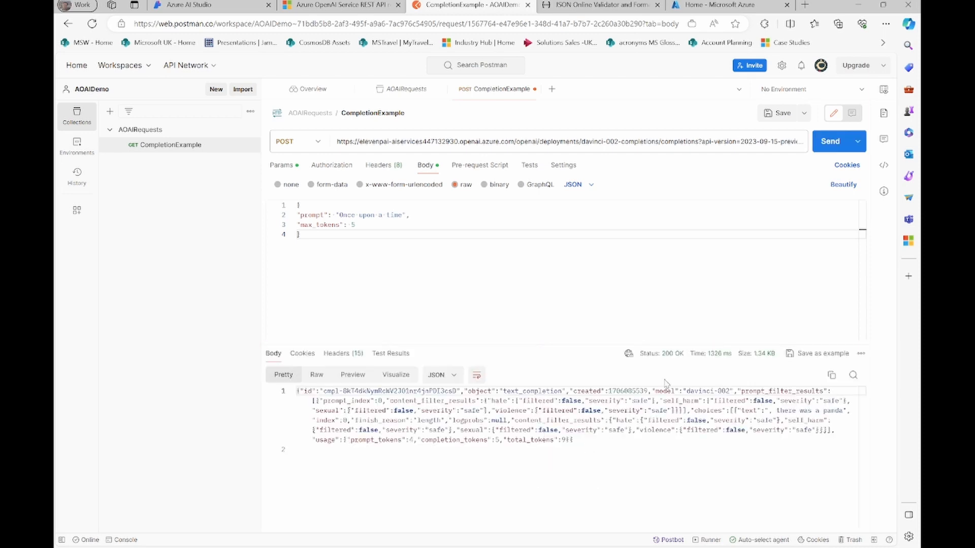
- Show the response as pretty-printed JSON and examine the text under choices, comparing it with the completion in the Azure AI Studio playground
click(317, 375)
click(291, 377)
scroll(397, 436, down, 1)
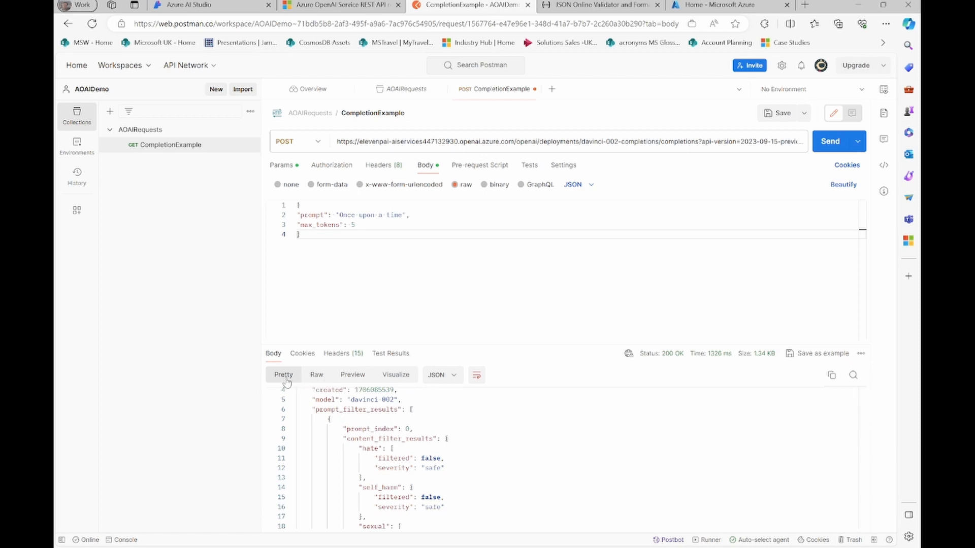
scroll(400, 412, down, 4)
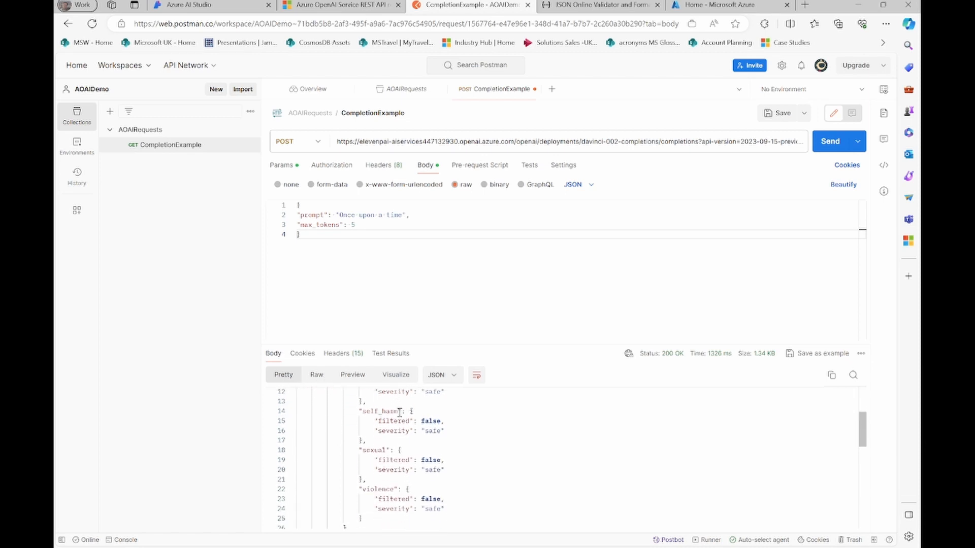
scroll(400, 412, down, 5)
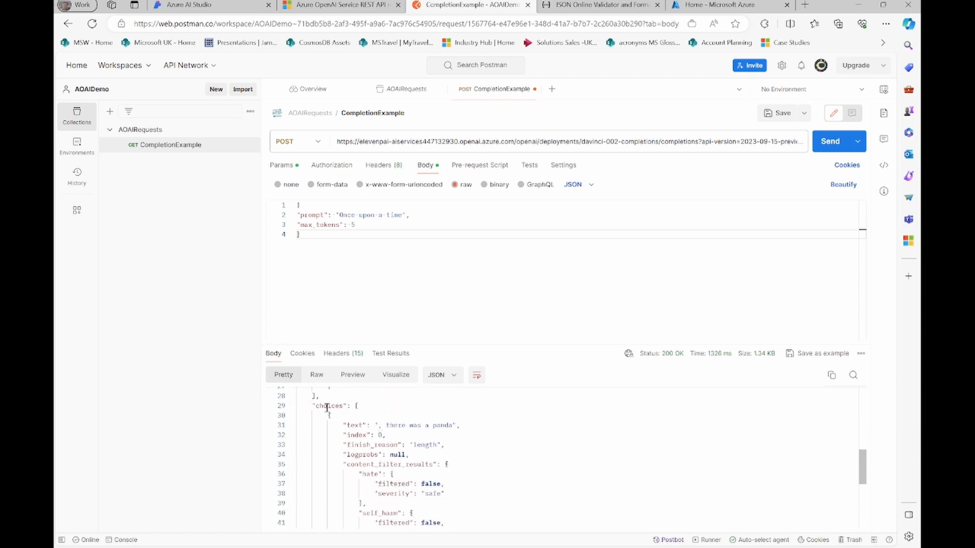
drag(381, 428, 456, 425)
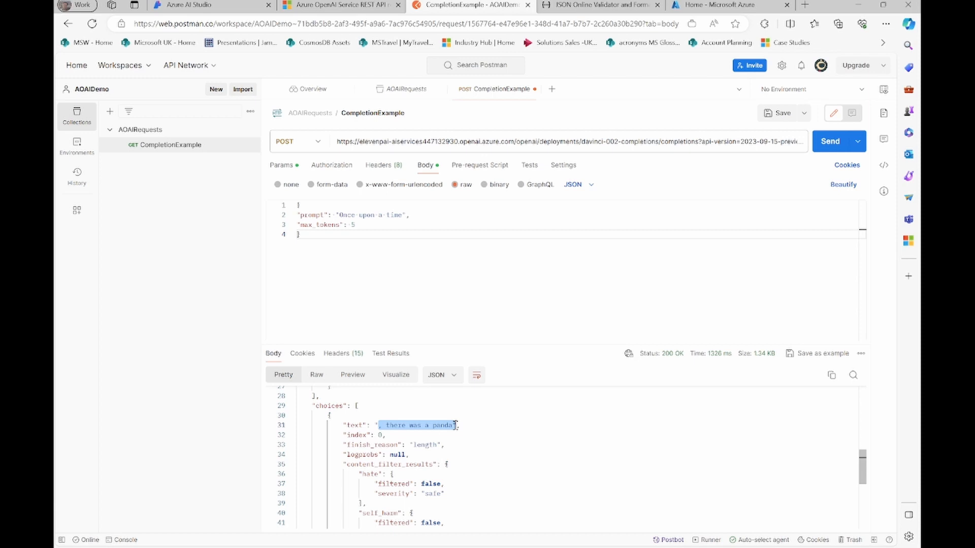
double_click(419, 426)
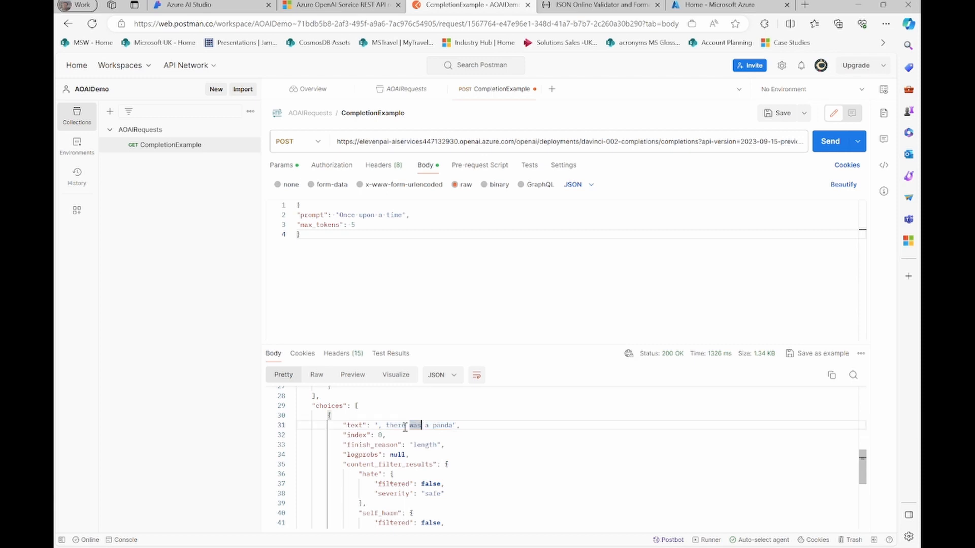
drag(380, 428, 452, 428)
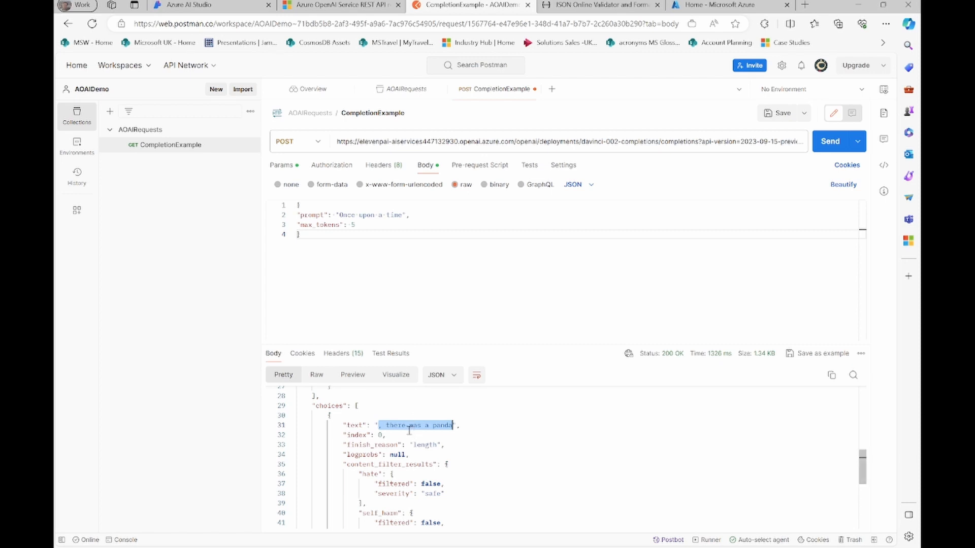
click(189, 4)
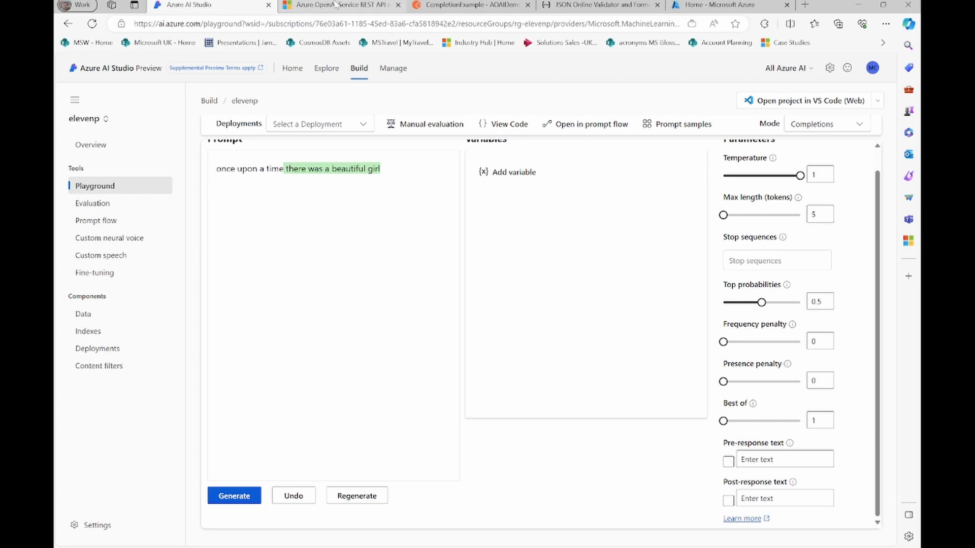
click(430, 5)
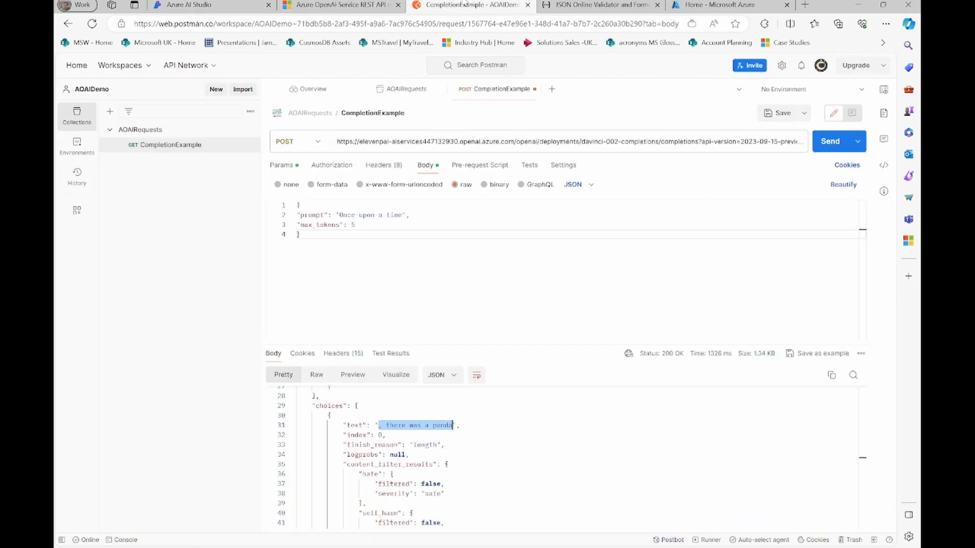
- Add a new request named EmbeddingsExample to the AOAIRequests collection
click(249, 131)
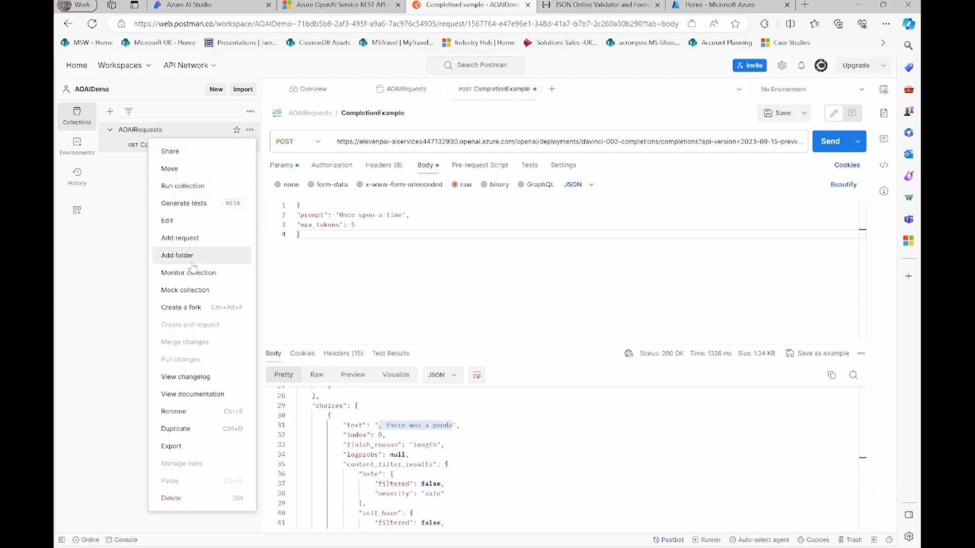
click(184, 239)
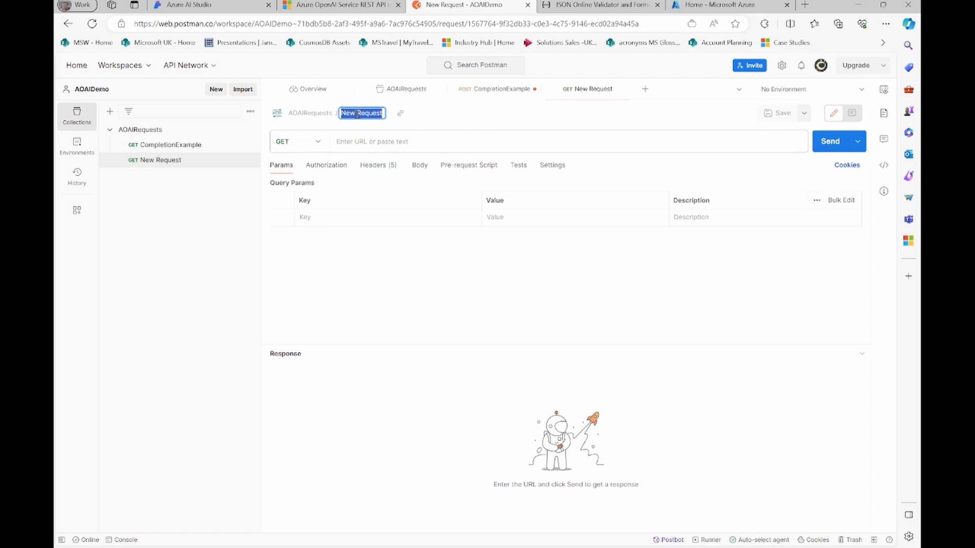
text(EmbeddingsExample)
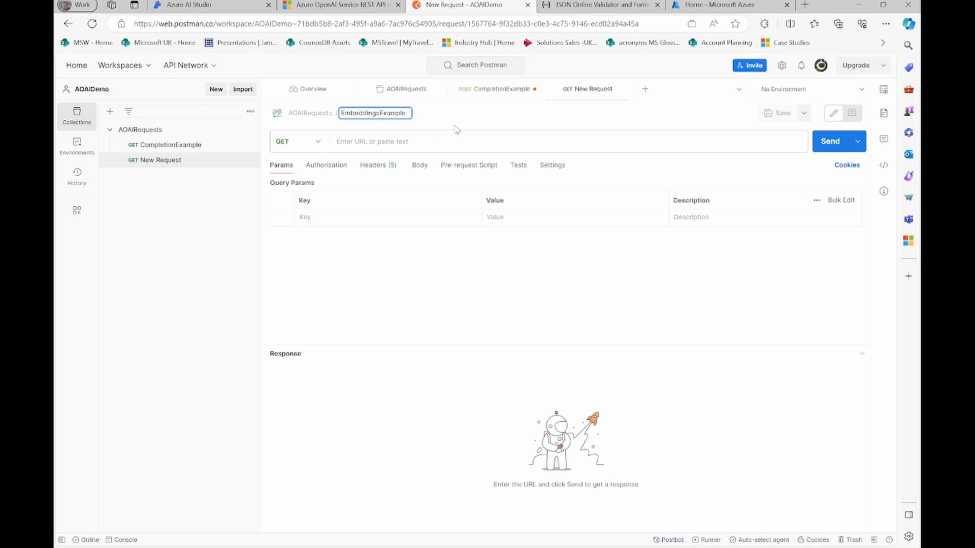
key(Return)
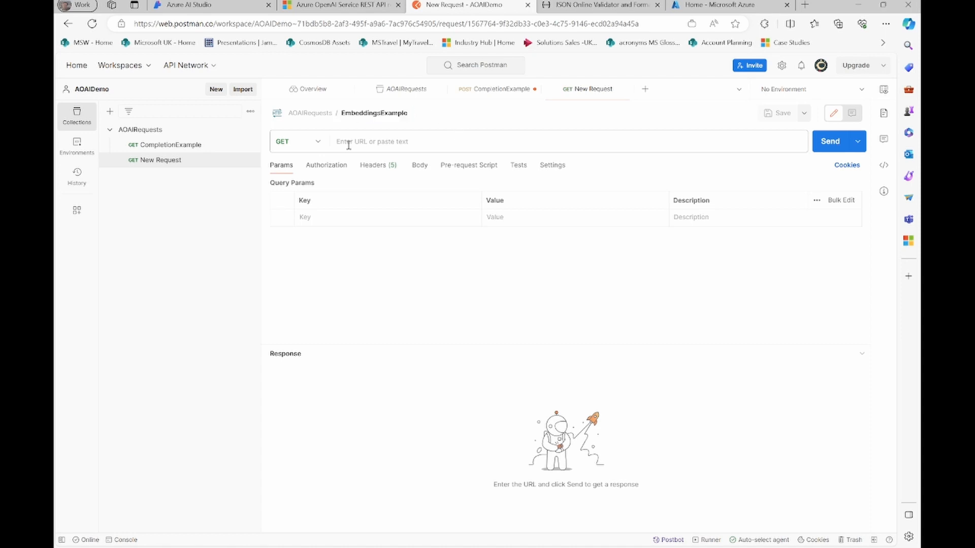
click(320, 143)
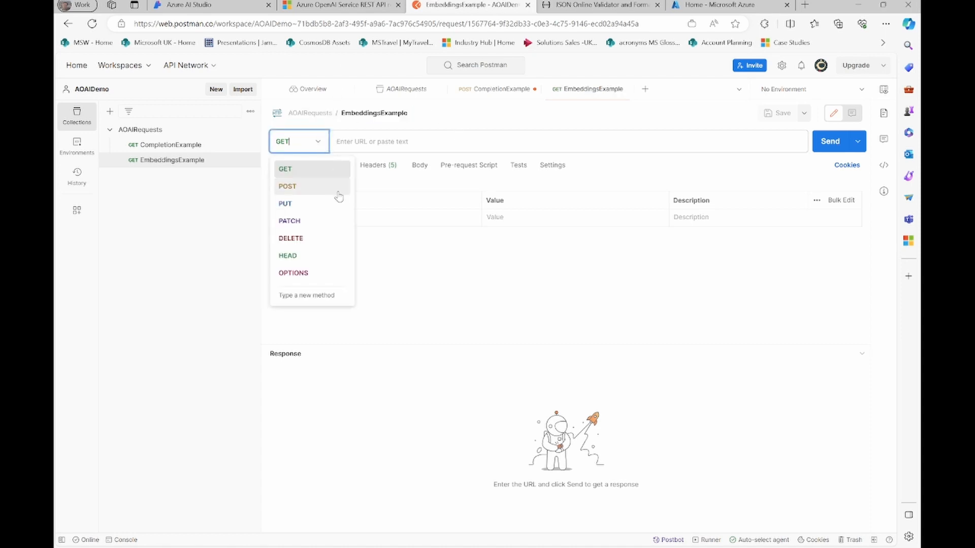
- Examine the embeddings endpoint, supported API versions and request body parameters in the Azure OpenAI REST API reference
click(340, 4)
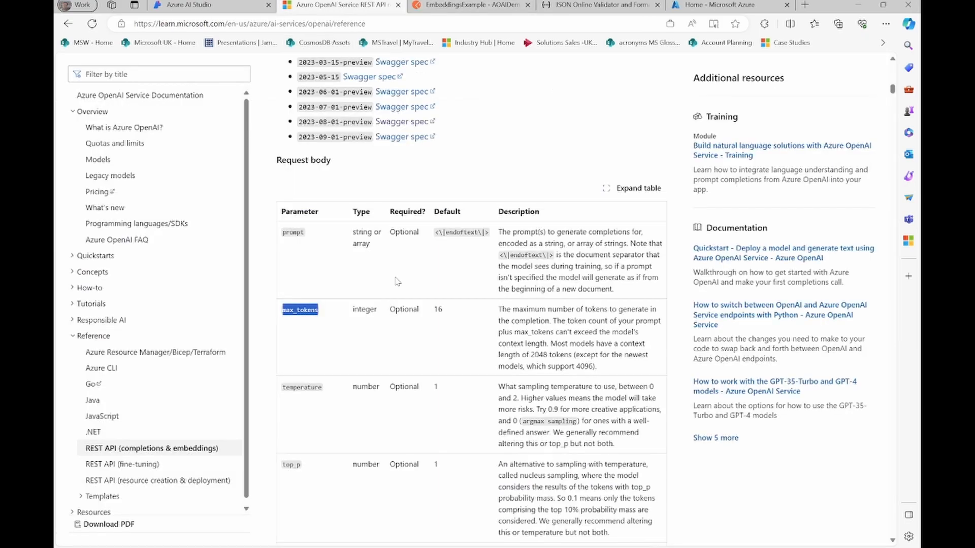
scroll(398, 279, down, 5)
scroll(398, 281, down, 10)
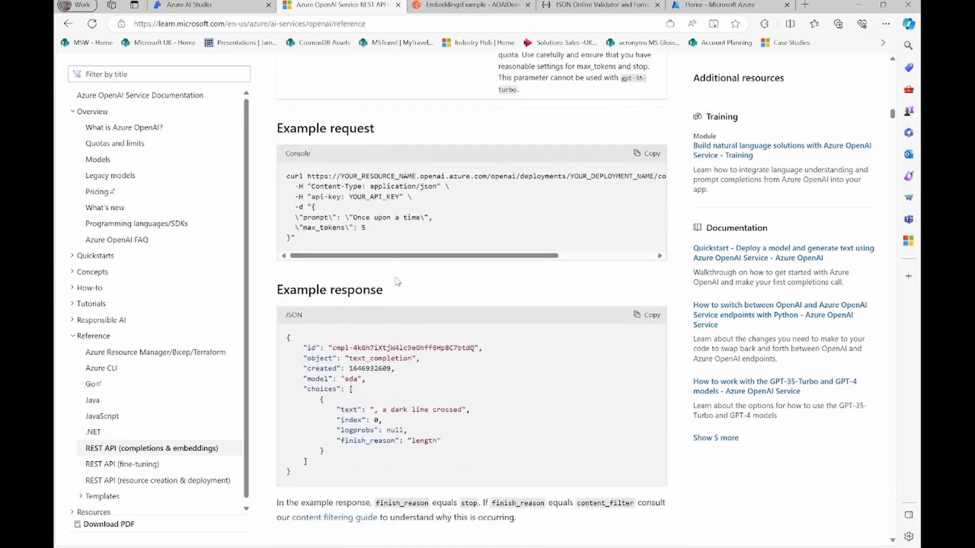
scroll(397, 281, down, 4)
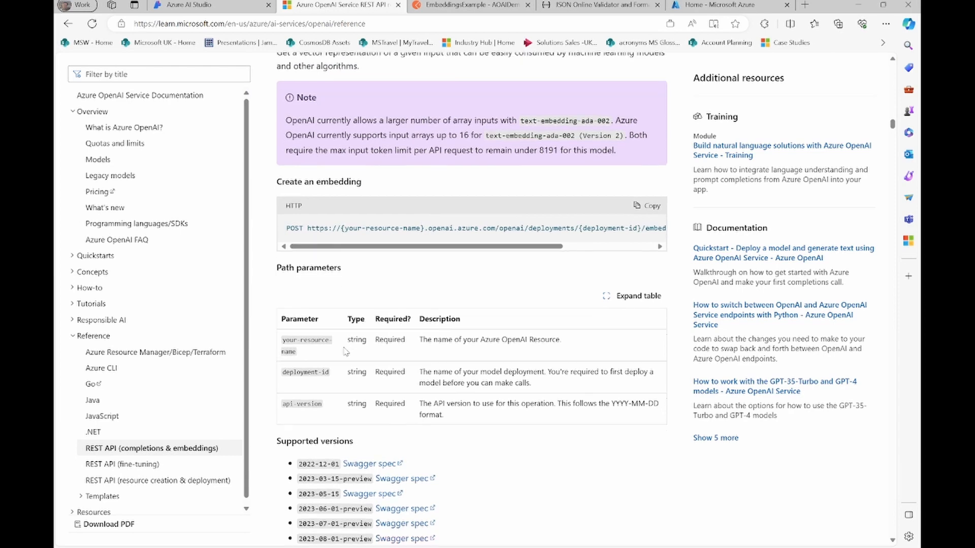
scroll(344, 348, down, 3)
scroll(344, 349, down, 3)
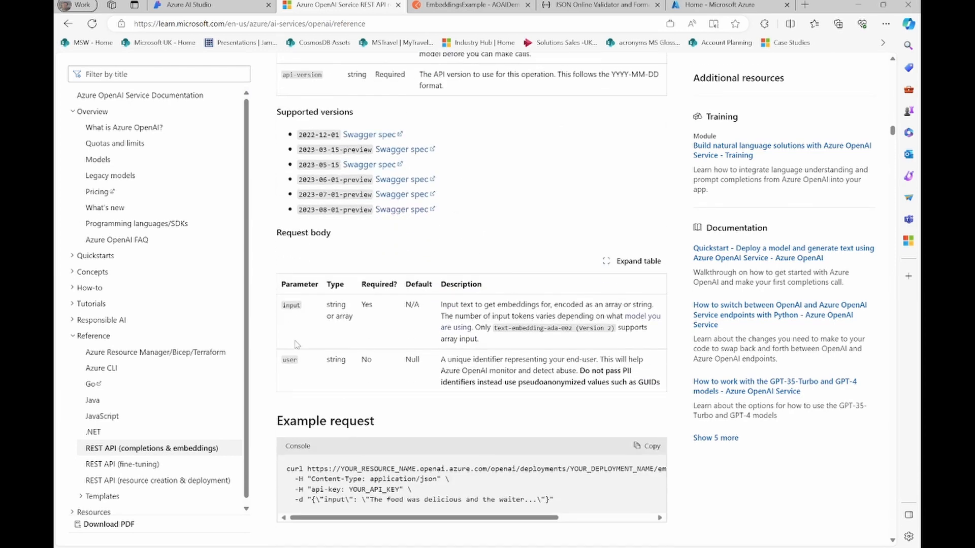
click(225, 5)
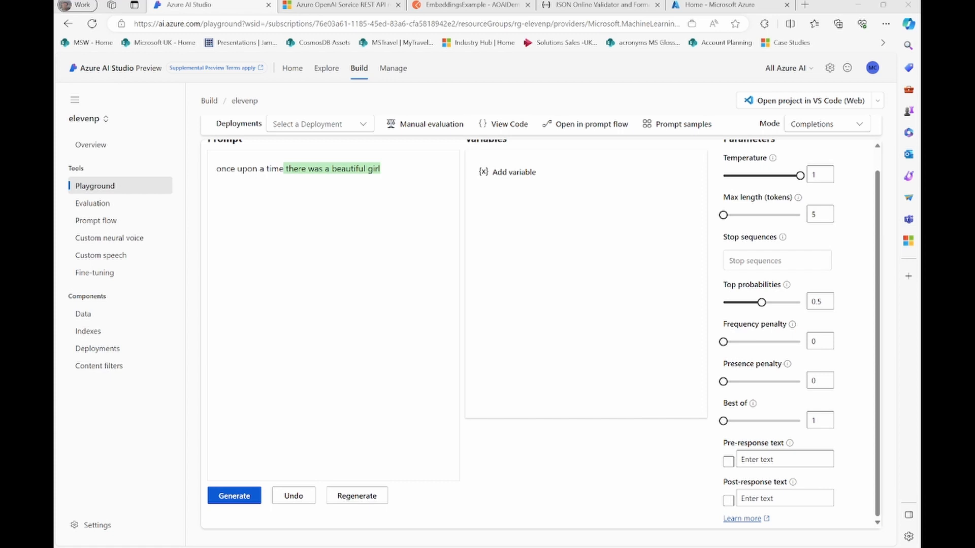
key(alt+Tab)
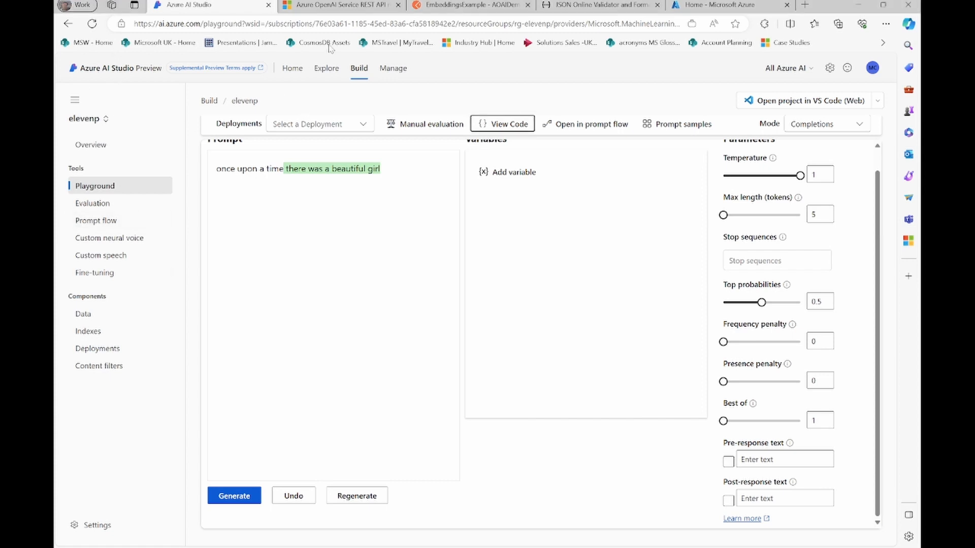
click(473, 4)
click(406, 141)
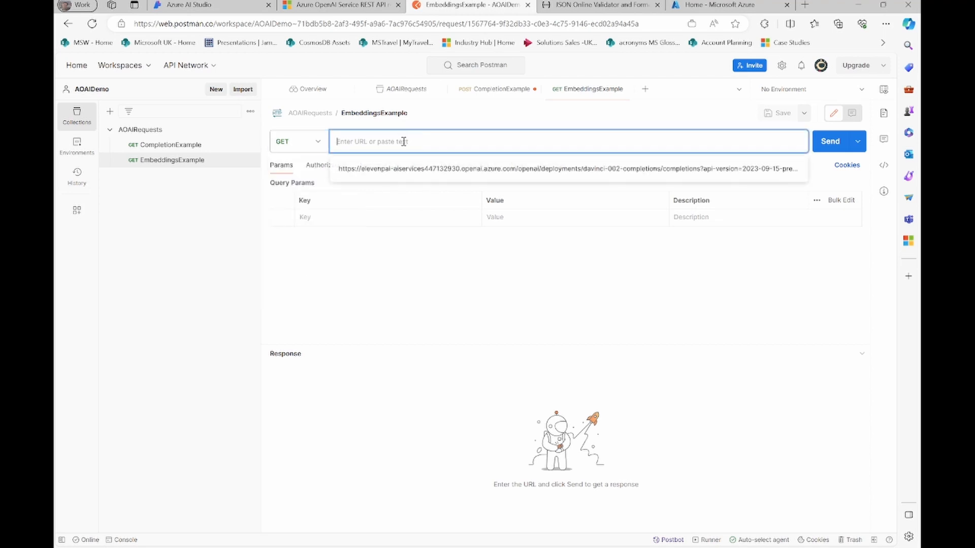
text(https://elevenpai-aiservices447132930.openai.azure.com/openai/deployments/text-embedding-ada-002/embeddings?api-version=2023-08-01-preview)
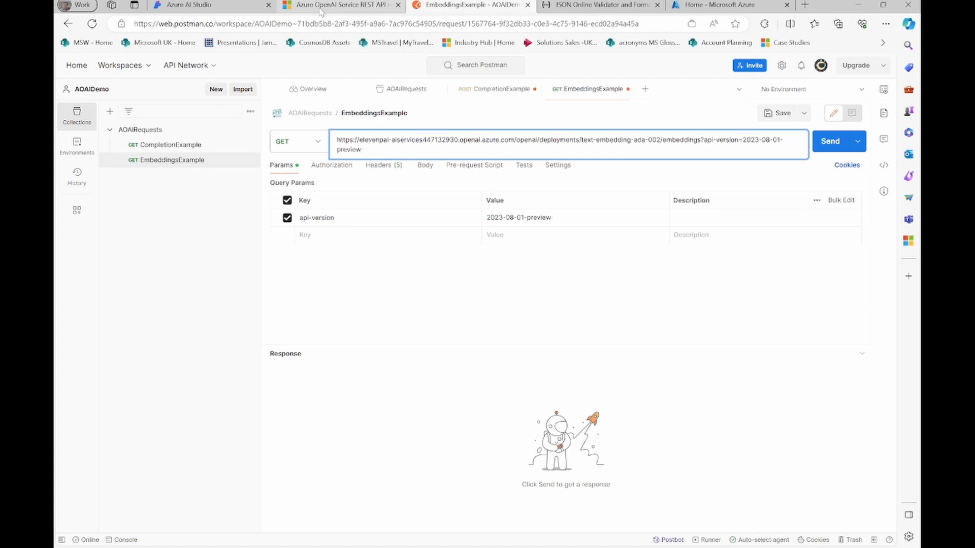
click(335, 273)
click(313, 144)
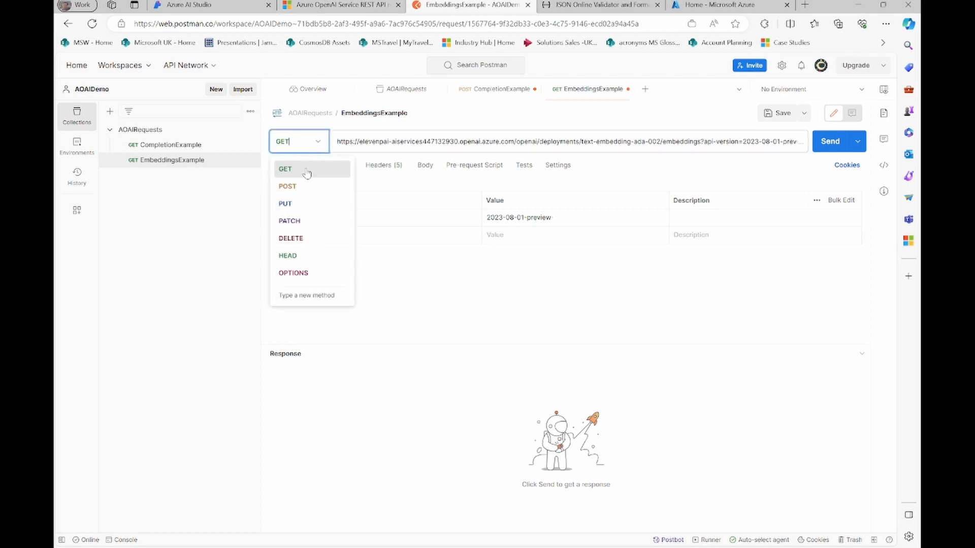
click(297, 187)
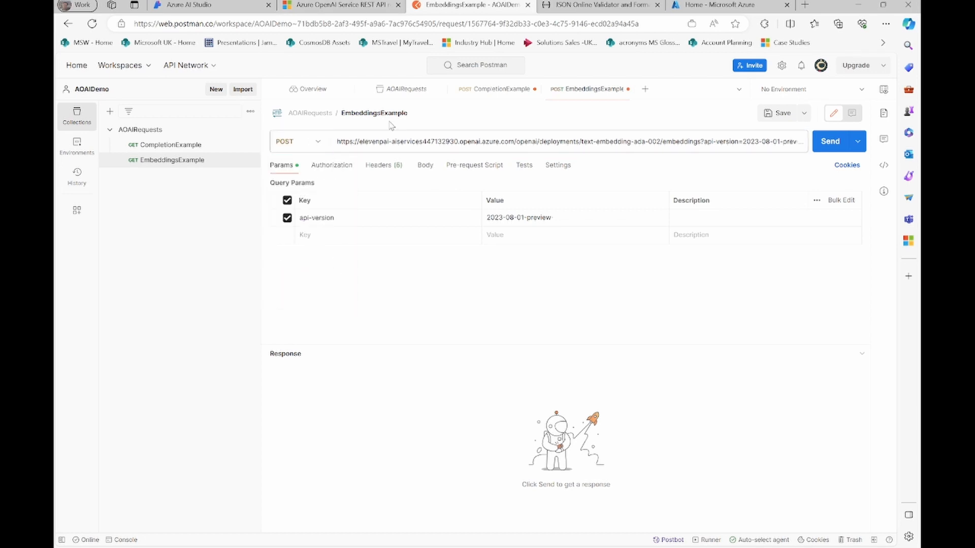
- Add an api-key header to EmbeddingsExample, using the key copied from the text-embedding-ada-002 deployment details in Azure AI Studio
click(384, 165)
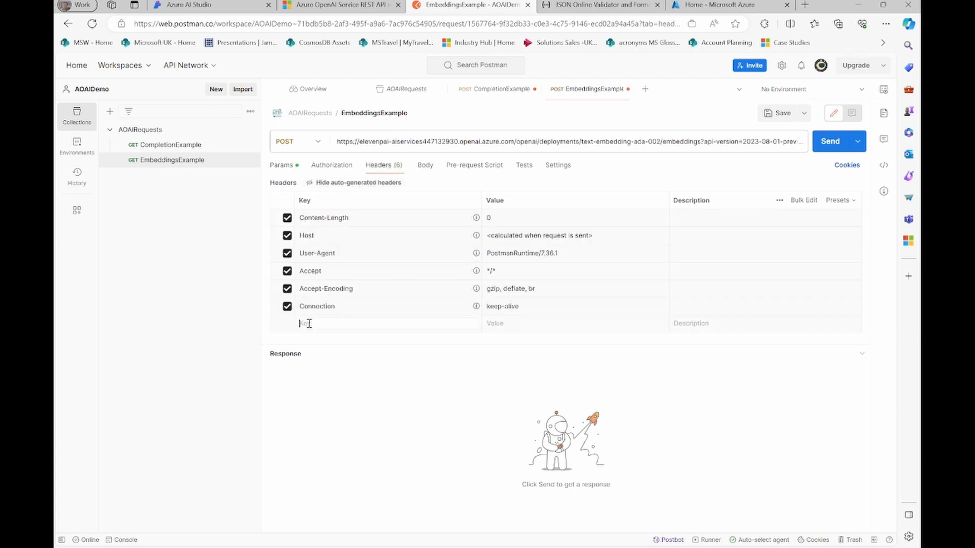
text(api-key)
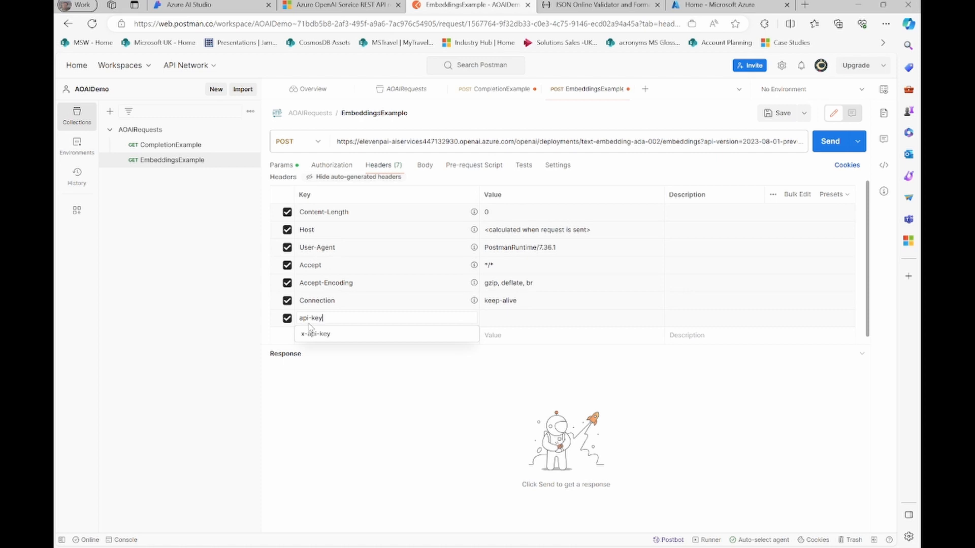
click(243, 6)
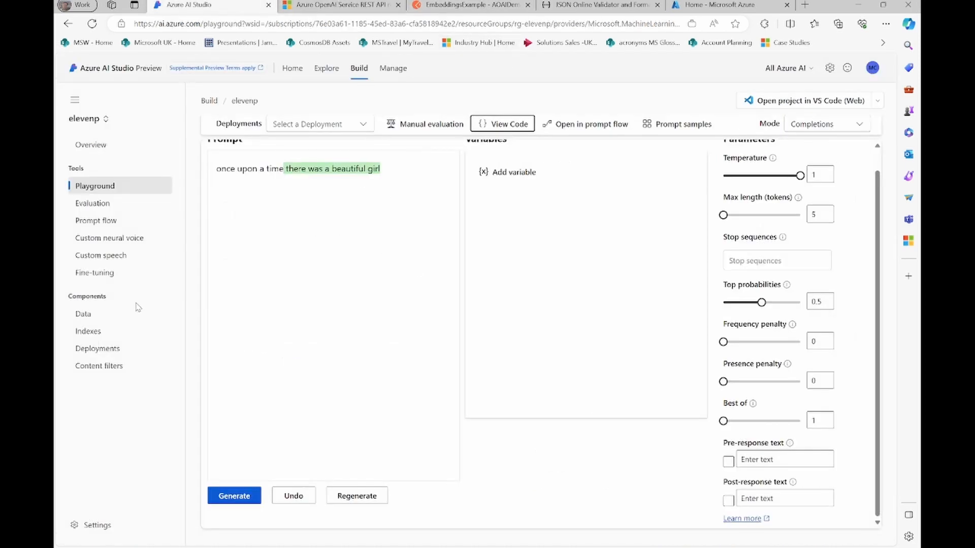
click(109, 349)
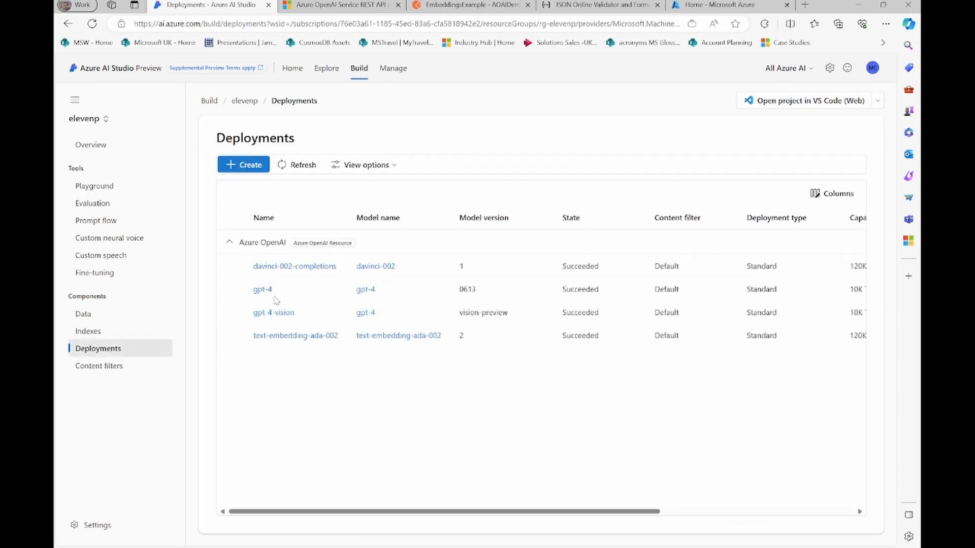
click(278, 338)
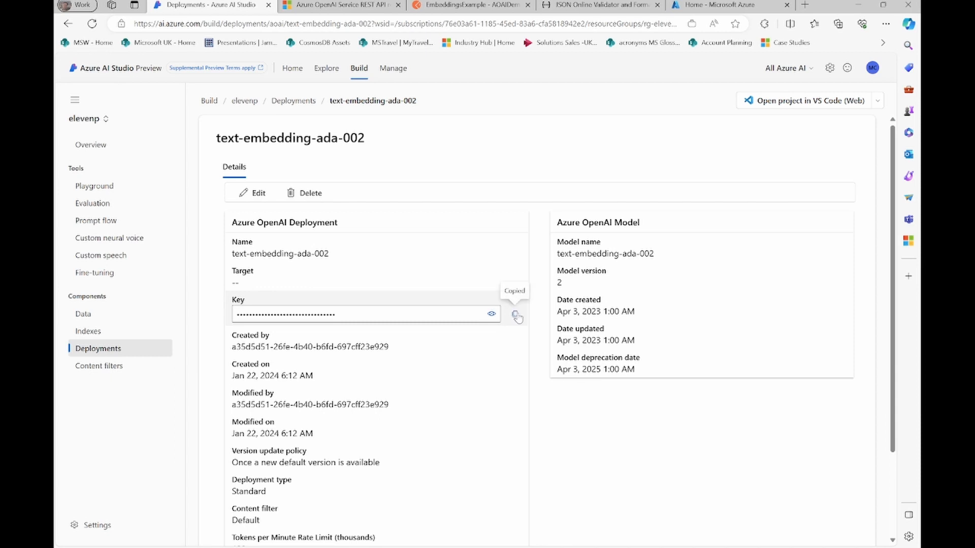
click(460, 5)
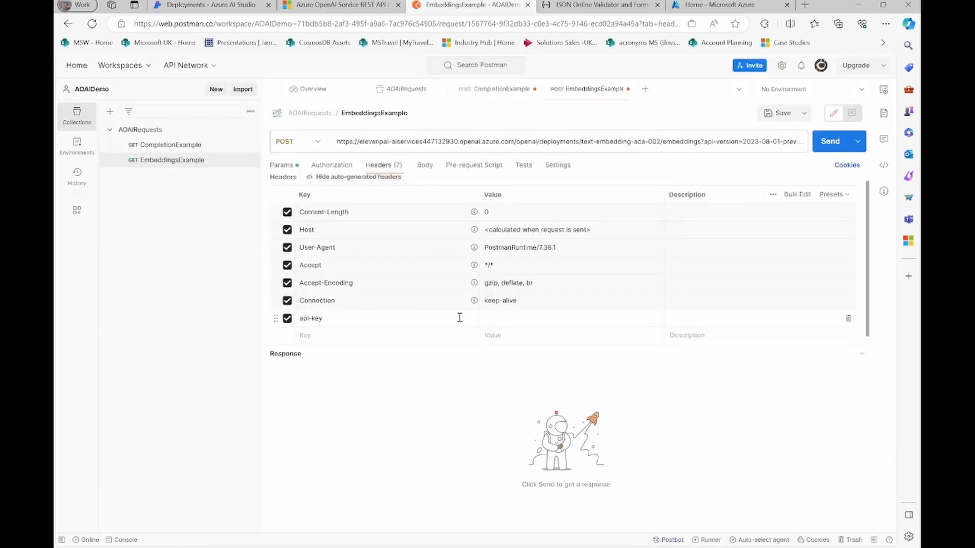
click(511, 318)
key(ctrl+v)
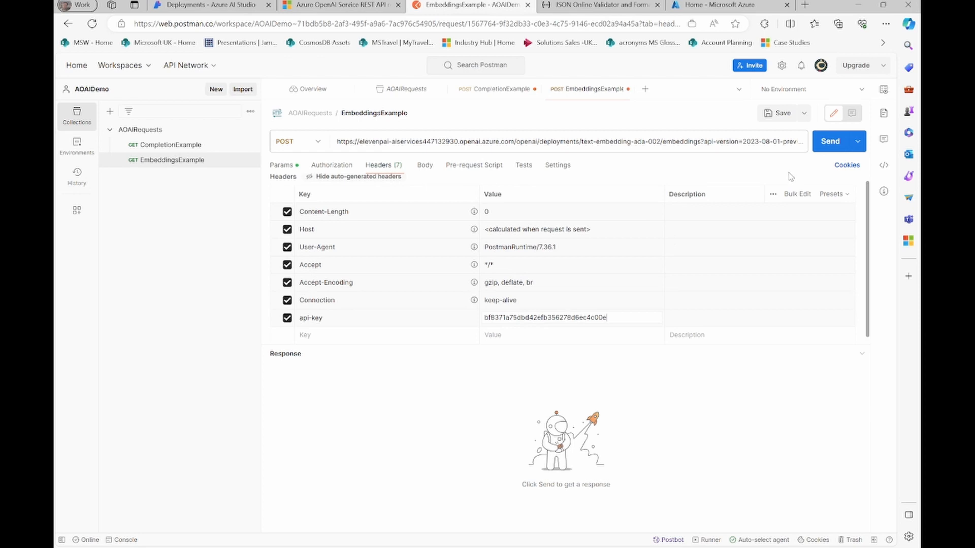
- Following the REST API reference, give EmbeddingsExample a raw JSON body with "input": "The food was delicious and the waiter..."
click(424, 165)
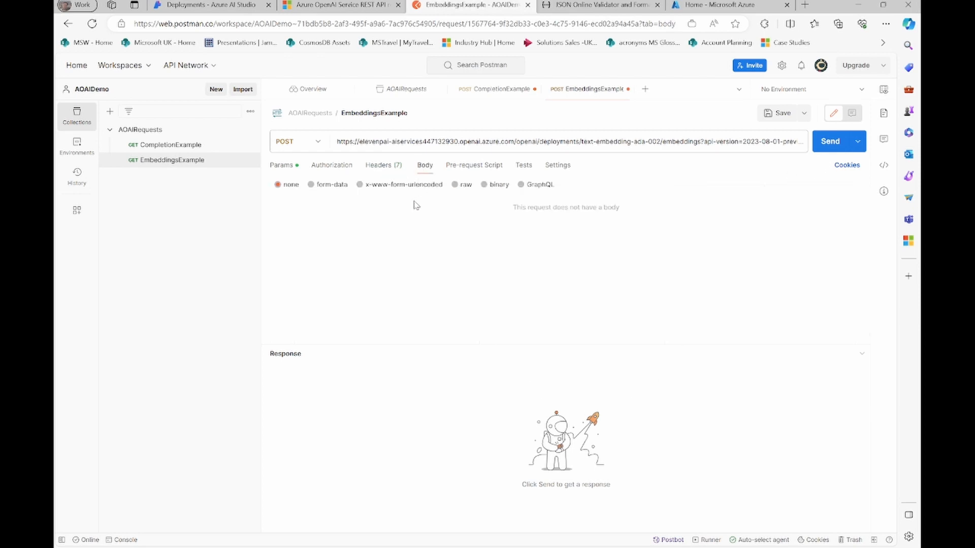
click(455, 185)
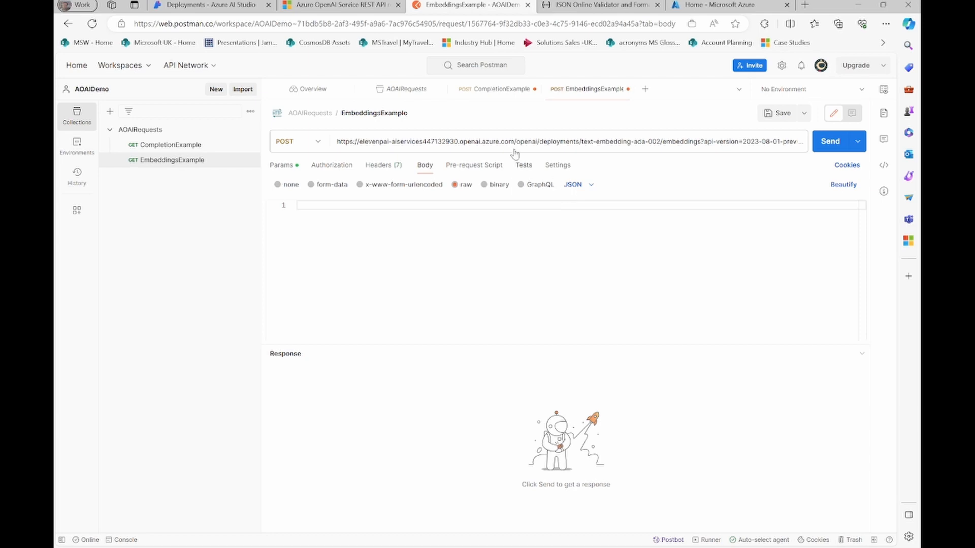
click(343, 5)
scroll(398, 306, down, 2)
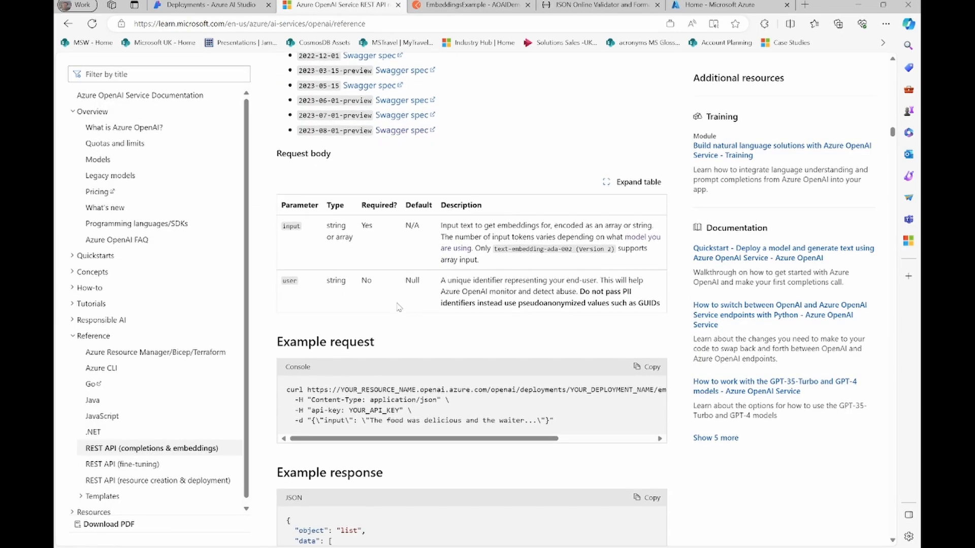
scroll(399, 306, up, 1)
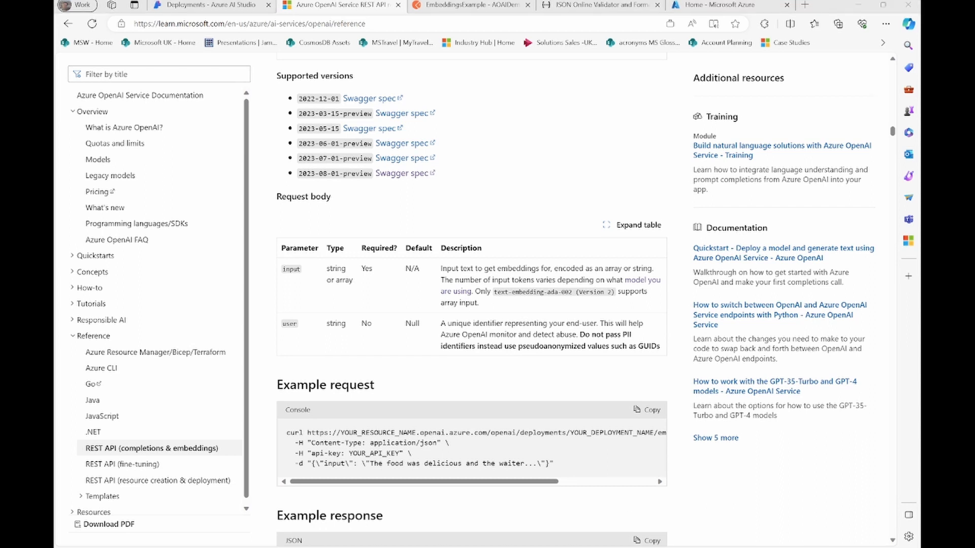
click(469, 4)
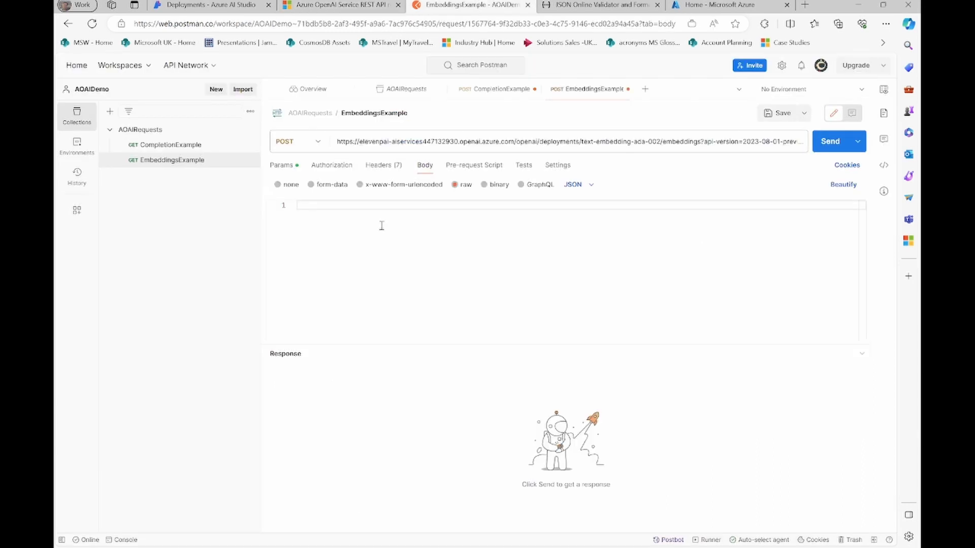
text({     "input": "The food was delicious and the waiter..." })
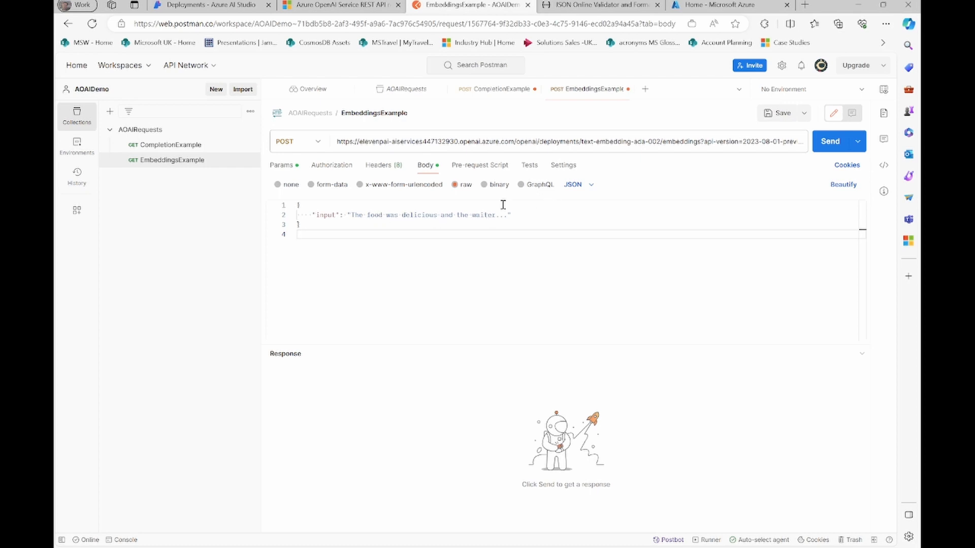
- Validate the embeddings request body in JSONLint, replacing the completions JSON there with the "input" JSON
click(587, 6)
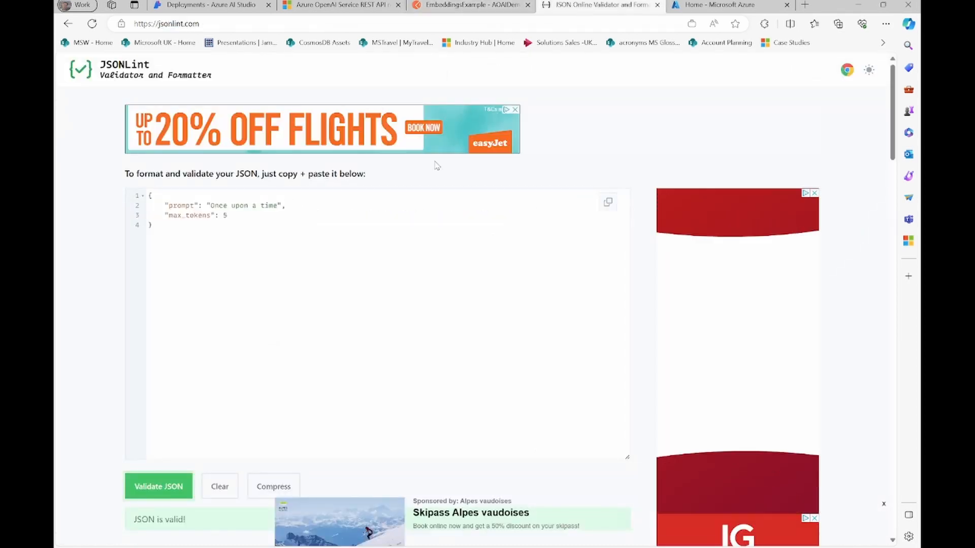
key(ctrl+a)
text({     "input": "The food was delicious and the waiter..." })
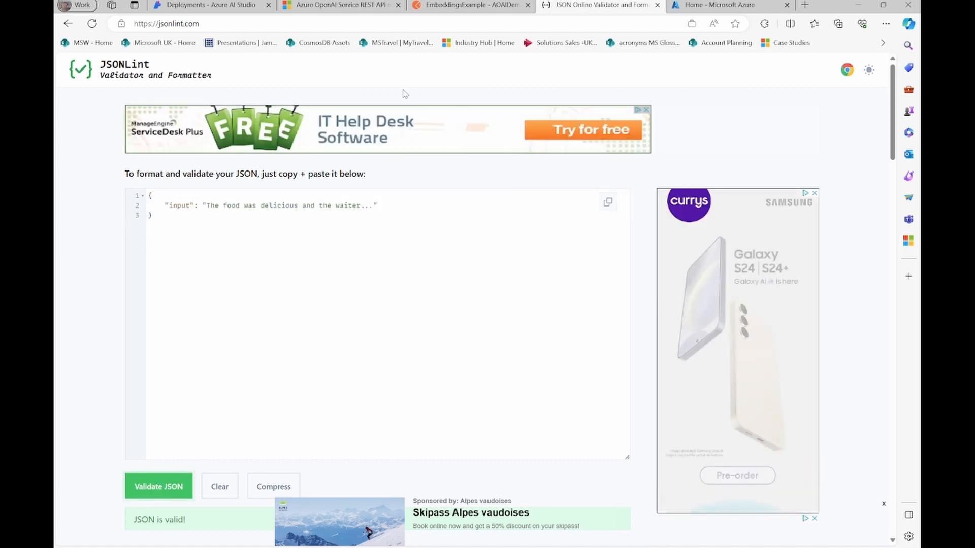
- Send the EmbeddingsExample request from Postman, check its URL and send it again
click(444, 10)
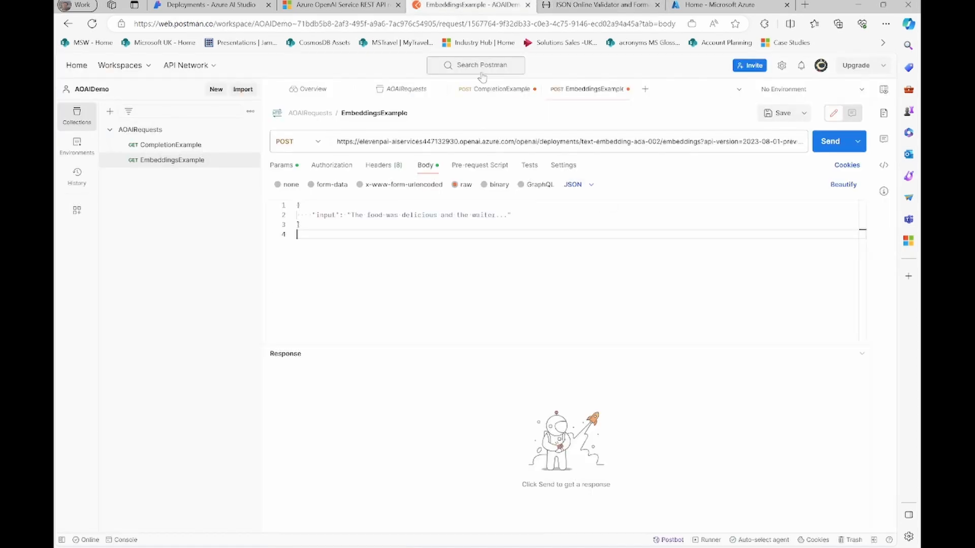
click(836, 148)
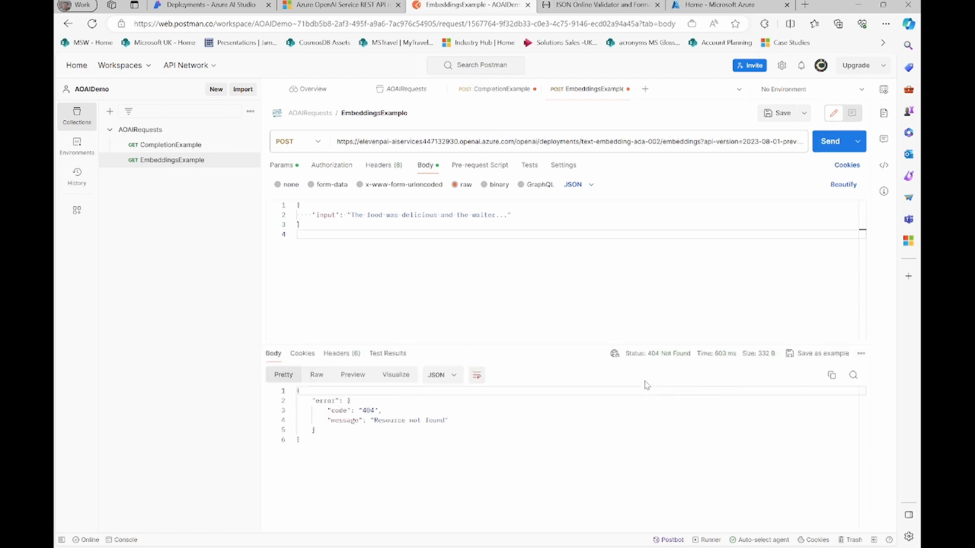
click(429, 140)
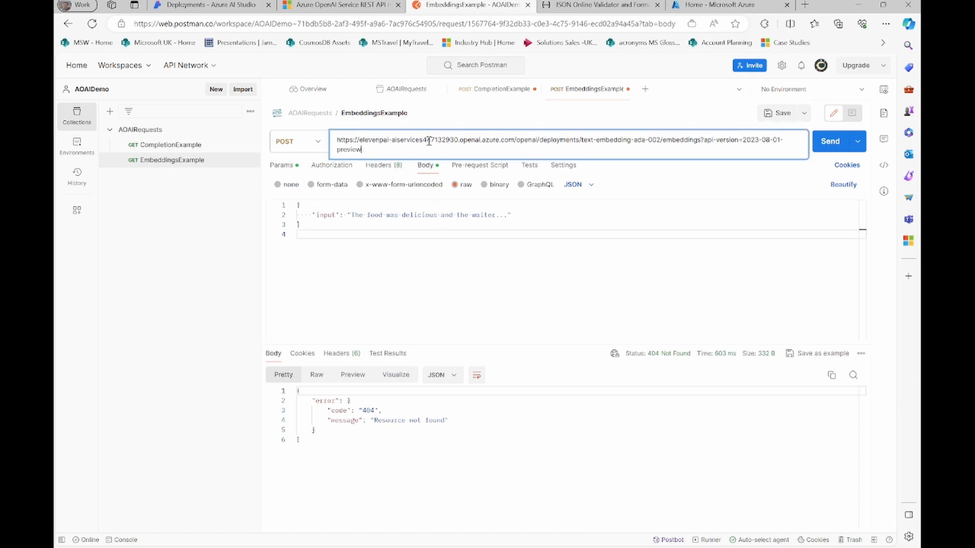
click(830, 142)
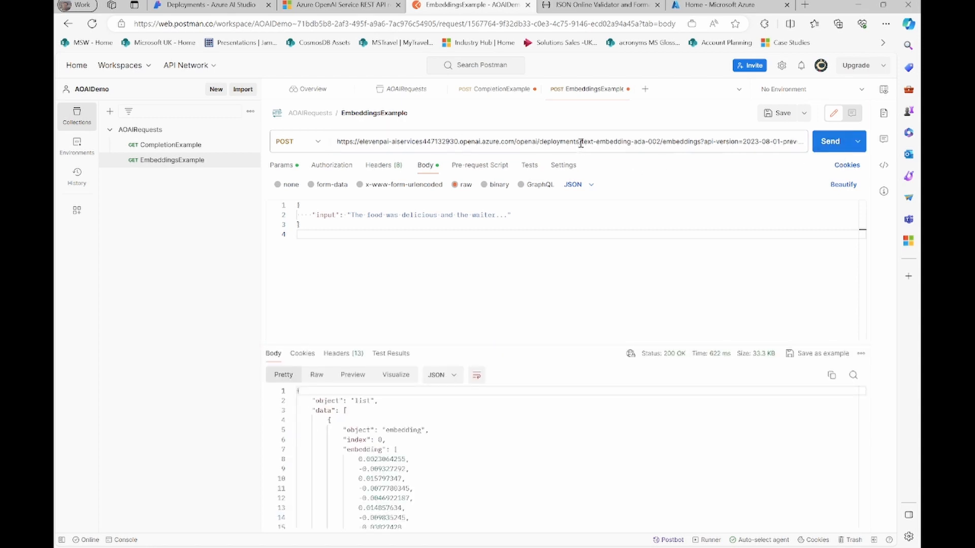
- Examine the embedding vector values in the JSON response of EmbeddingsExample
scroll(493, 355, down, 1)
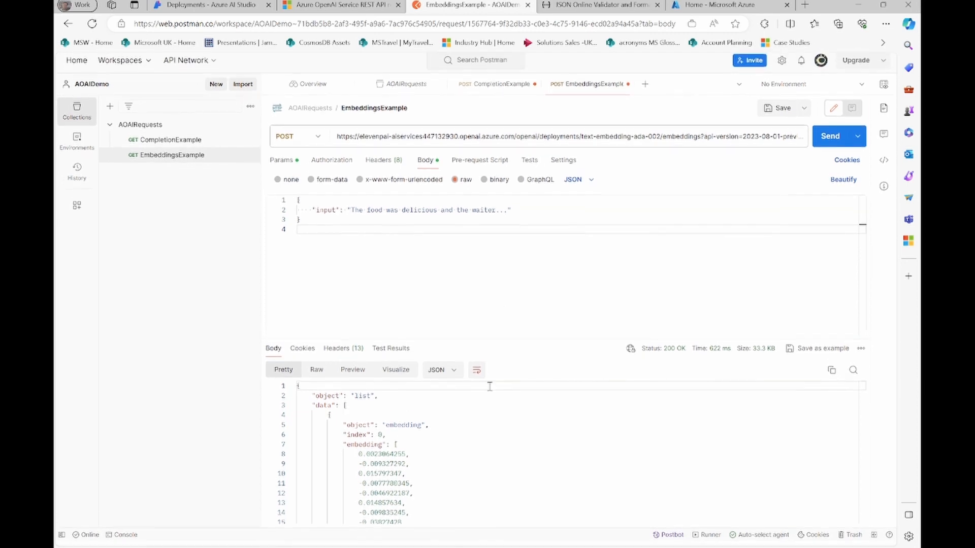
scroll(489, 451, down, 3)
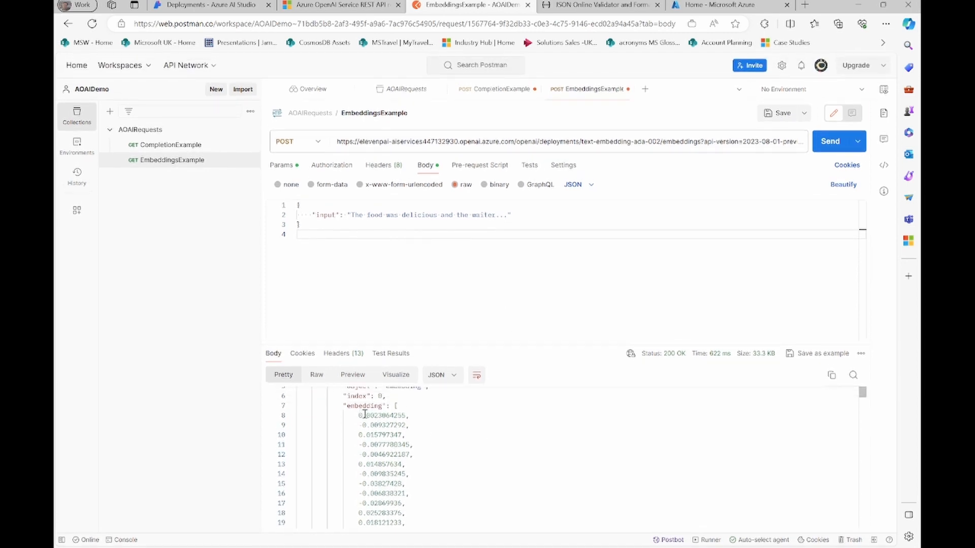
scroll(374, 416, down, 5)
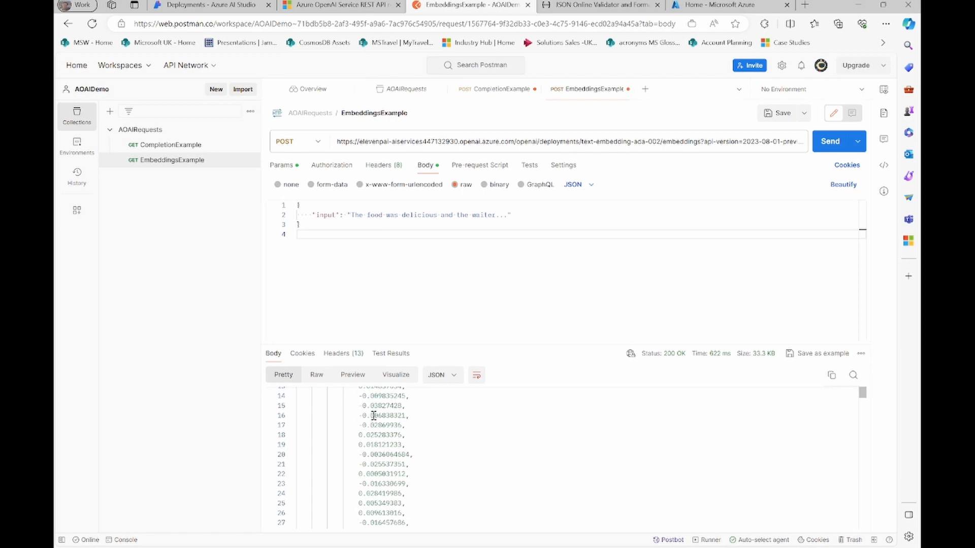
scroll(373, 415, down, 9)
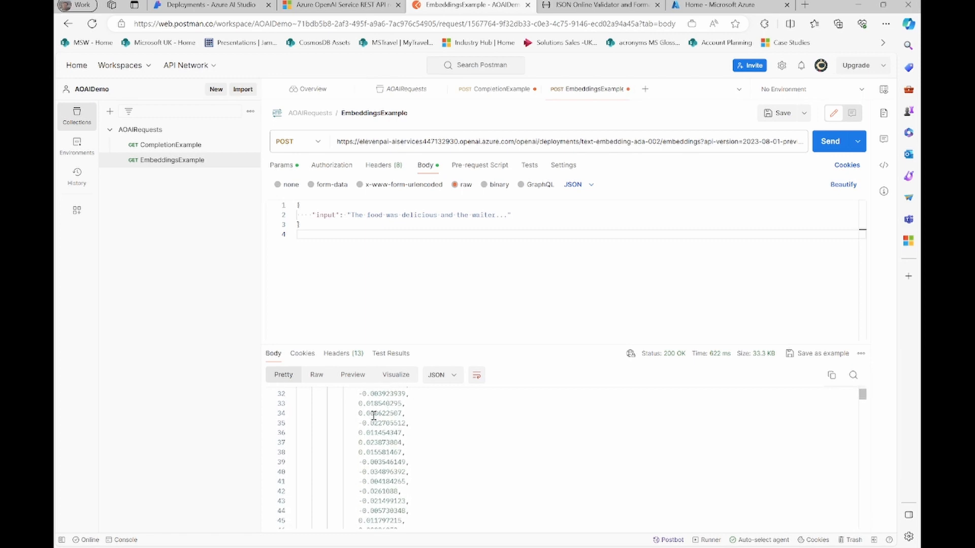
scroll(374, 416, up, 14)
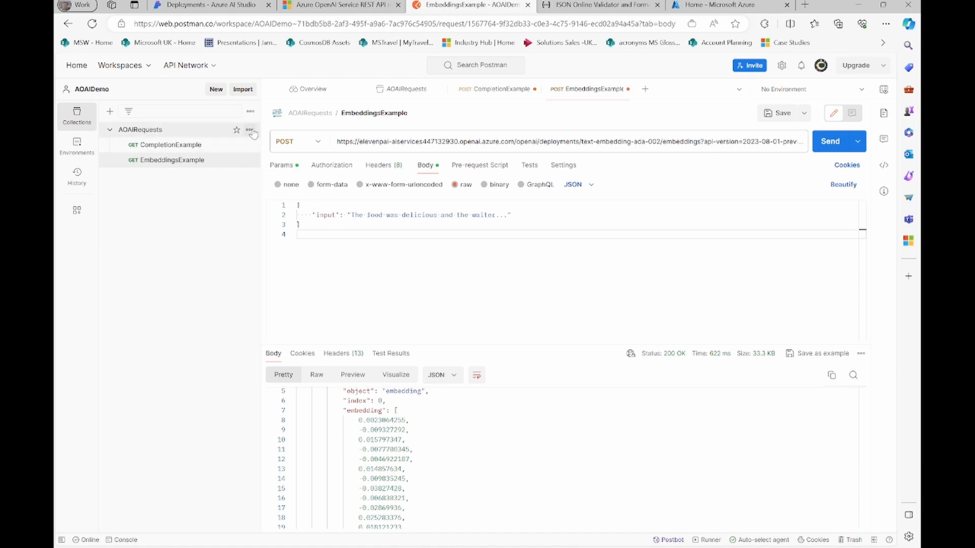
- Add a new request named ChatExample to the AOAIRequests collection and set its method to POST
click(249, 130)
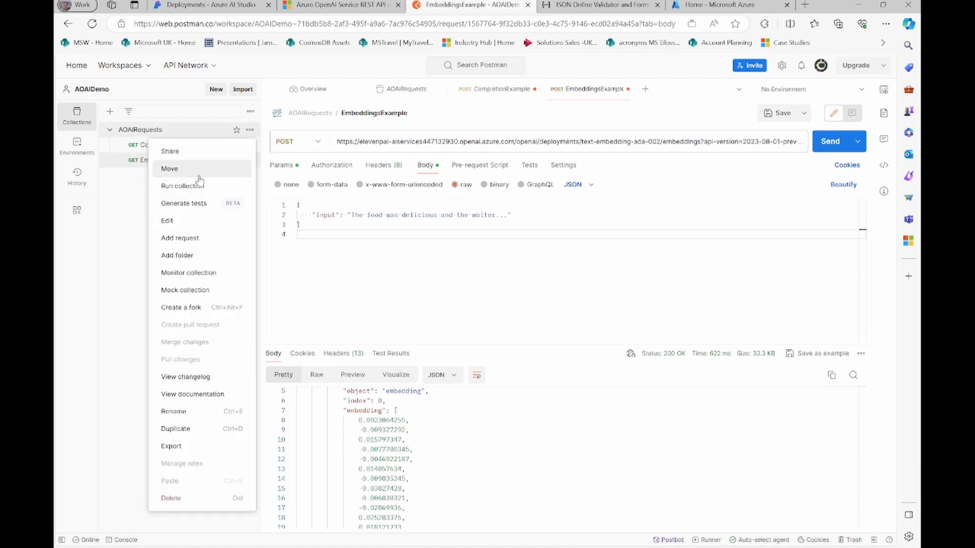
click(193, 238)
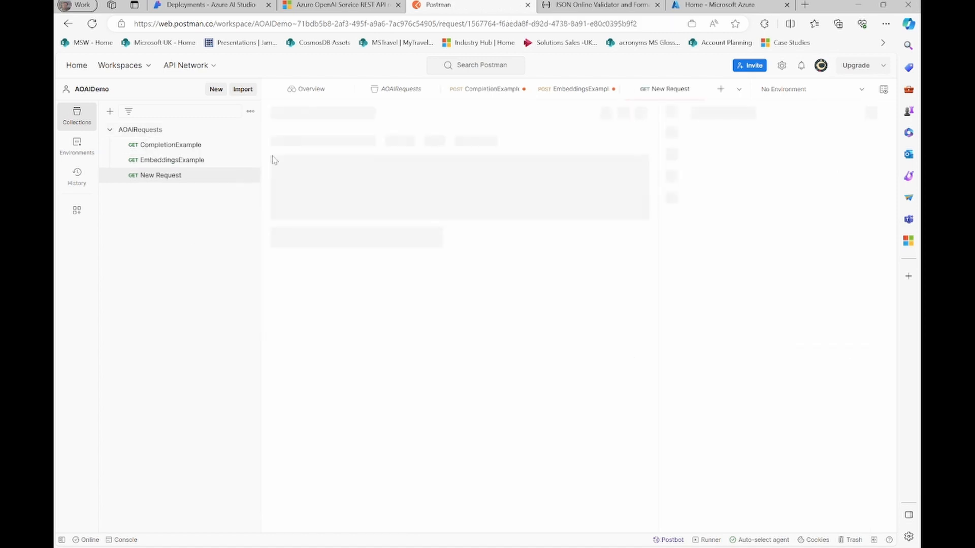
text(Chat)
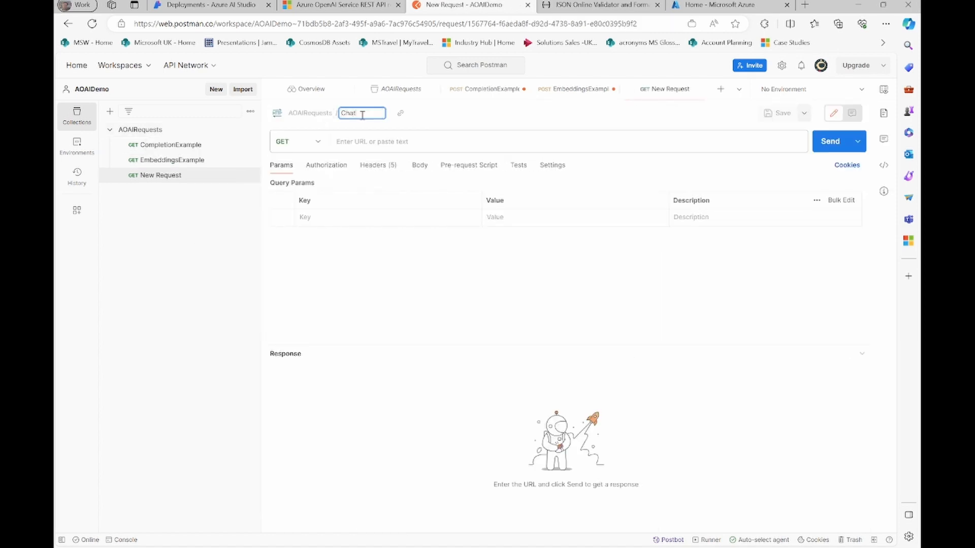
text(Example)
key(Return)
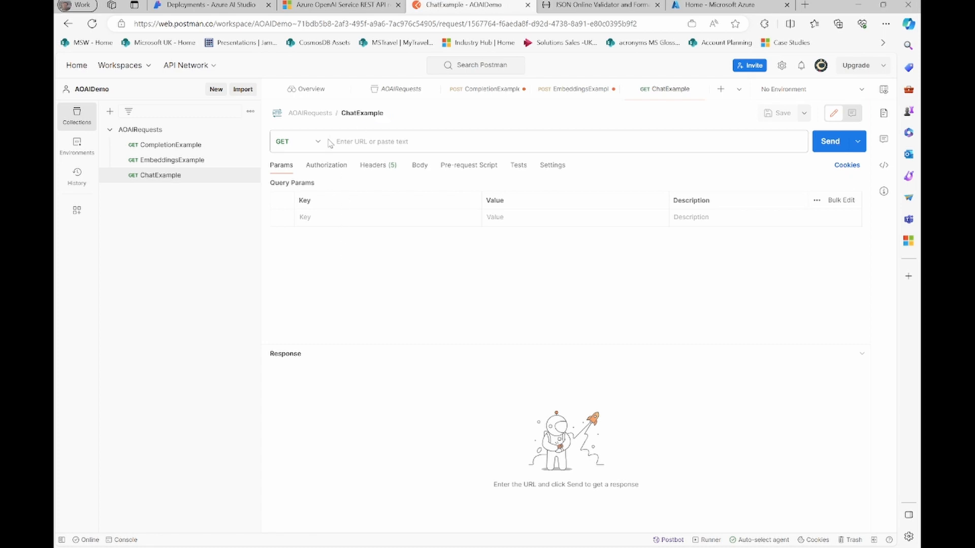
click(317, 146)
click(297, 186)
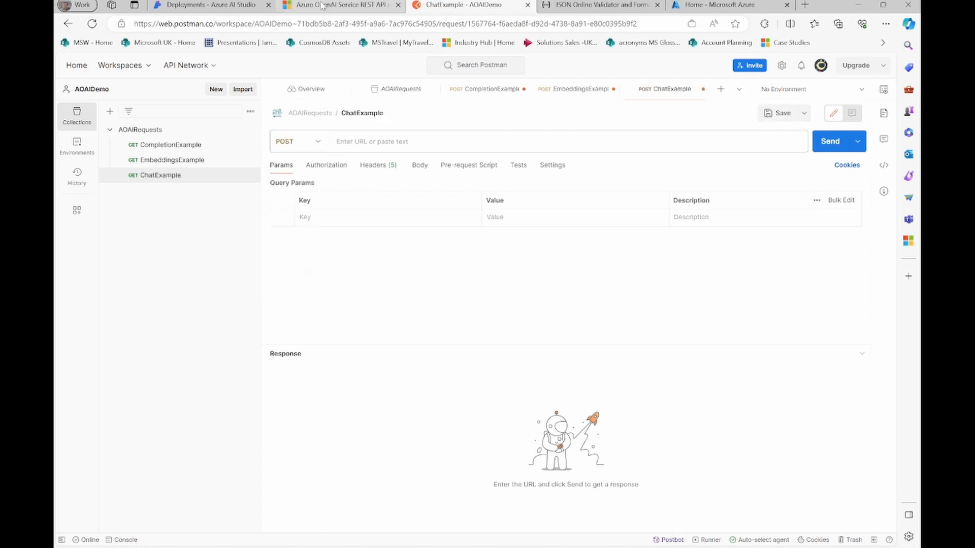
- Switch to Azure AI Studio and set the playground to Chat mode with the gpt-4 deployment
click(222, 7)
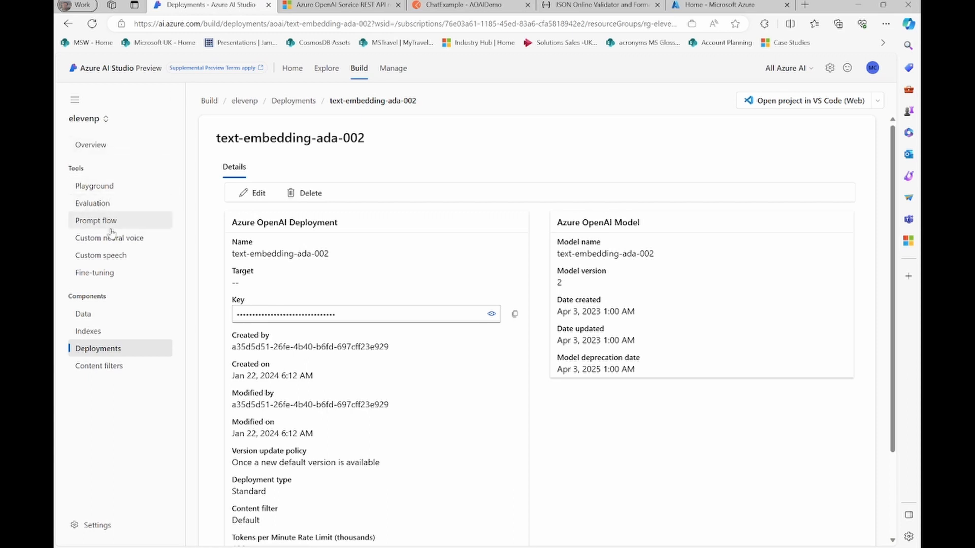
click(121, 187)
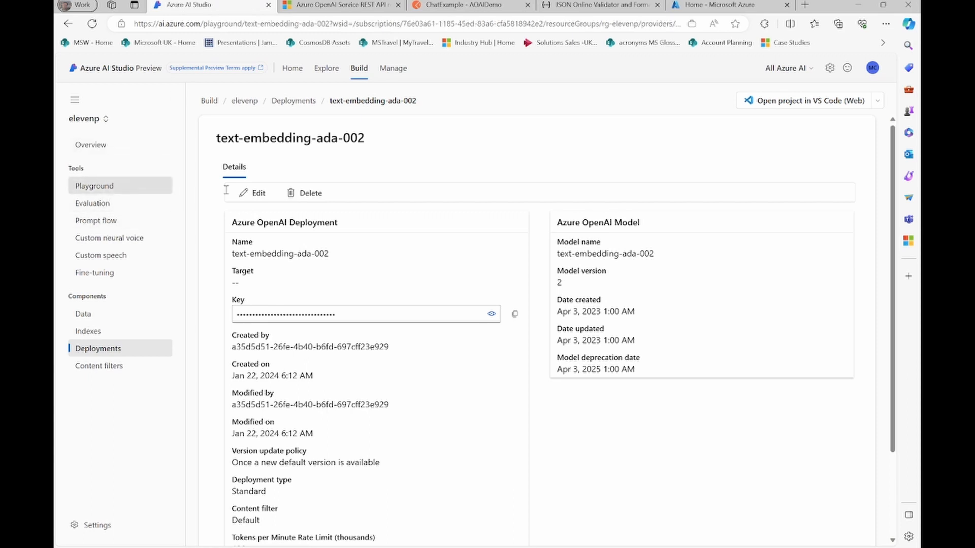
click(848, 133)
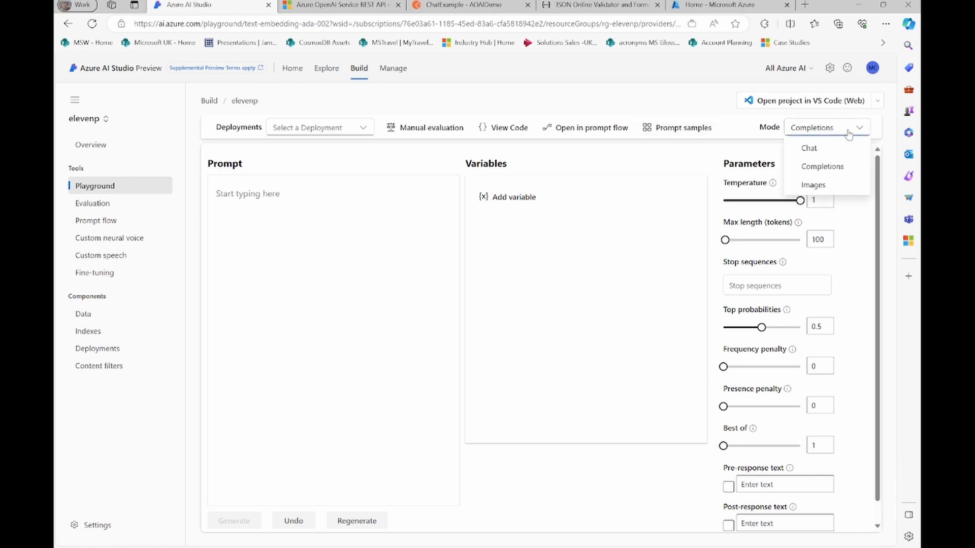
click(831, 155)
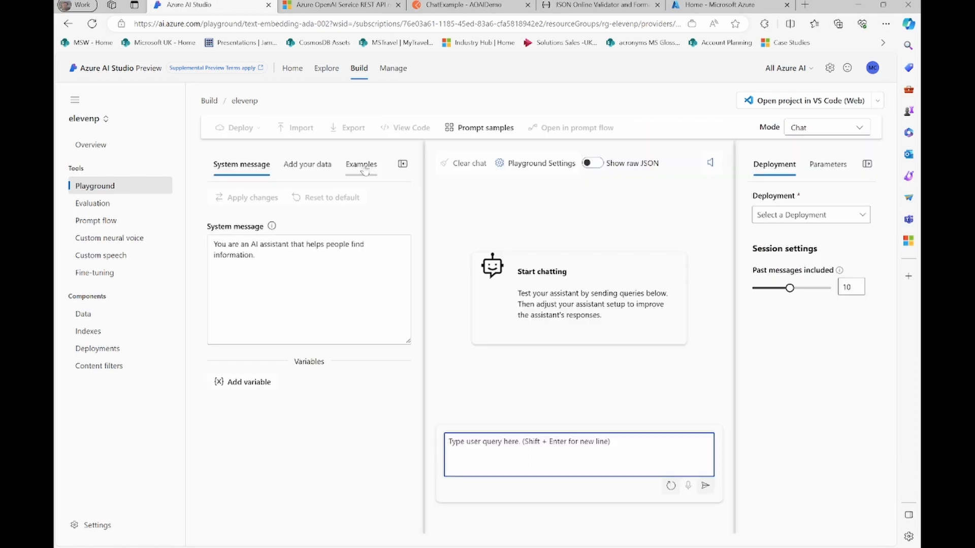
click(856, 220)
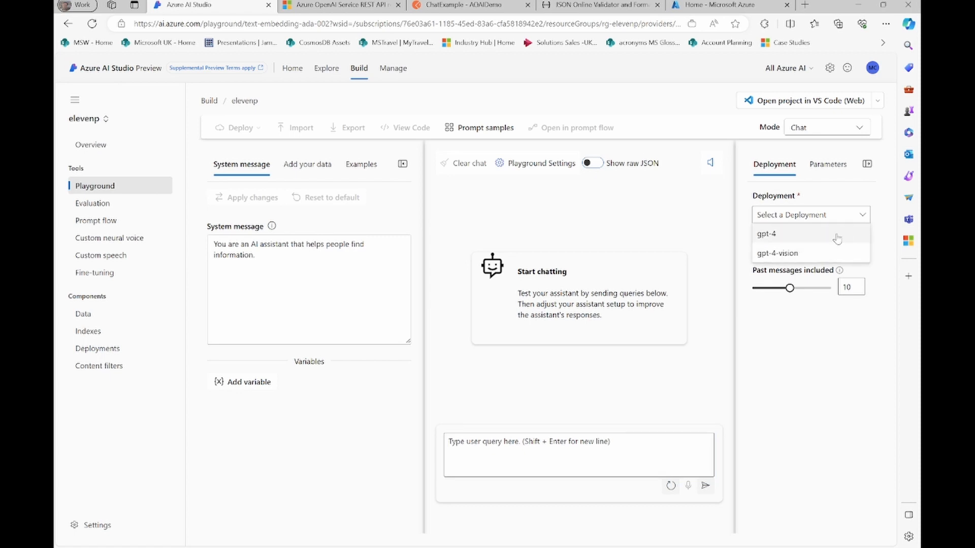
click(823, 235)
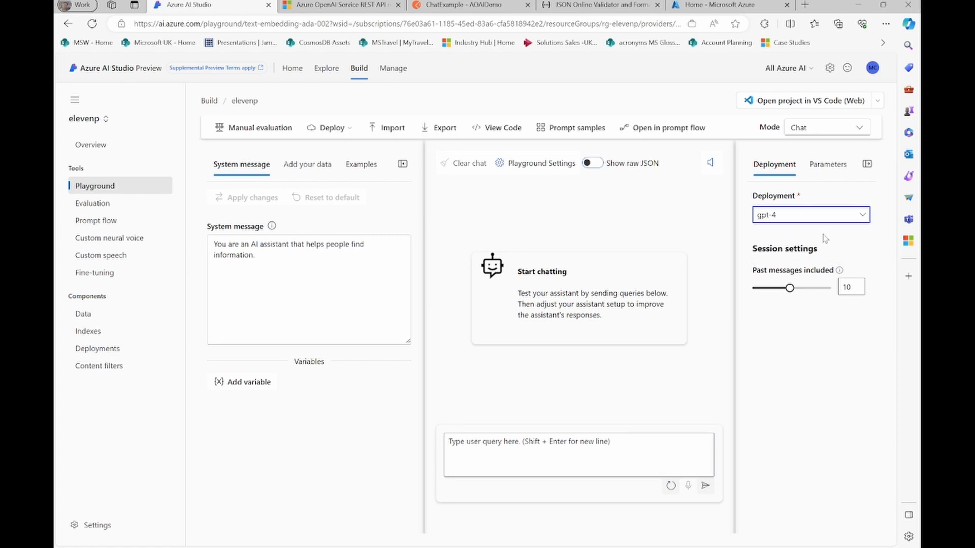
- Send the gpt-4 chat a greeting that introduces oneself by first name and asks "How are you?"
click(517, 446)
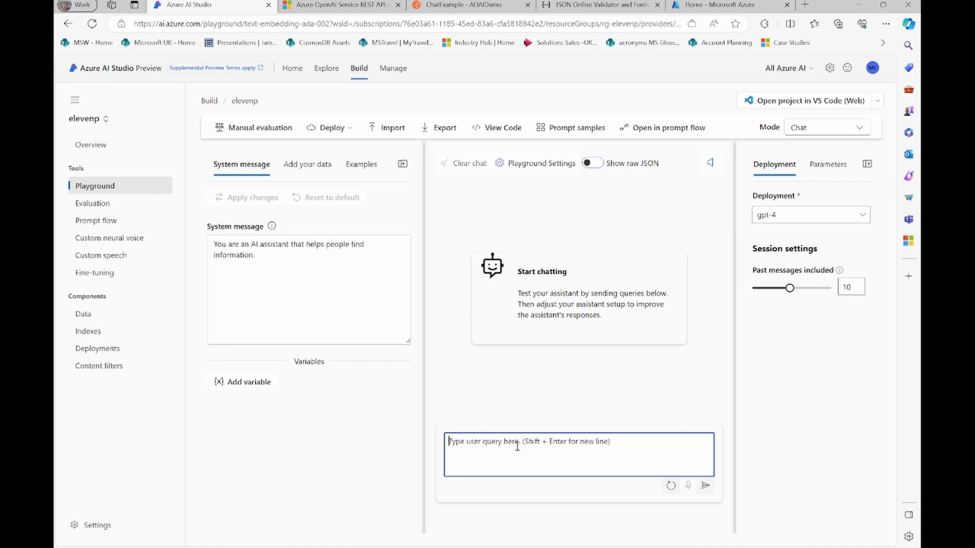
key(alt+Tab)
text(Hi, my name is manu. How are you?)
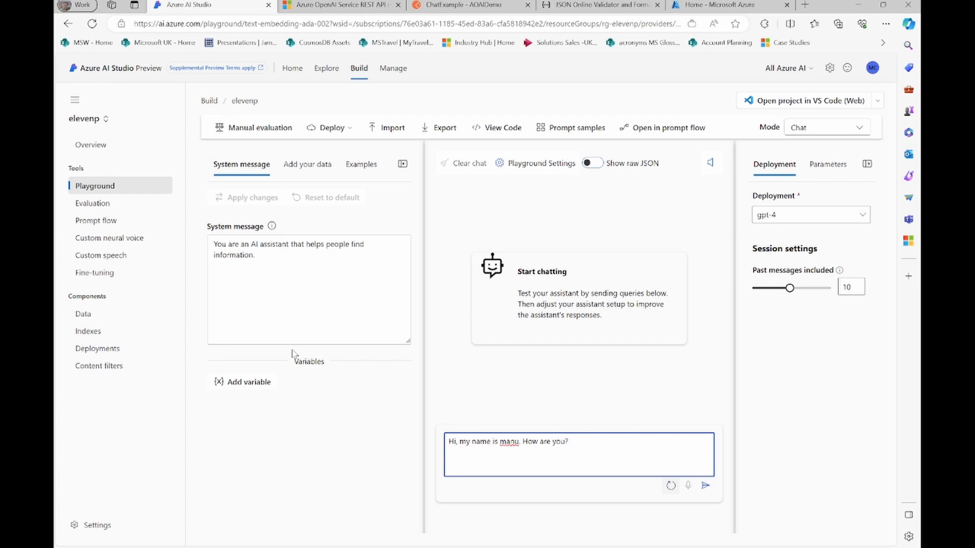
click(705, 486)
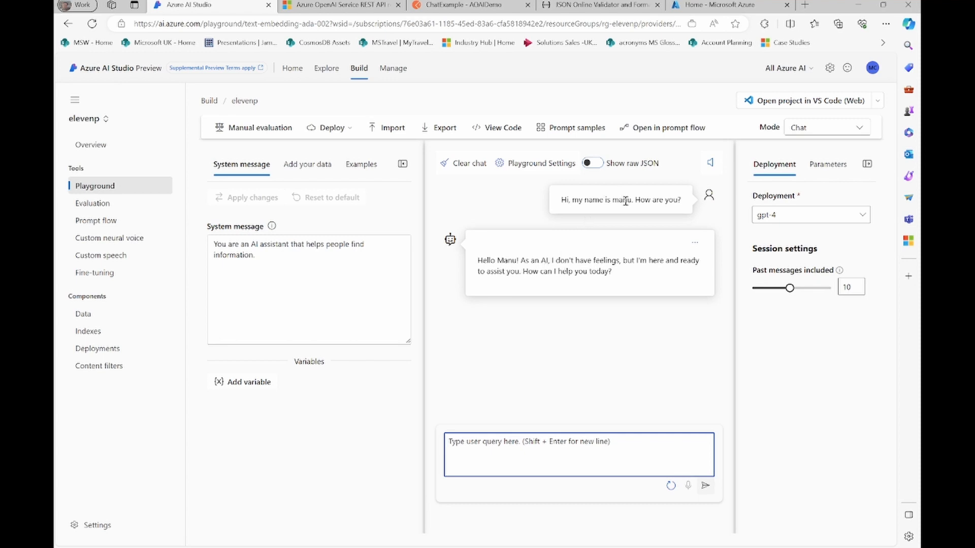
- Ask the gpt-4 chat "What is my name?" as a follow-up message
key(alt+Tab)
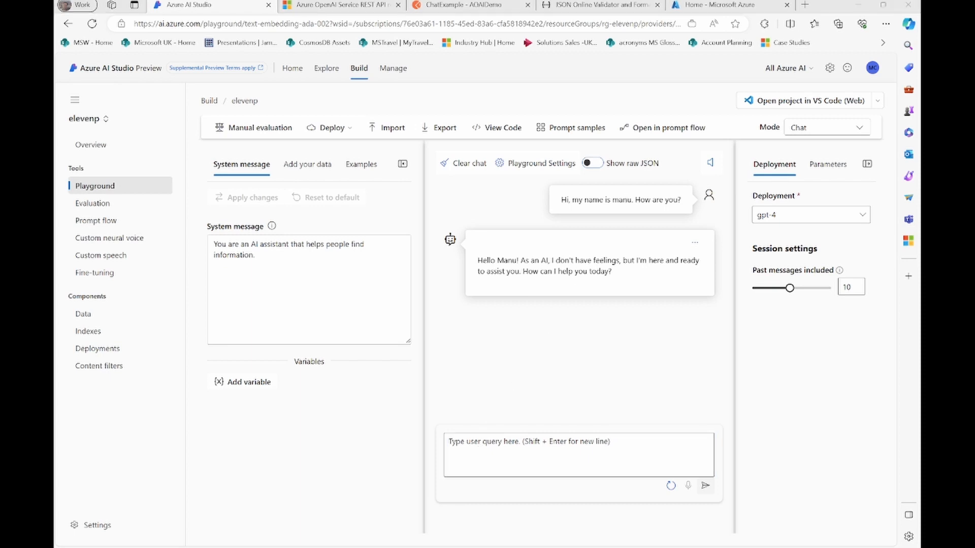
key(alt+Tab)
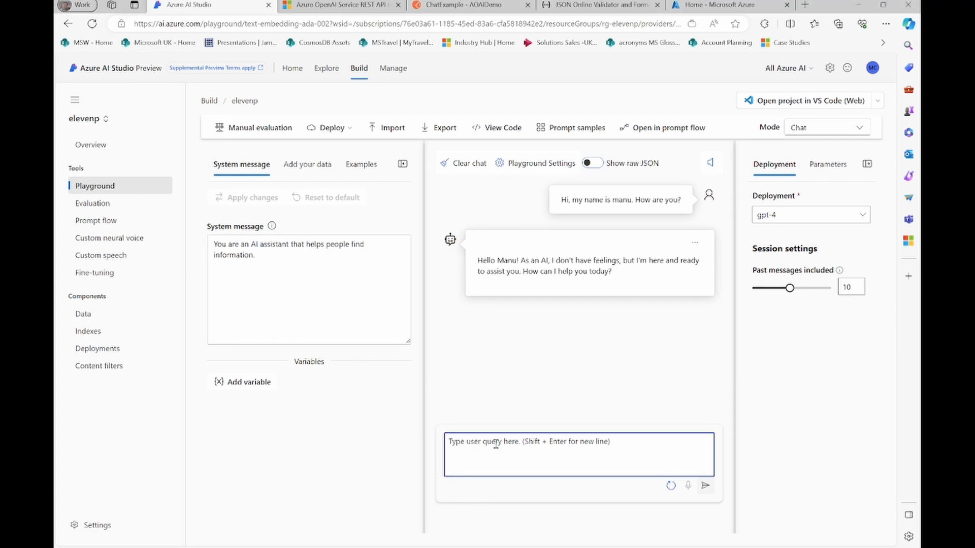
text(What is my name?)
click(706, 486)
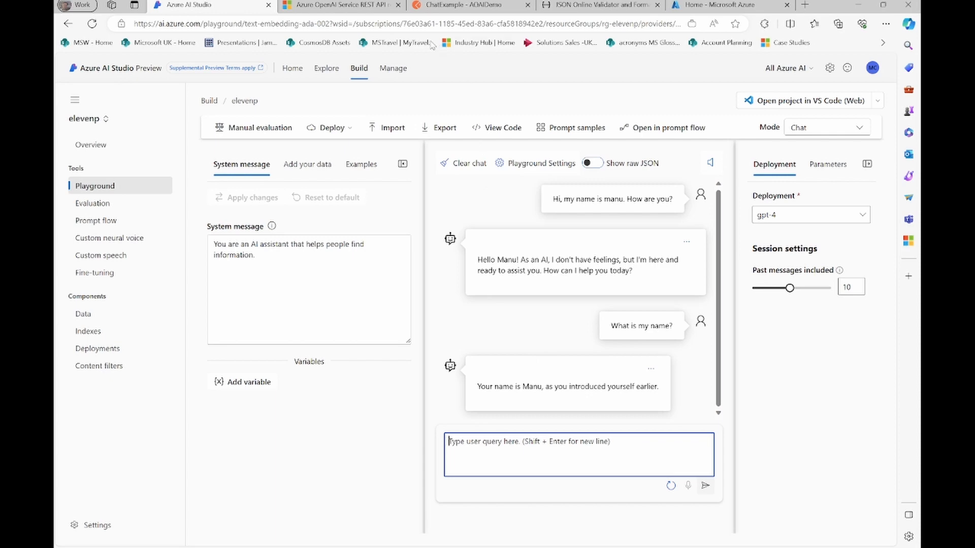
- Copy the endpoint from the playground's sample code and set it in Postman as the ChatExample URL, ending in gpt-4/chat/completions?api-version=2023-07-01-preview
click(491, 127)
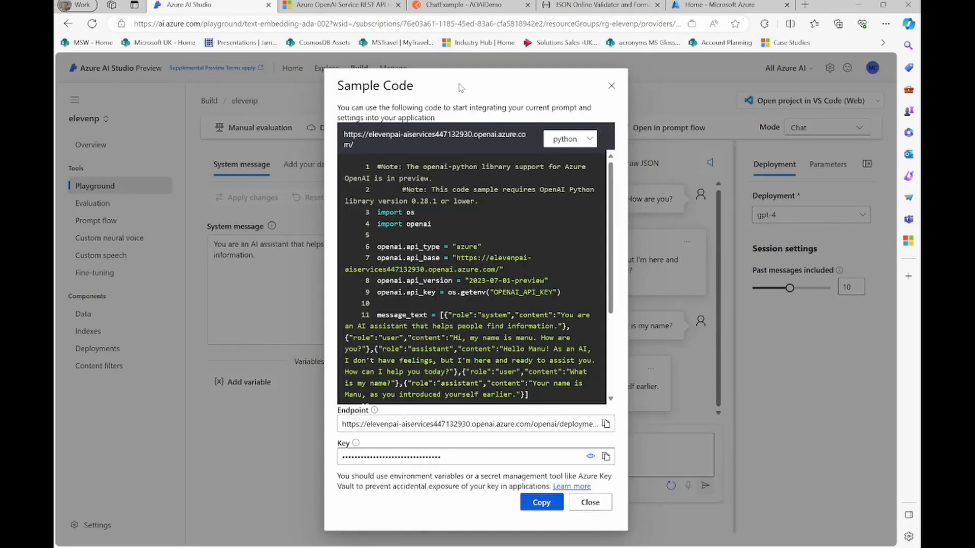
click(450, 6)
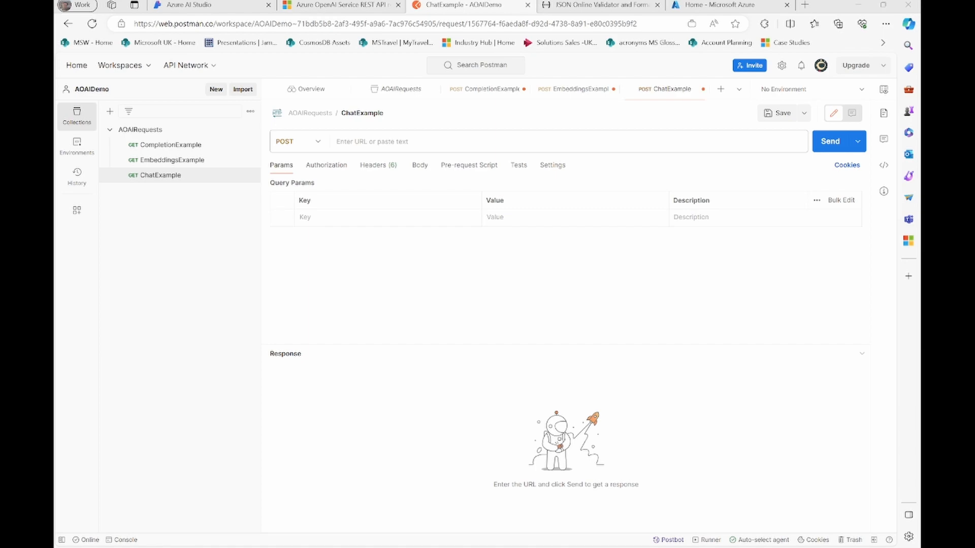
click(229, 5)
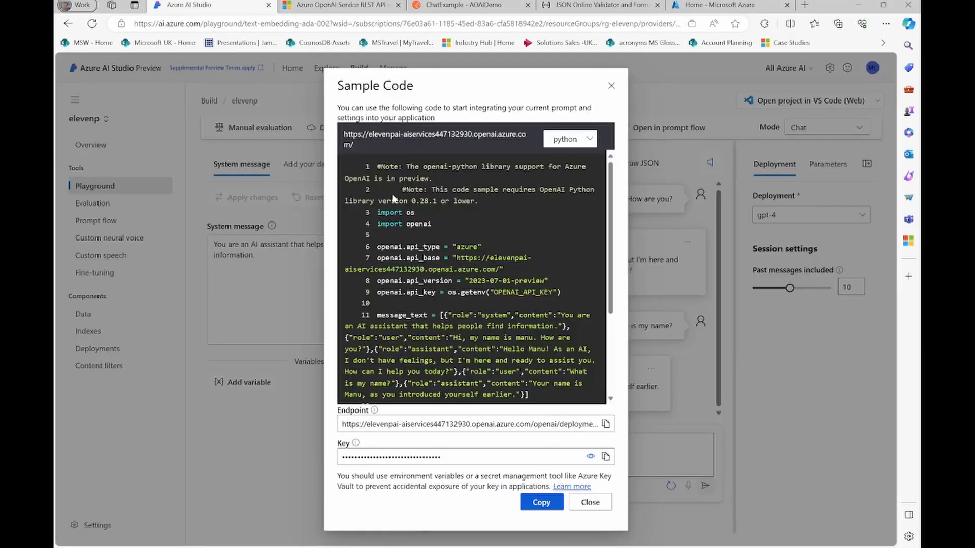
click(485, 7)
click(370, 141)
text(https://elevenpai-aiservices447132930.openai.azure.com/openai/deployments/gpt-4/chat/completions?api-version=2023-07-01-preview)
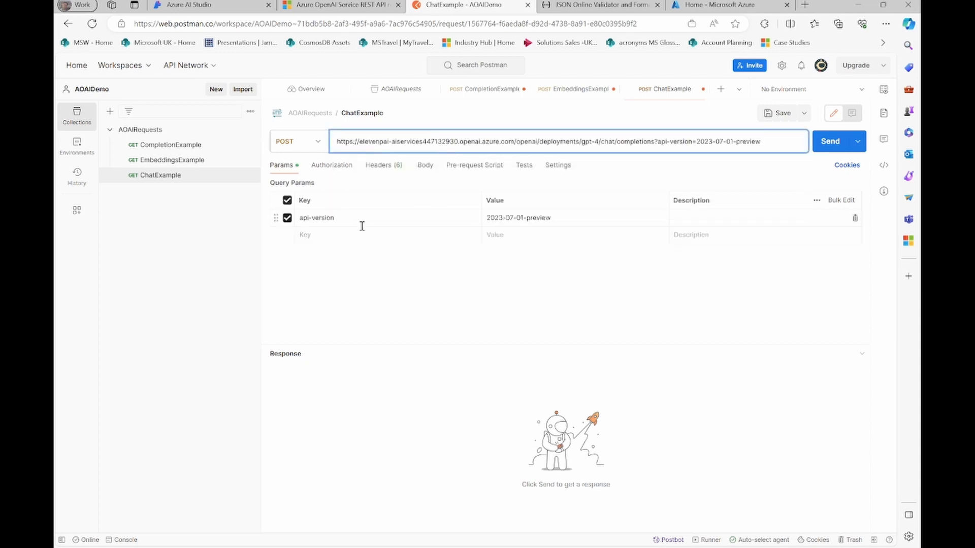
- Add a request header named api-key to ChatExample
click(390, 169)
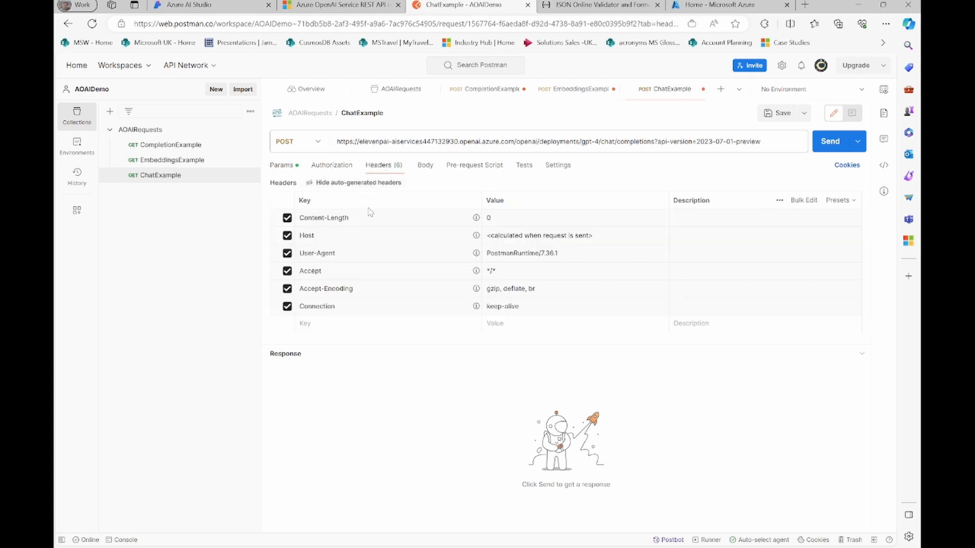
click(323, 320)
text(ai-k)
key(BackSpace)
key(BackSpace)
key(BackSpace)
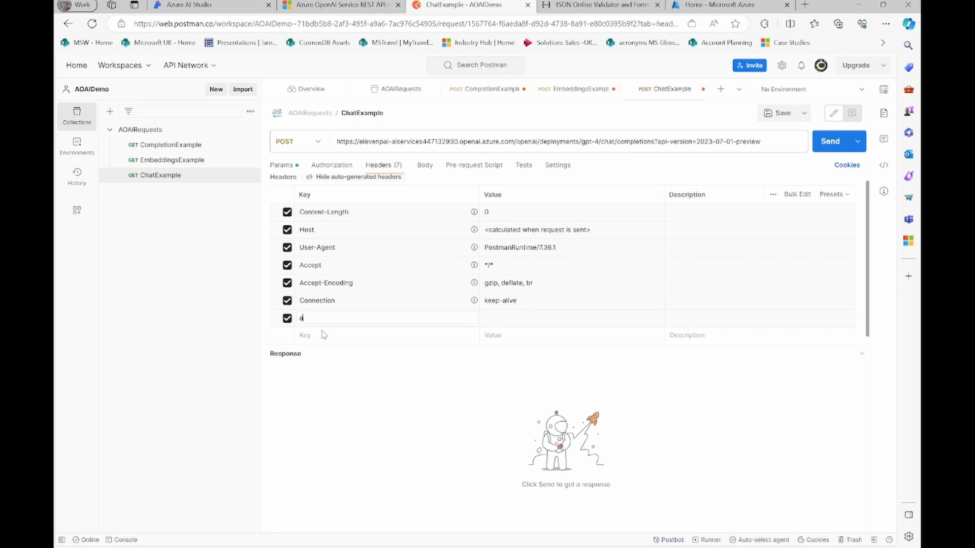
text(pi-key)
key(Tab)
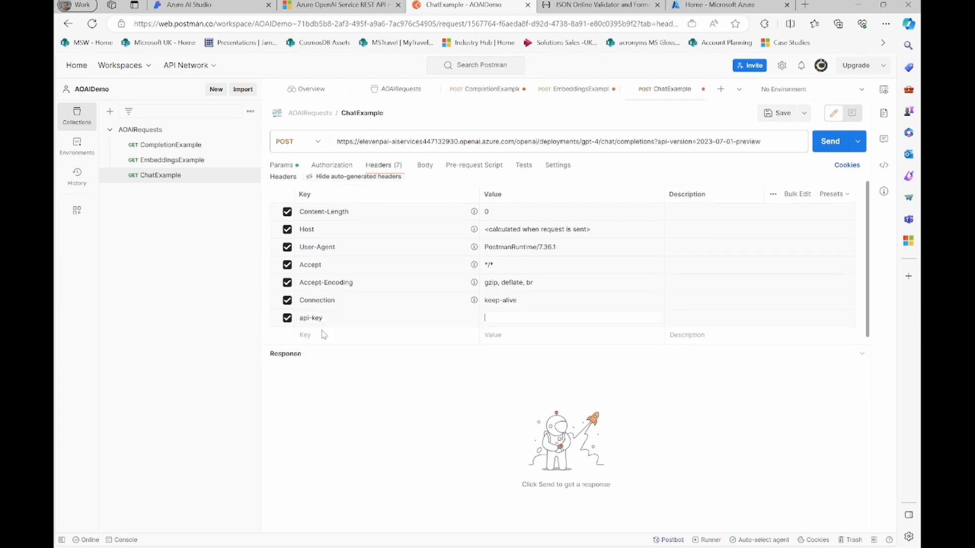
- Copy the API key from the sample code in Azure AI Studio and paste it in Postman as the api-key header's value
click(186, 6)
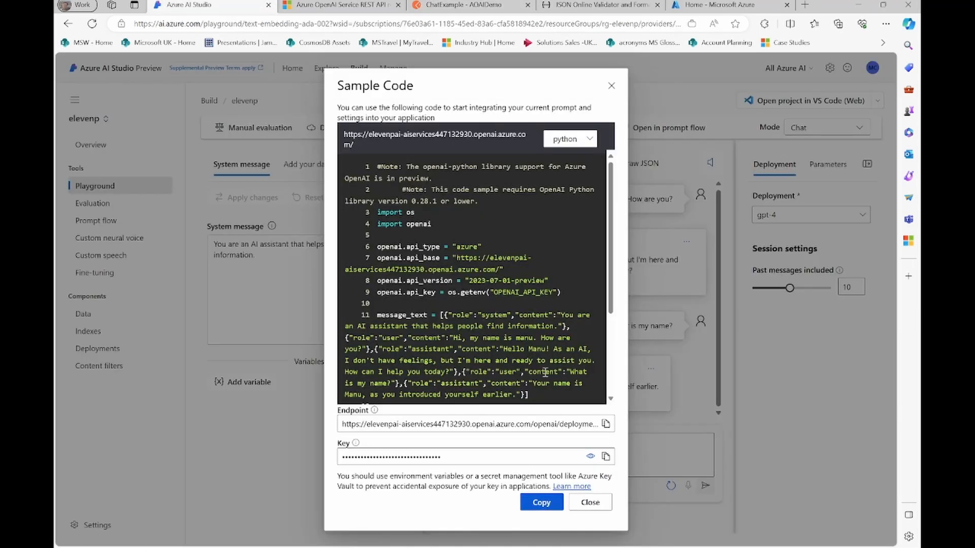
click(605, 456)
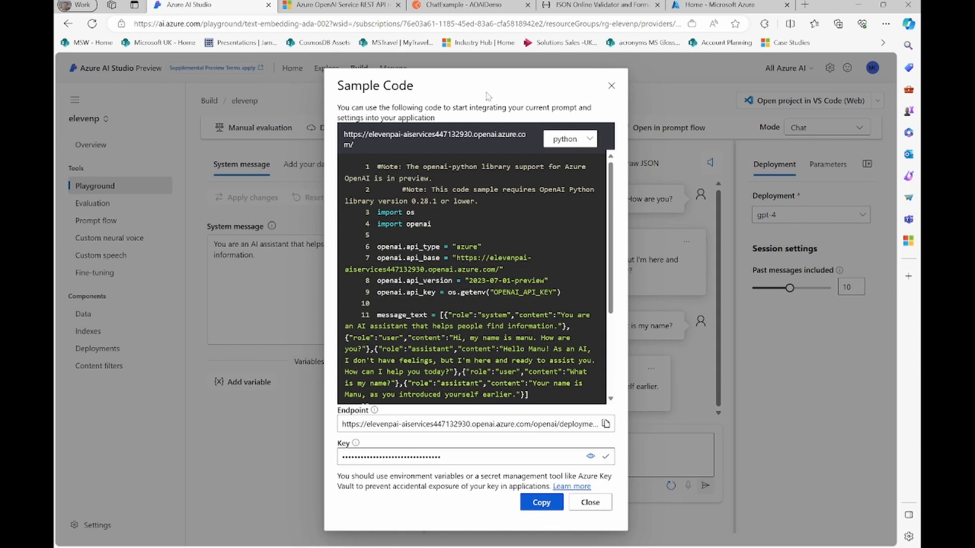
click(442, 5)
click(510, 318)
key(ctrl+v)
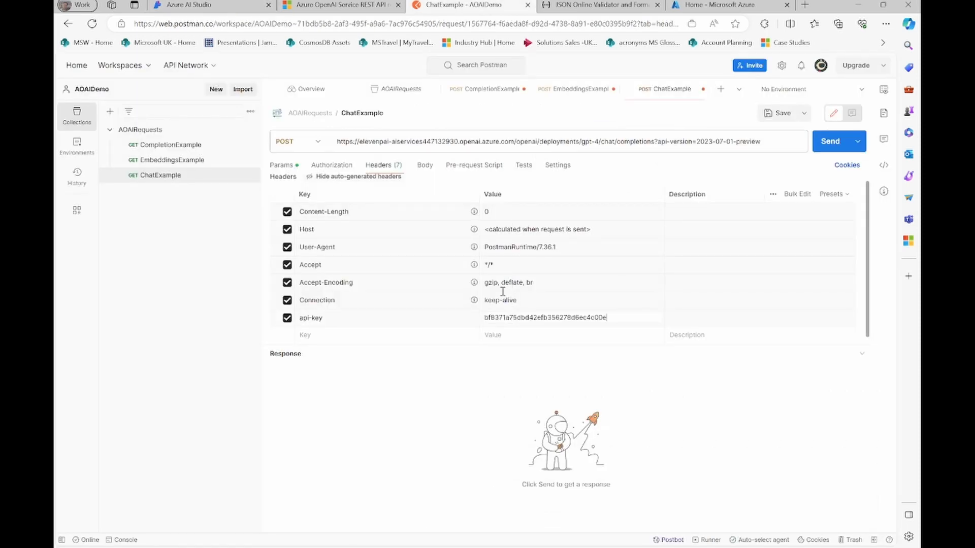
- Switch to the Azure OpenAI REST API reference and read the chat completions request body parameters, especially the message roles
click(425, 165)
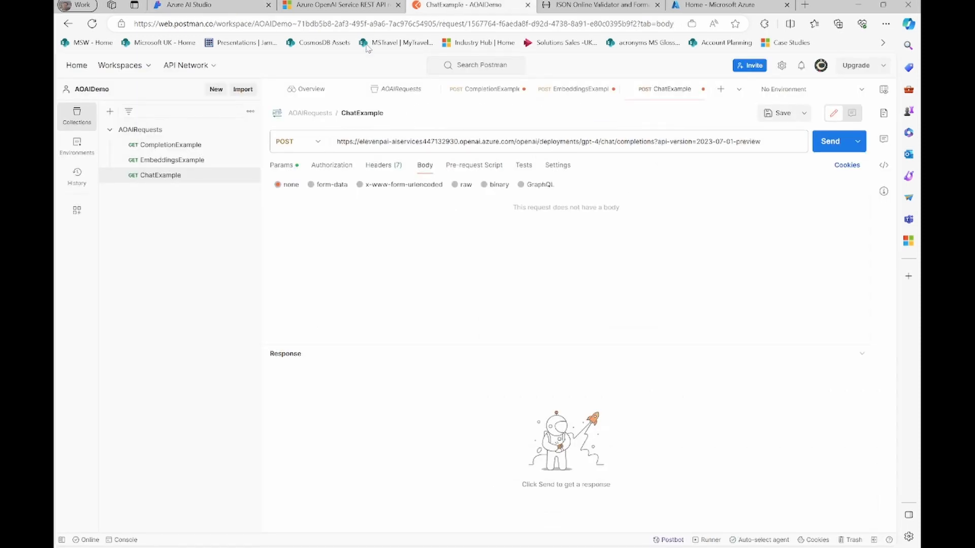
click(348, 7)
scroll(448, 272, down, 5)
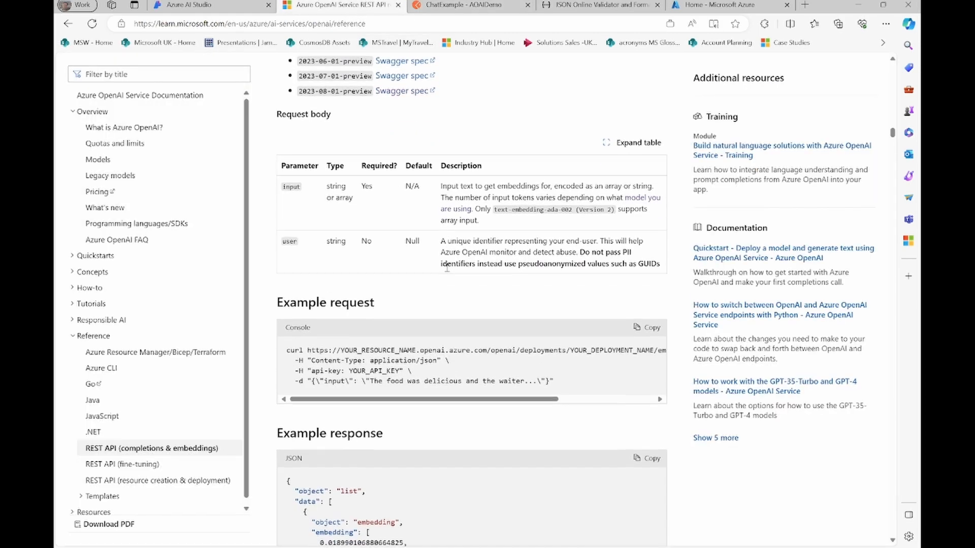
scroll(448, 272, down, 10)
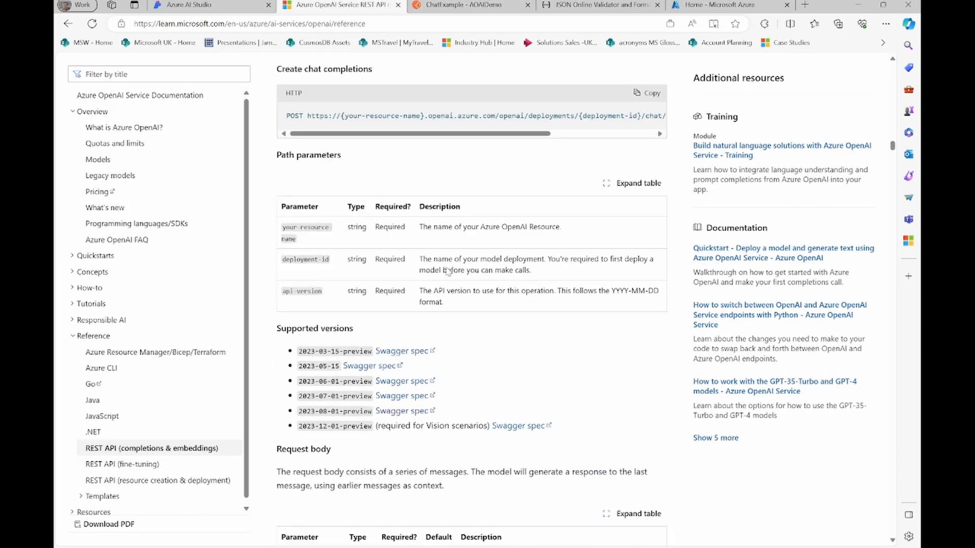
scroll(448, 272, down, 4)
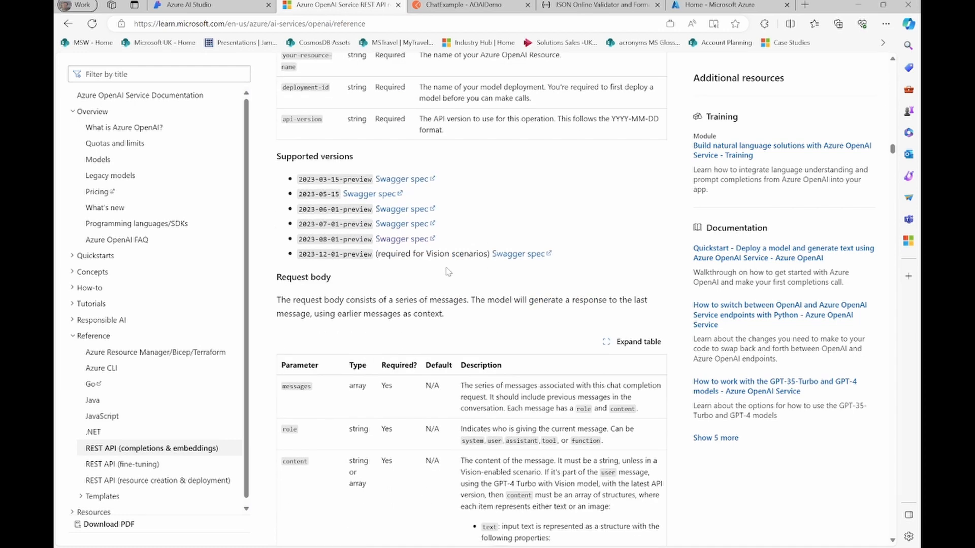
scroll(449, 272, down, 2)
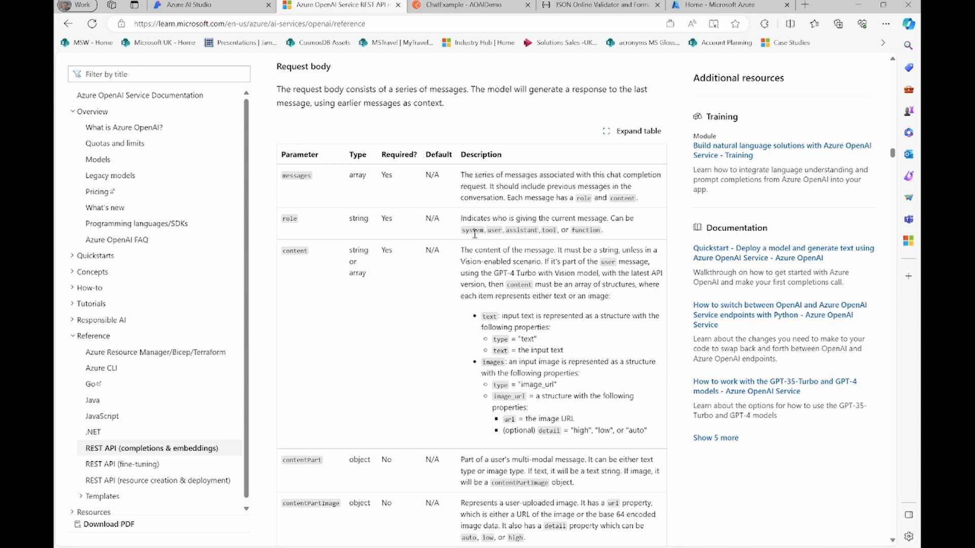
double_click(495, 231)
double_click(520, 232)
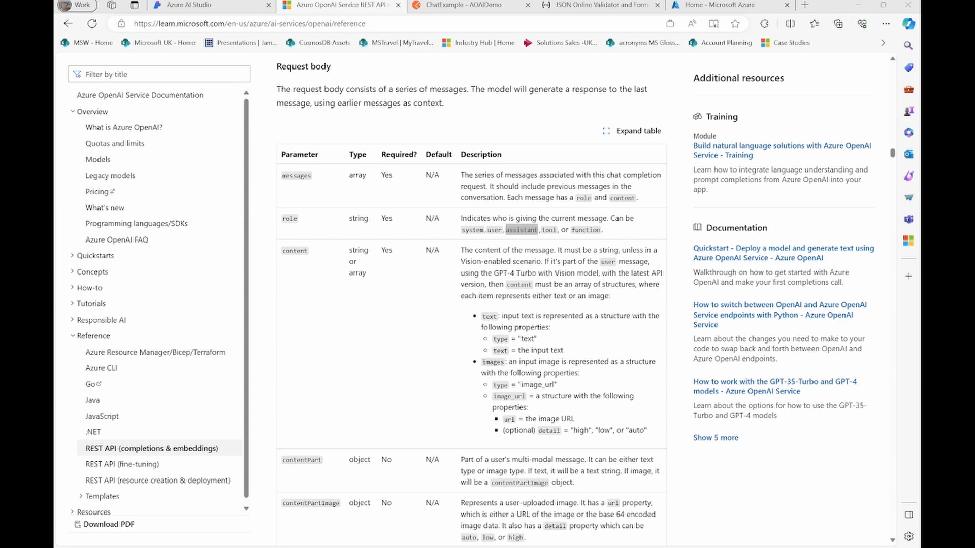
- Return to Postman and give ChatExample a raw JSON body with system message "You are a helpful assistant." and a user message introducing oneself by first name
click(460, 5)
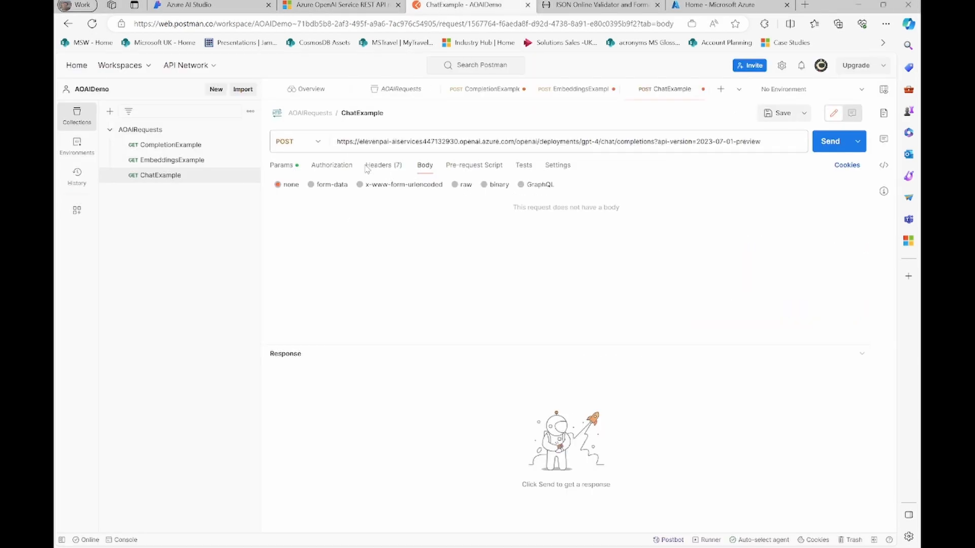
click(455, 185)
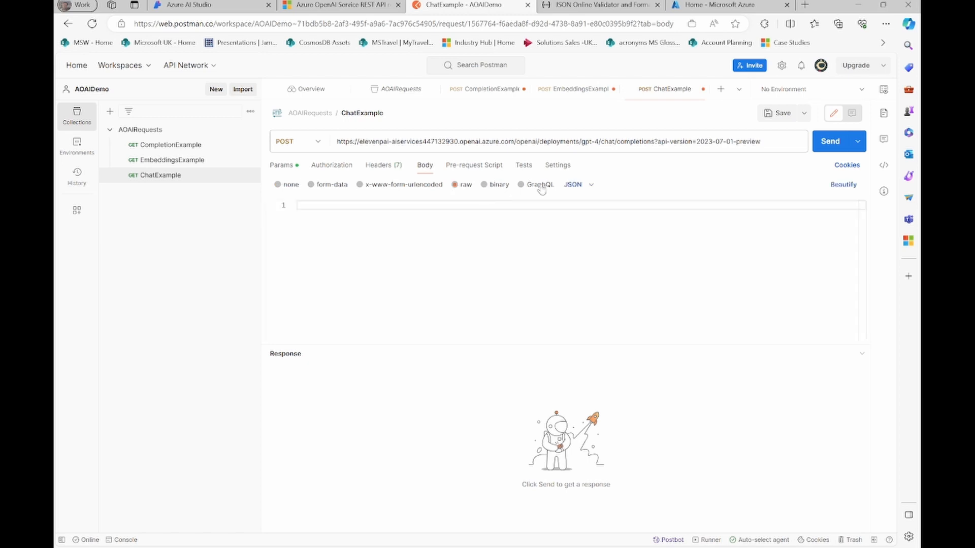
click(339, 206)
key(ctrl+v)
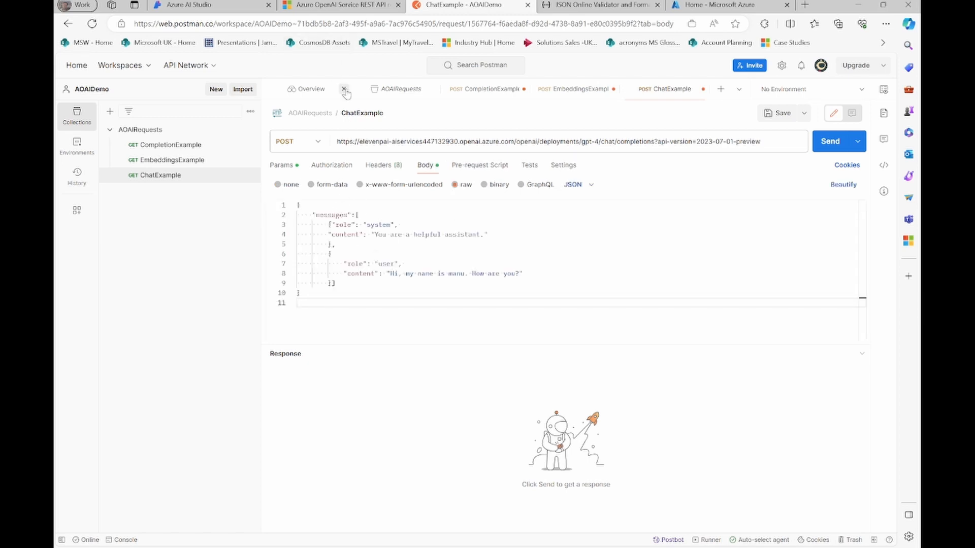
- Compare the ChatExample body with the REST API reference, checking its messages array and the system and user roles and content
click(337, 9)
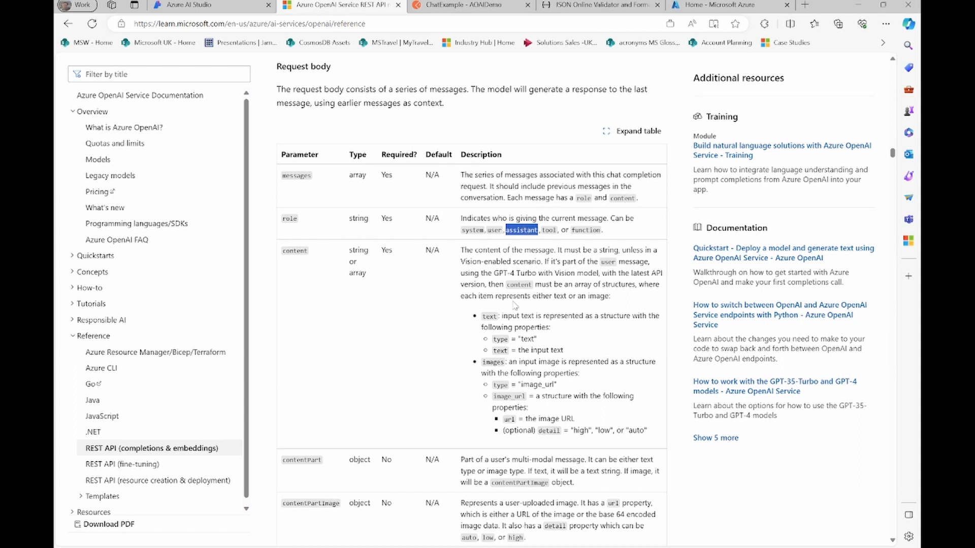
click(451, 5)
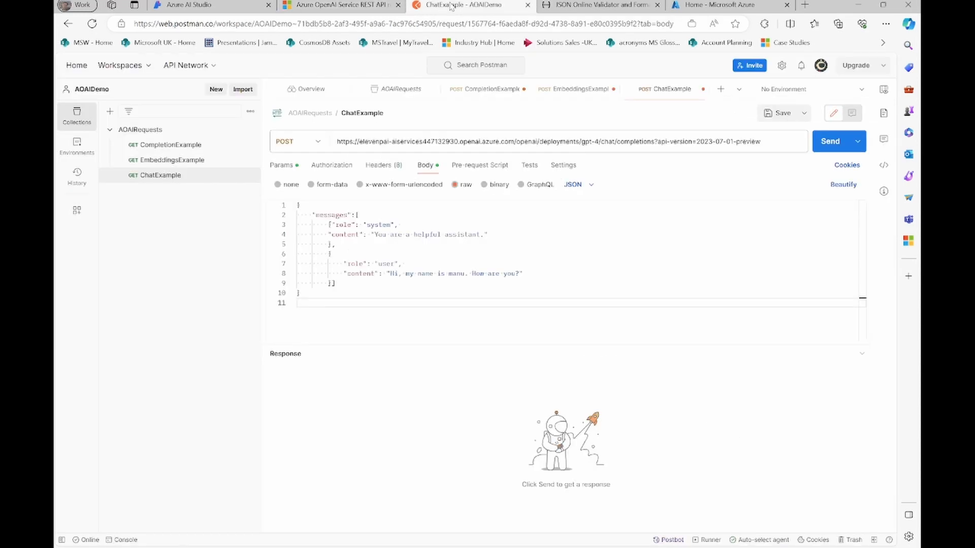
double_click(342, 218)
double_click(345, 225)
click(393, 234)
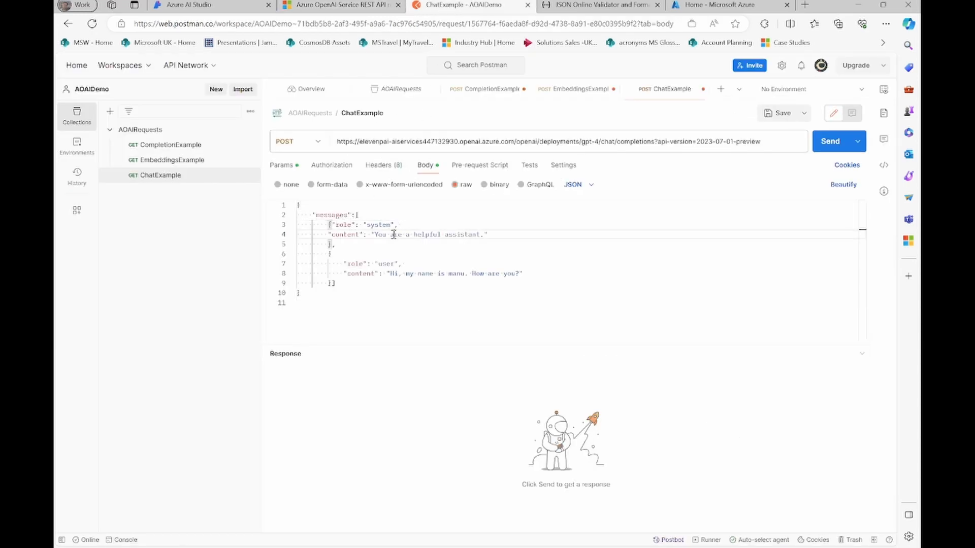
double_click(393, 234)
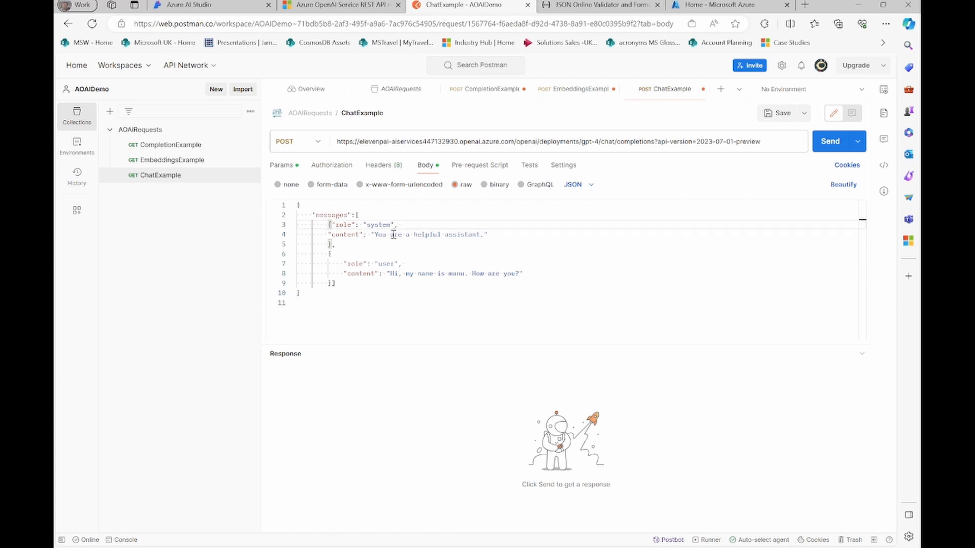
click(392, 235)
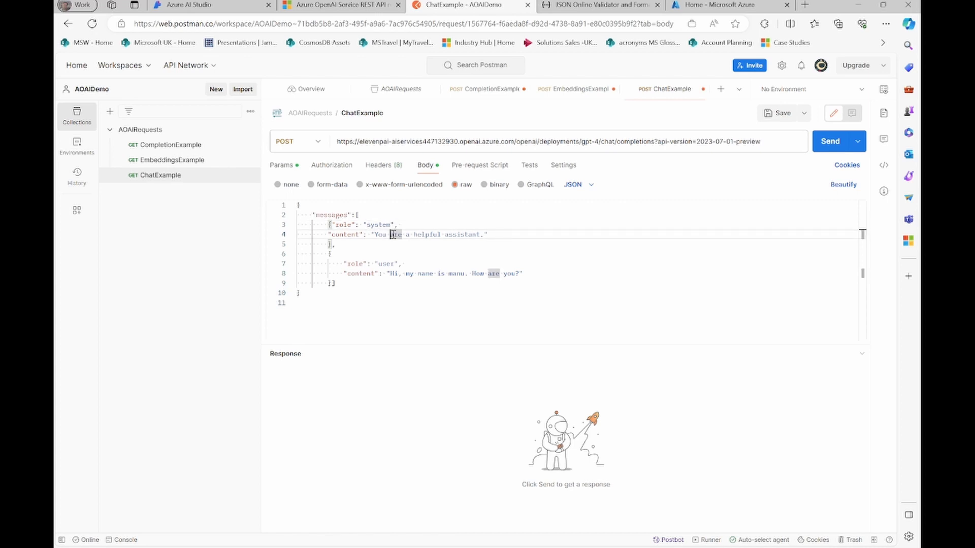
key(ctrl+Right)
key(ctrl+Right)
key(ctrl+Right)
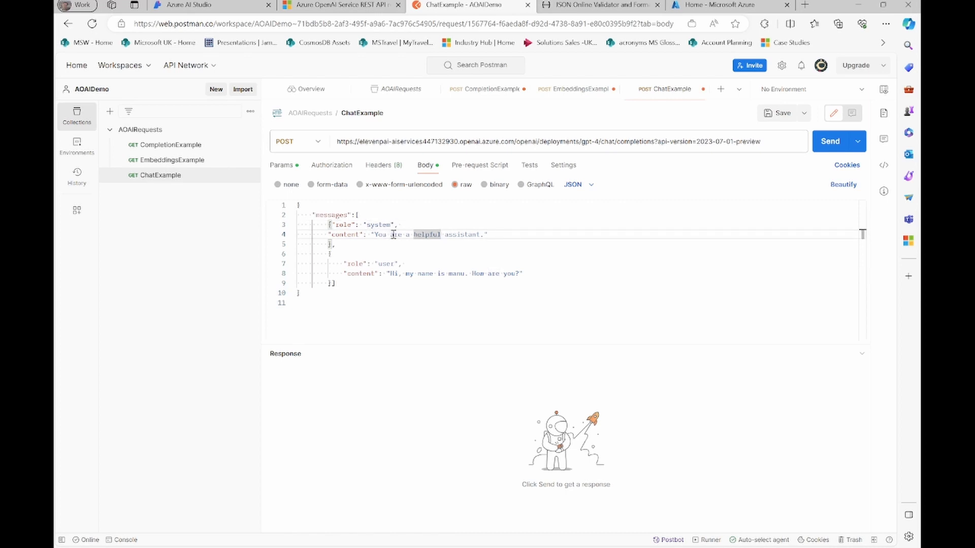
click(380, 264)
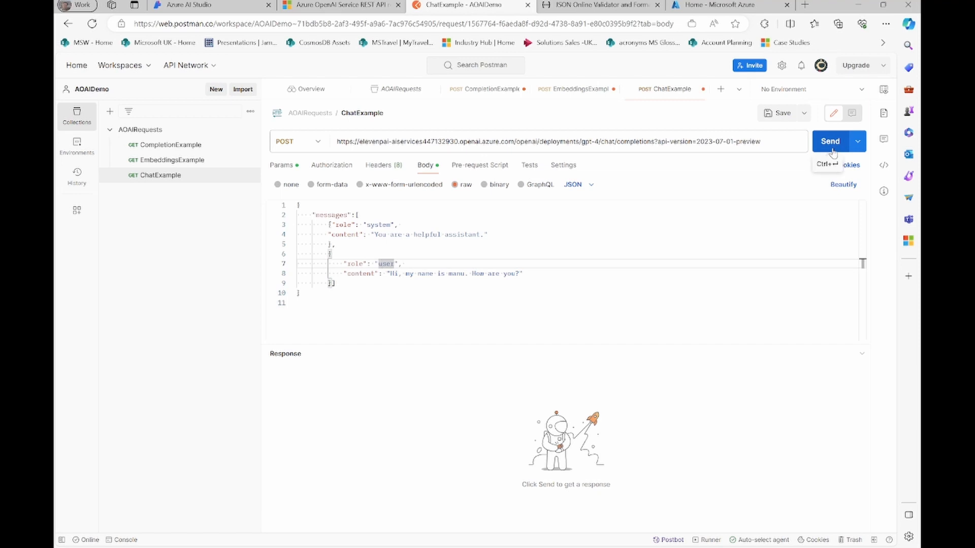
- Send the ChatExample request and read the assistant's message content in the JSON response
click(722, 137)
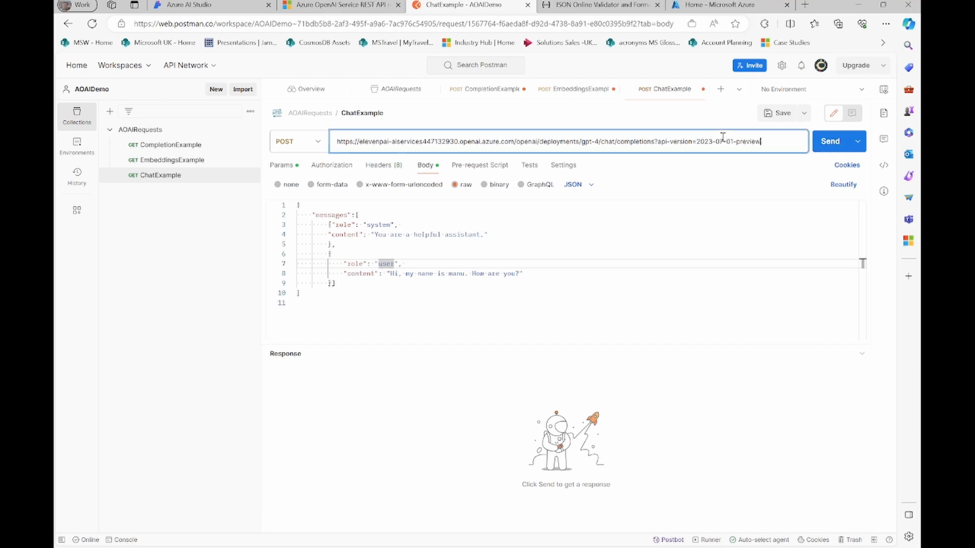
click(830, 141)
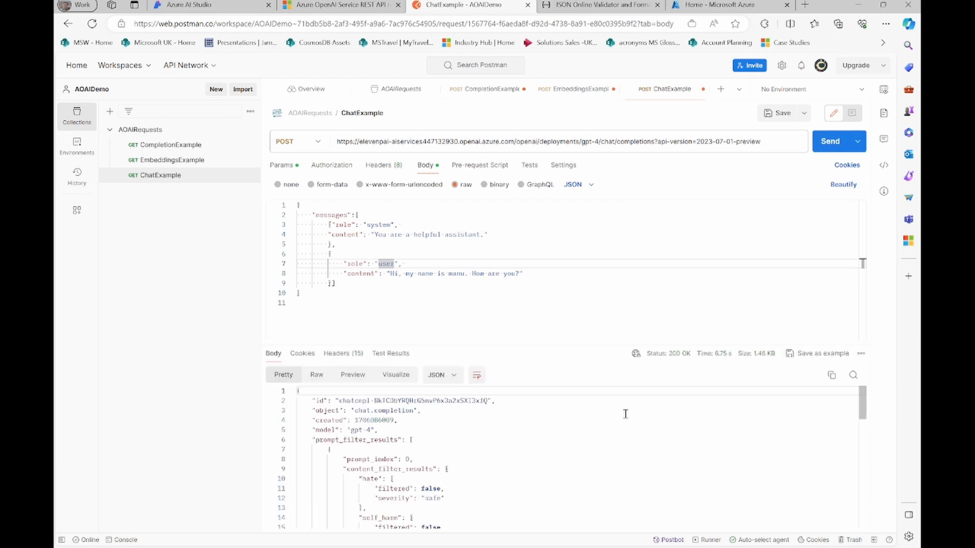
scroll(592, 445, down, 5)
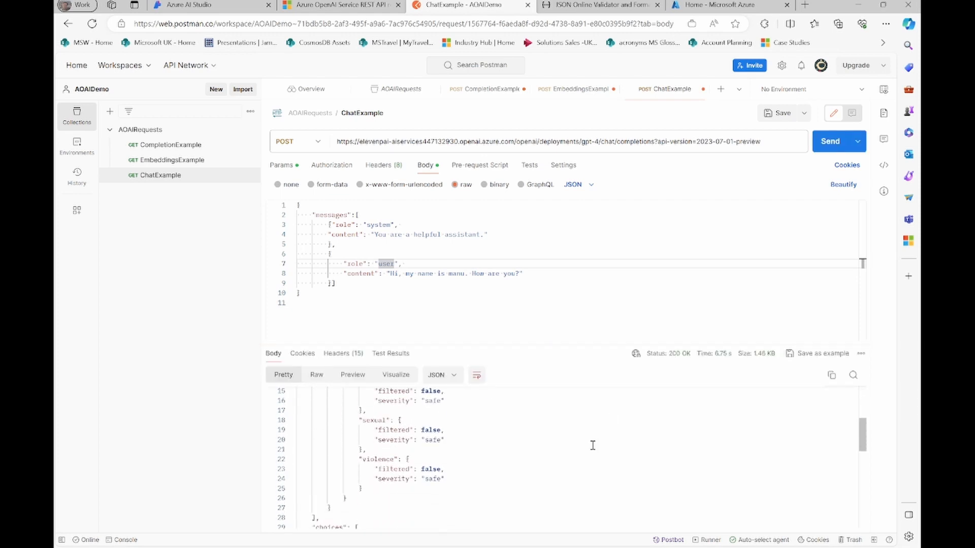
scroll(592, 445, down, 5)
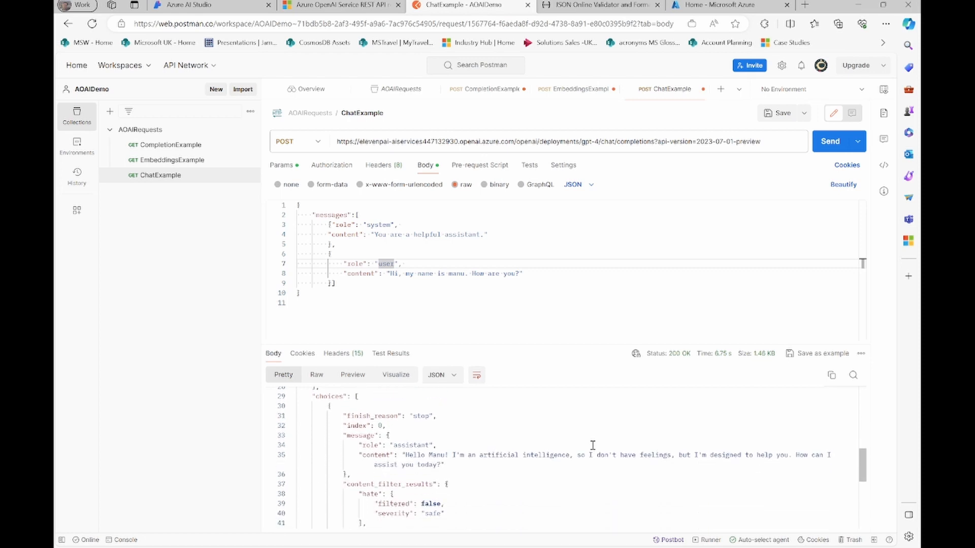
scroll(570, 457, down, 1)
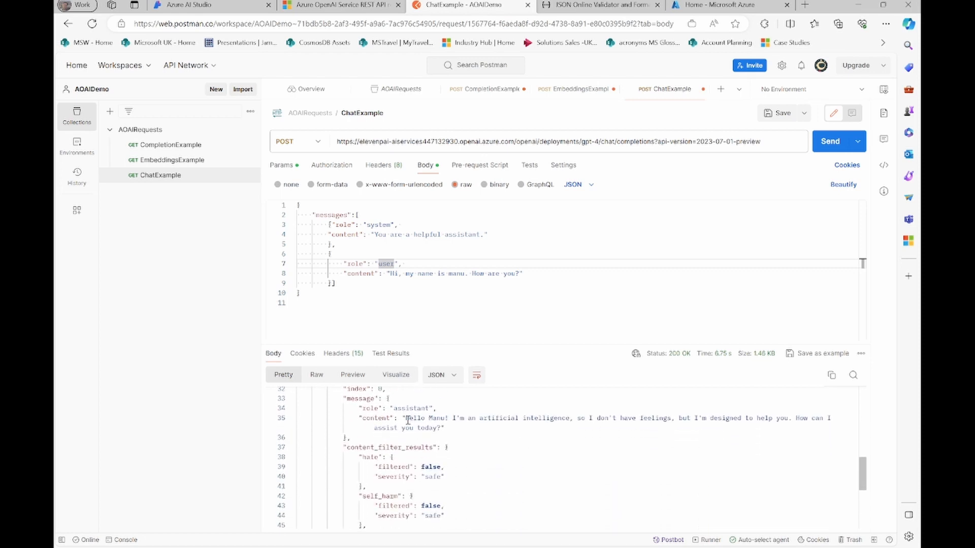
drag(405, 418, 429, 420)
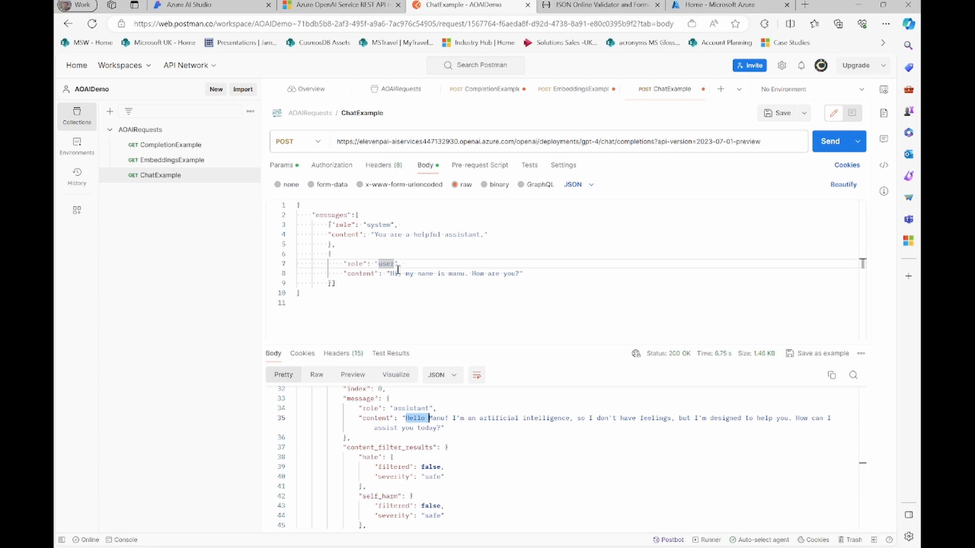
- Replace the user message content in the ChatExample body with "What is my name?"
click(426, 32)
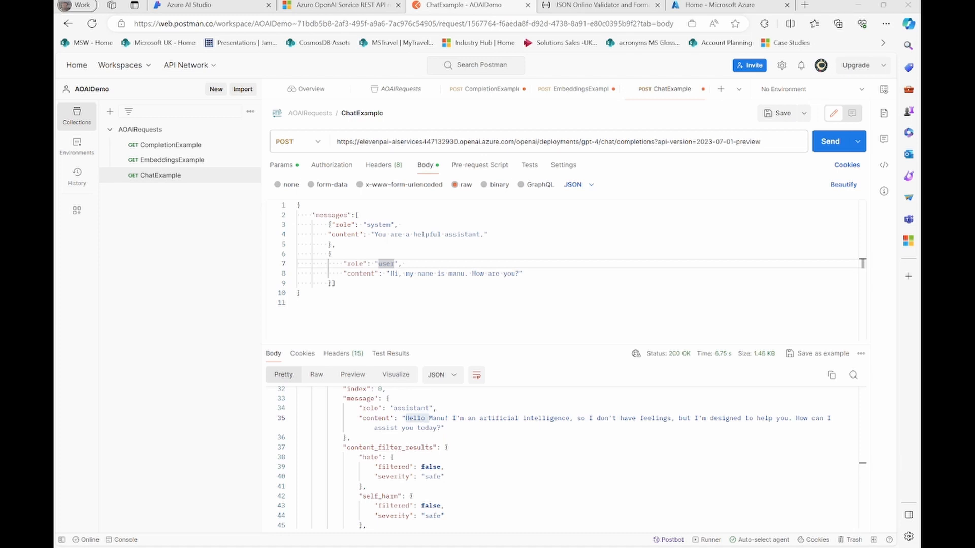
click(395, 274)
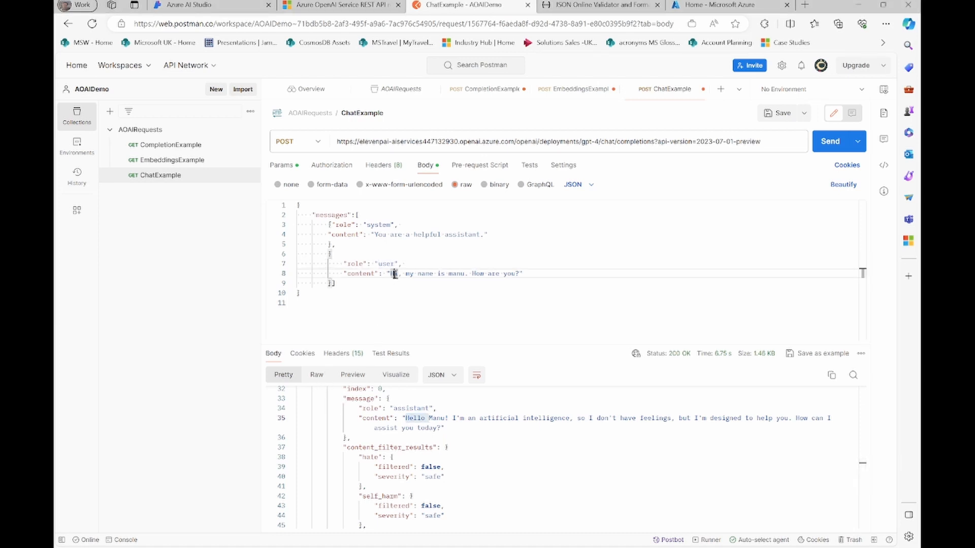
key(Left)
key(ctrl+shift+Right)
key(ctrl+shift+Right)
key(ctrl+shift+Right)
key(ctrl+shift+Right)
key(ctrl+shift+Right)
key(ctrl+shift+Right)
key(ctrl+shift+Right)
key(ctrl+shift+Right)
key(ctrl+shift+Right)
key(ctrl+shift+Right)
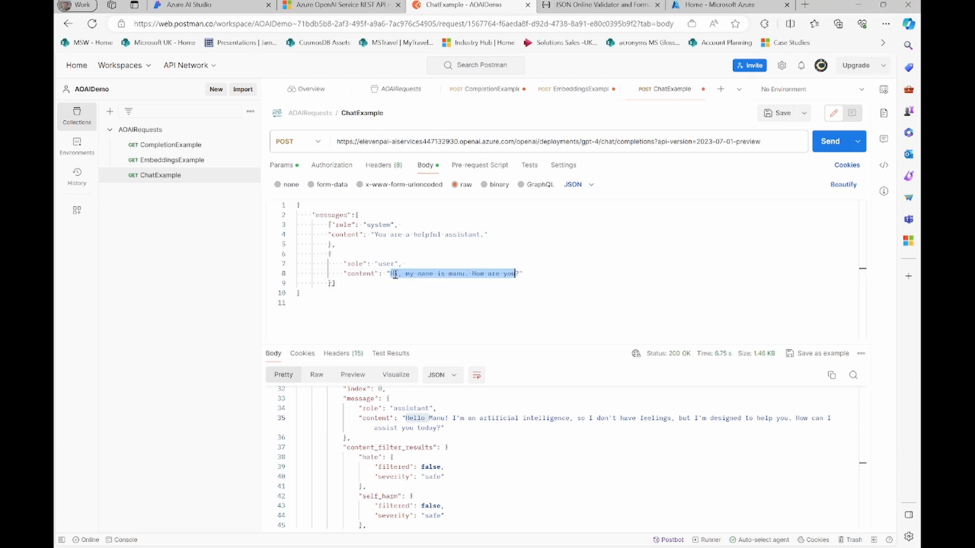
text(What is my name)
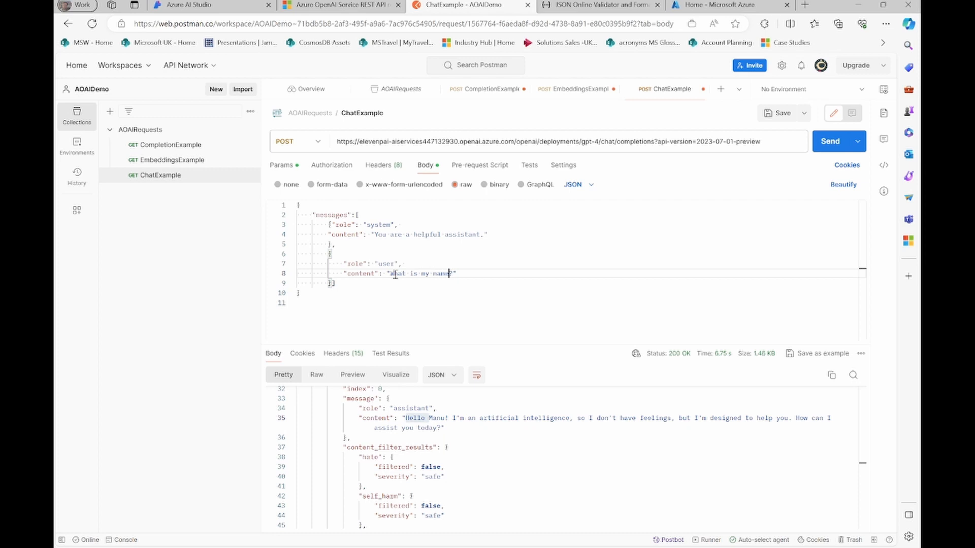
- Send the ChatExample request with the single name question and read the assistant's reply under choices
double_click(392, 276)
click(829, 143)
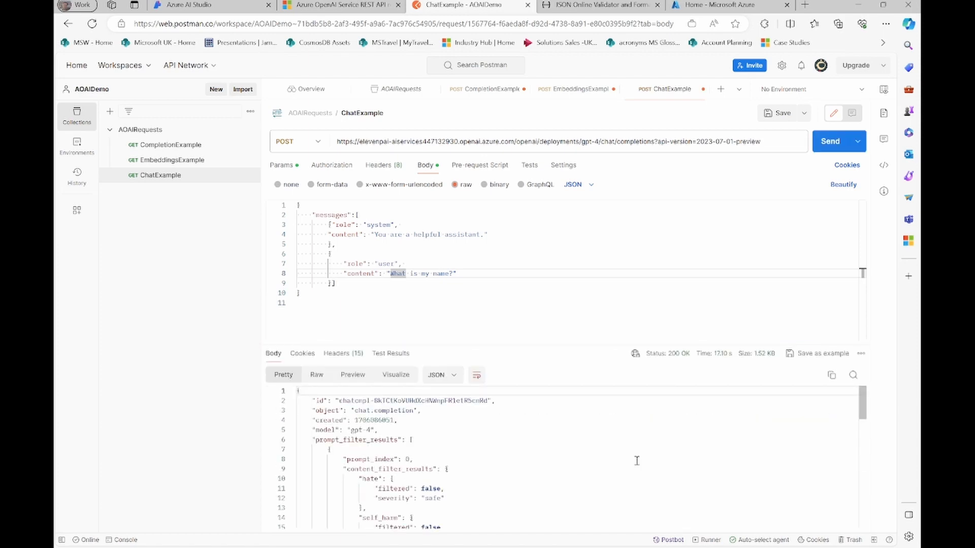
scroll(636, 460, down, 6)
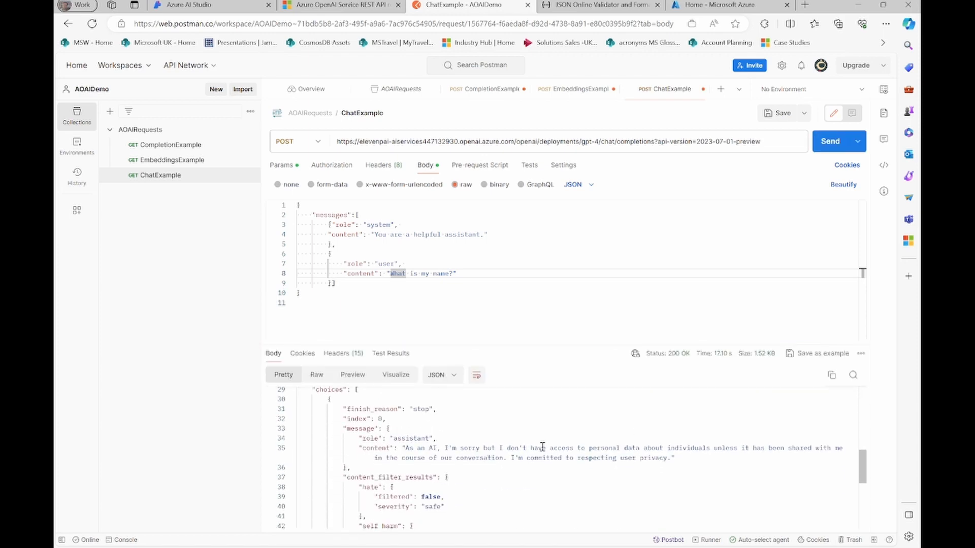
scroll(541, 447, down, 1)
drag(416, 430, 507, 435)
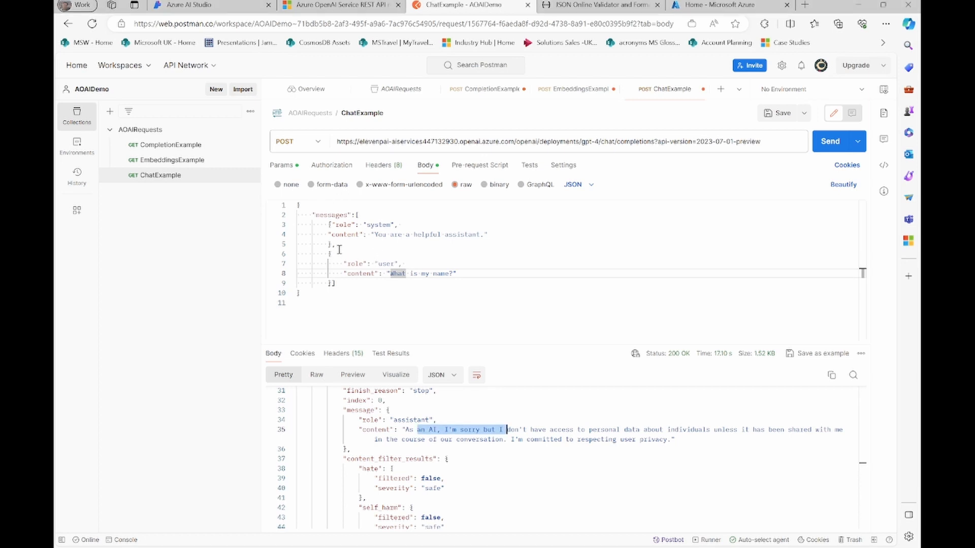
- Replace the whole ChatExample body with the prepared conversation: system message, user introduction, assistant greeting, and user question "What is my name?"
key(alt+Tab)
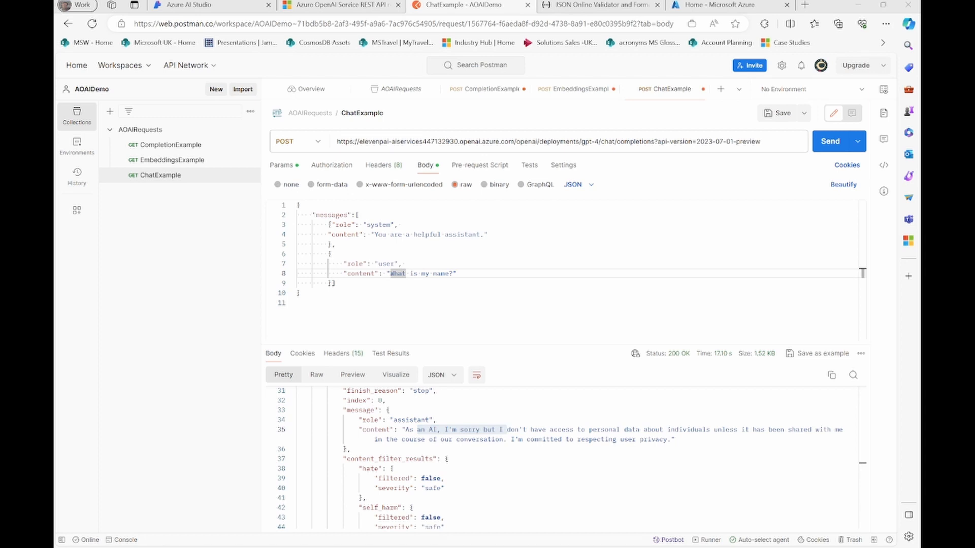
key(alt+Tab)
click(320, 330)
key(ctrl+a)
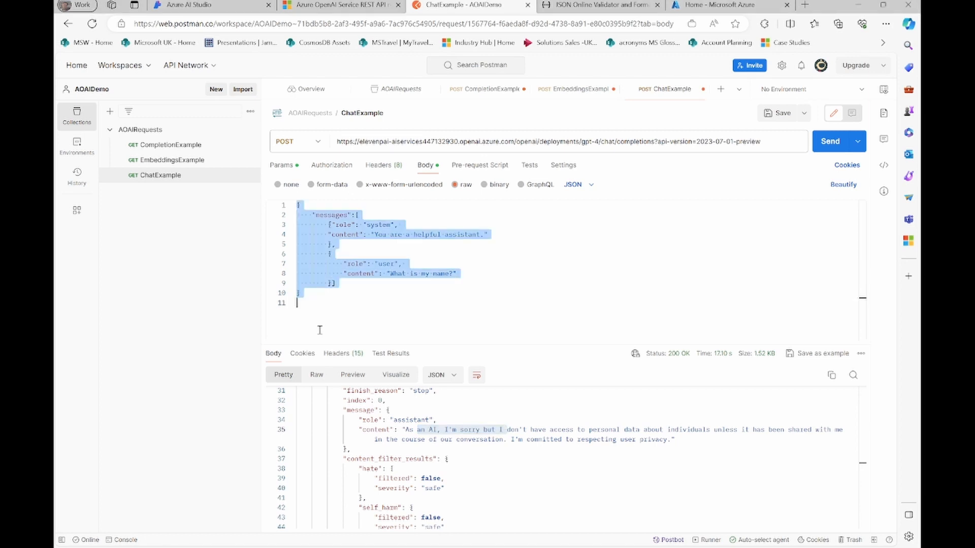
key(ctrl+v)
scroll(348, 268, up, 3)
- Review the conversation history in the ChatExample body, checking the system, user and assistant messages and the final user question
click(376, 225)
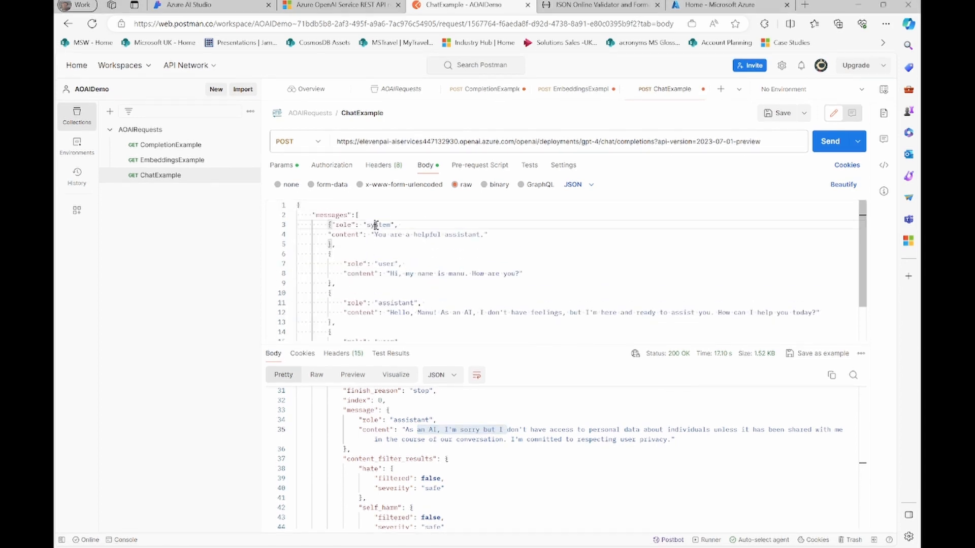
double_click(376, 225)
click(392, 275)
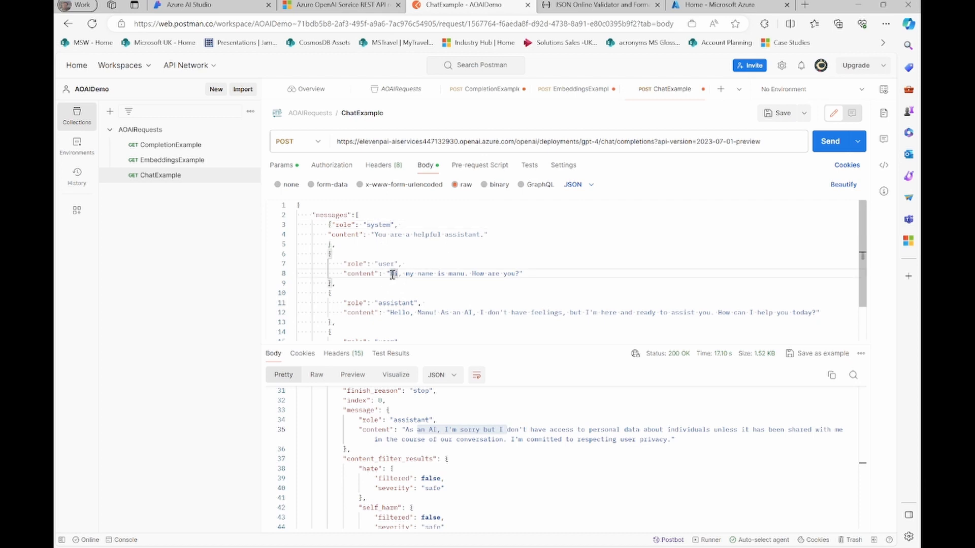
key(Right)
key(Right)
scroll(429, 275, down, 2)
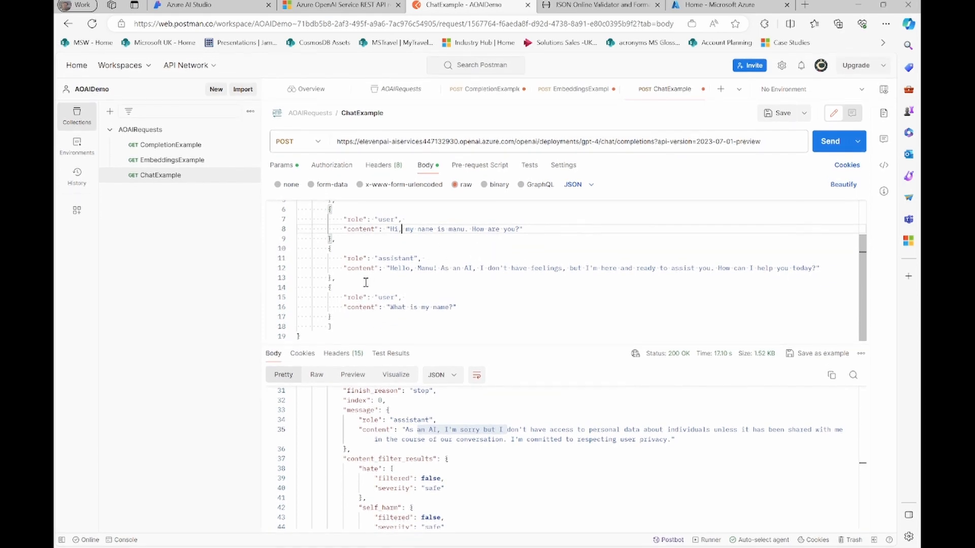
drag(398, 307, 450, 308)
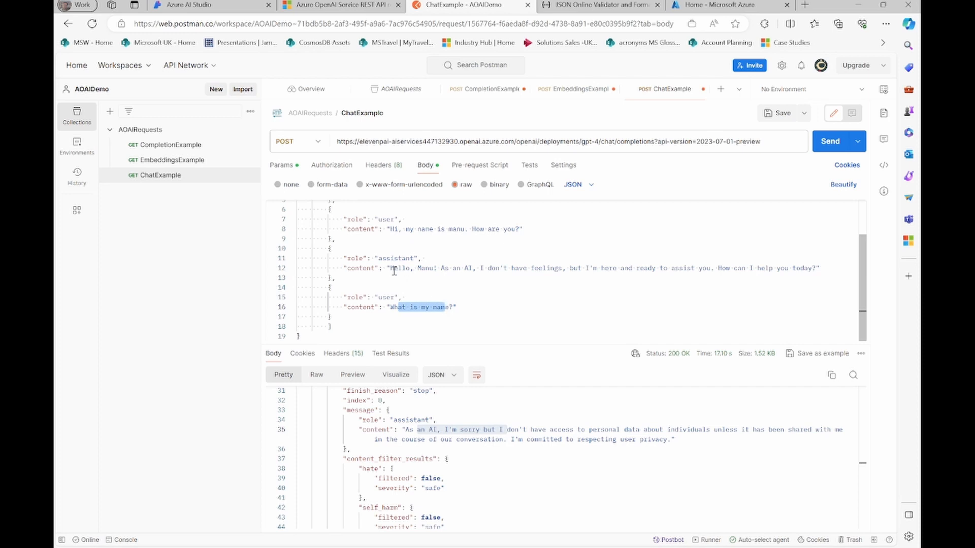
drag(394, 271, 437, 268)
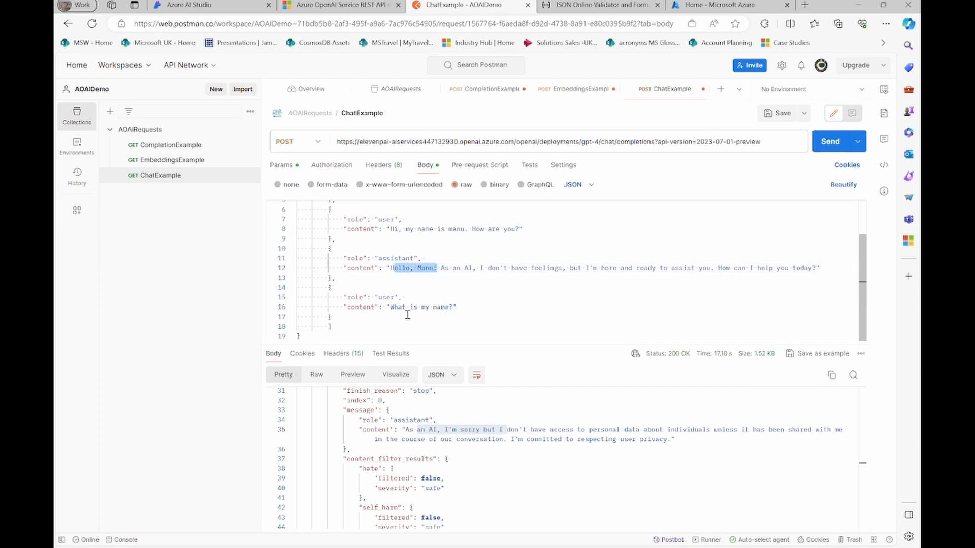
drag(404, 307, 440, 308)
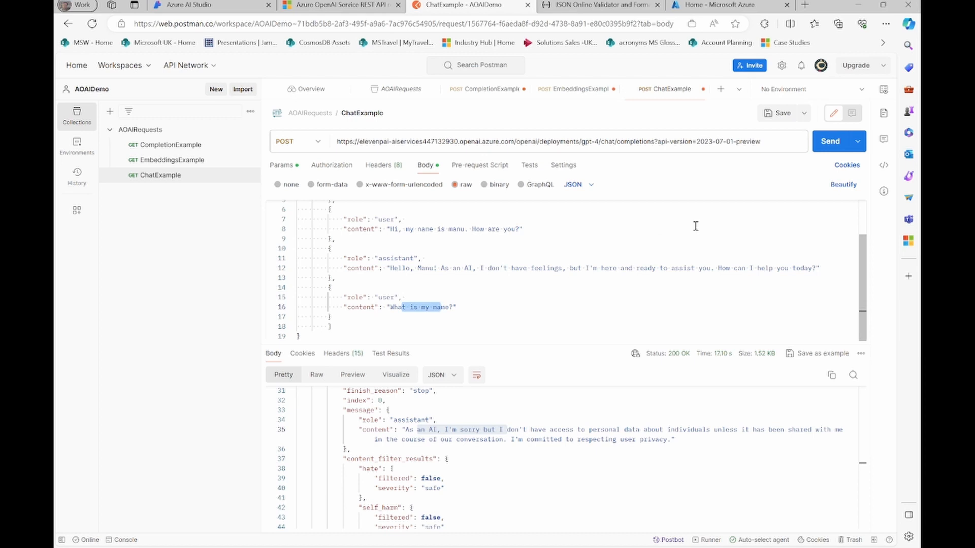
- Send the ChatExample request with the full conversation history and compare the assistant's reply with the user's introduction
click(830, 141)
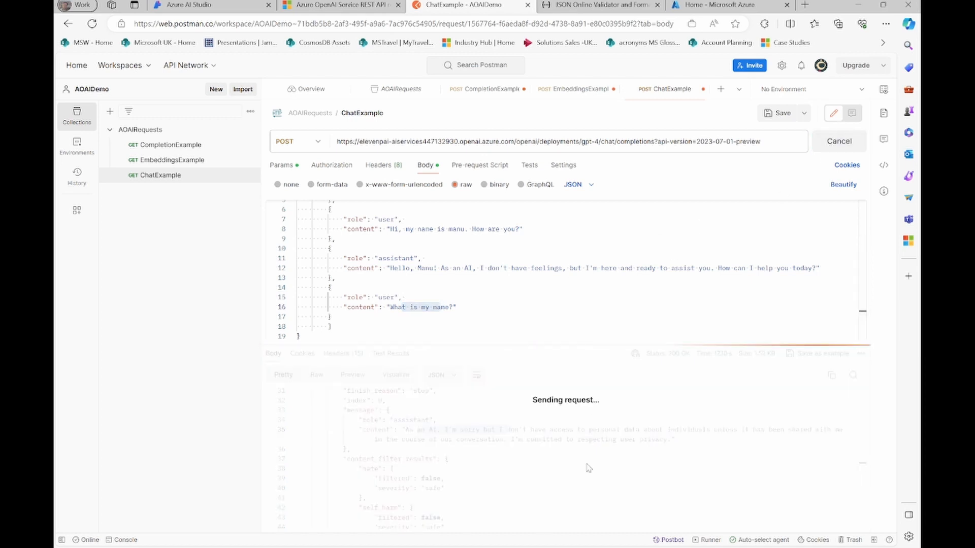
scroll(587, 463, down, 6)
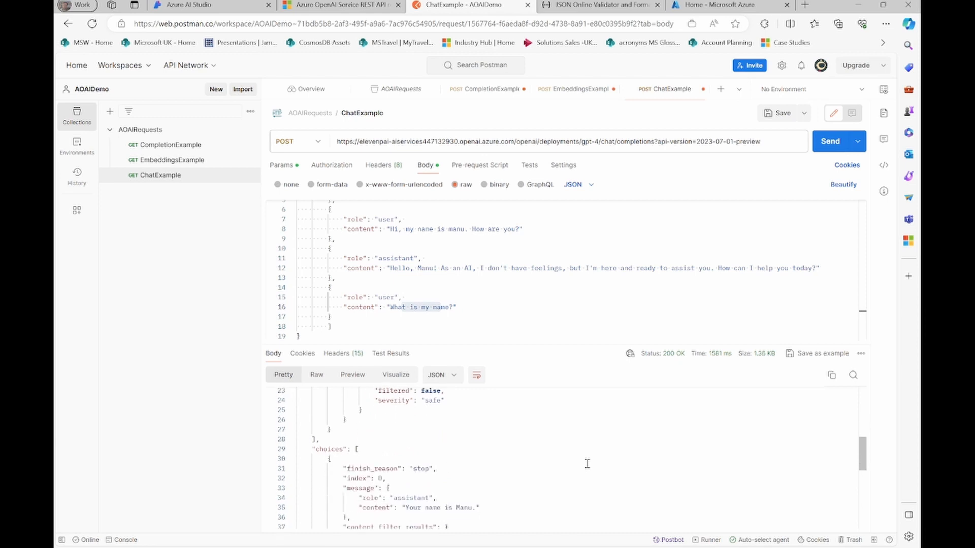
drag(413, 455, 472, 454)
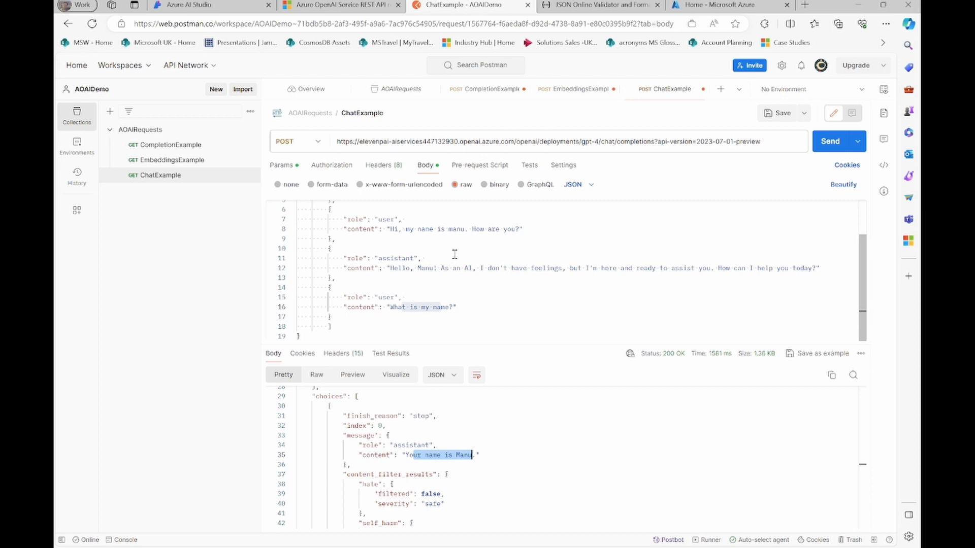
scroll(454, 254, up, 1)
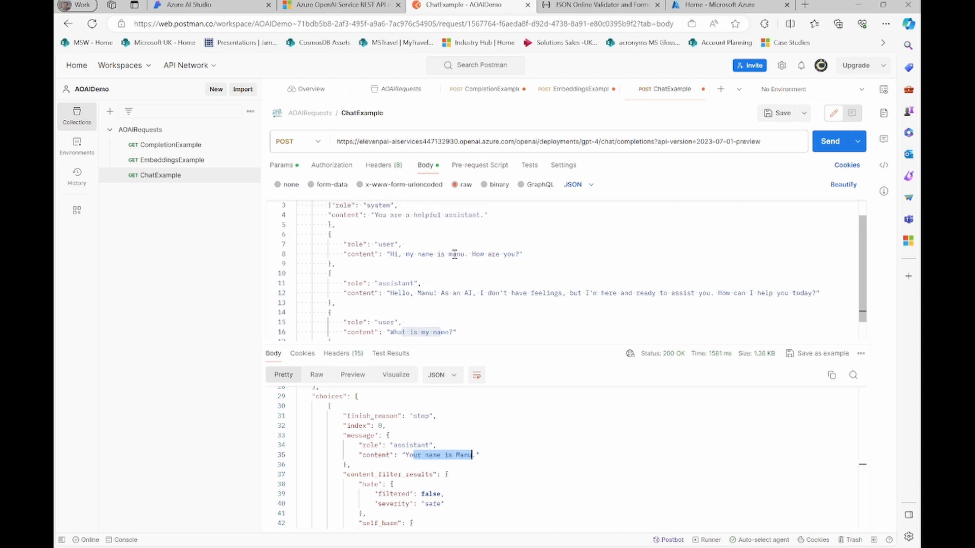